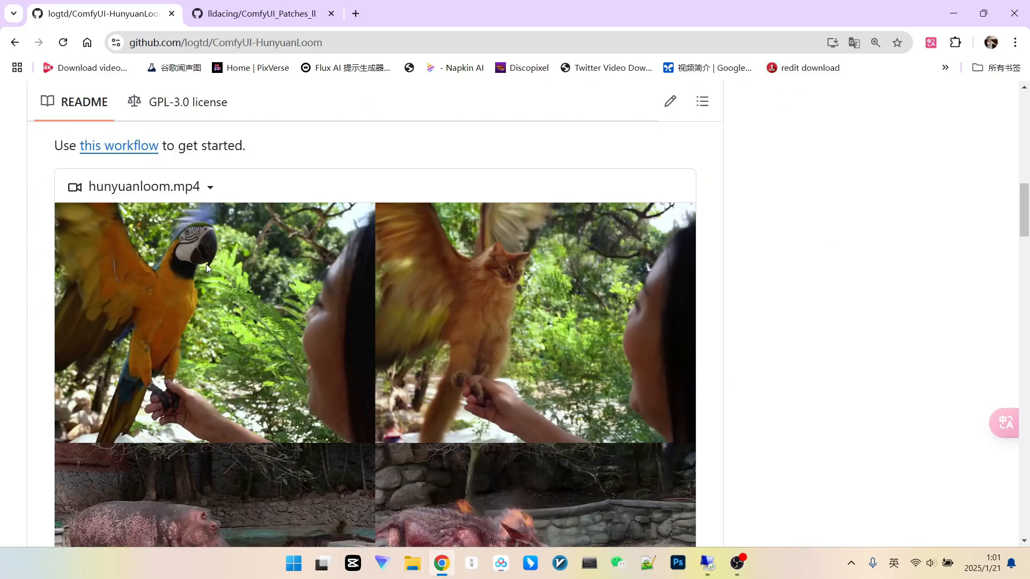
Step: Scroll through the HunyuanLoom repository README and its FlowEdit demo video comparison
{"action": "scroll", "coordinate": [440, 275], "scroll_direction": "down", "scroll_amount": 2}
{"action": "scroll", "coordinate": [501, 185], "scroll_direction": "up", "scroll_amount": 2}
{"action": "scroll", "coordinate": [492, 266], "scroll_direction": "down", "scroll_amount": 1}
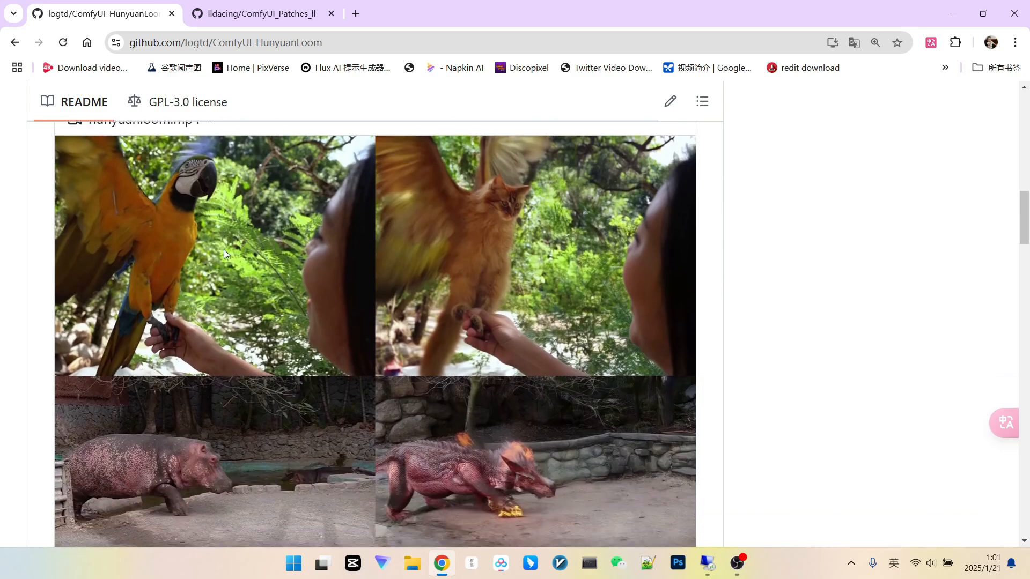
{"action": "scroll", "coordinate": [214, 257], "scroll_direction": "down", "scroll_amount": 1}
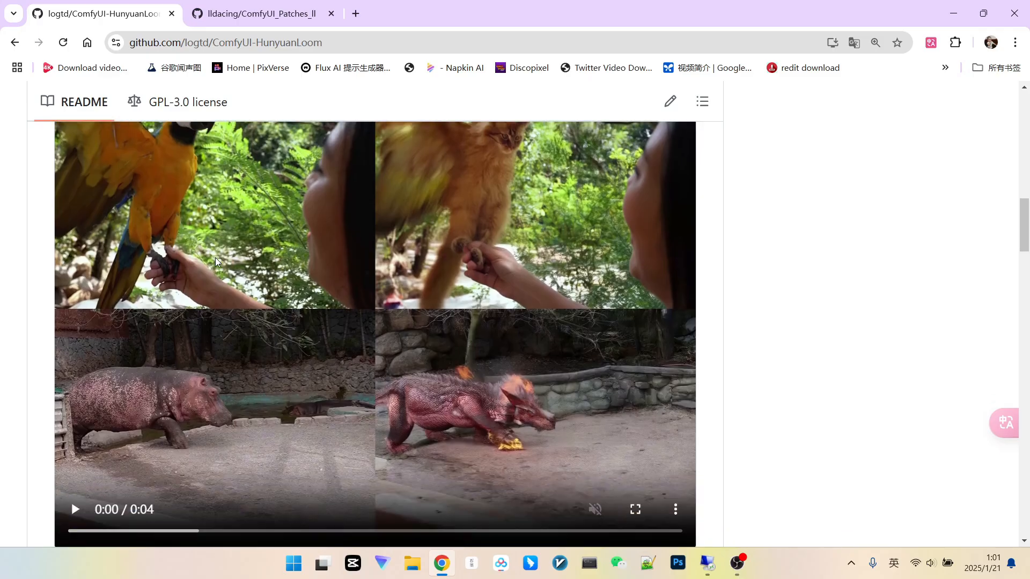
{"action": "scroll", "coordinate": [215, 258], "scroll_direction": "up", "scroll_amount": 1}
{"action": "scroll", "coordinate": [197, 275], "scroll_direction": "up", "scroll_amount": 1}
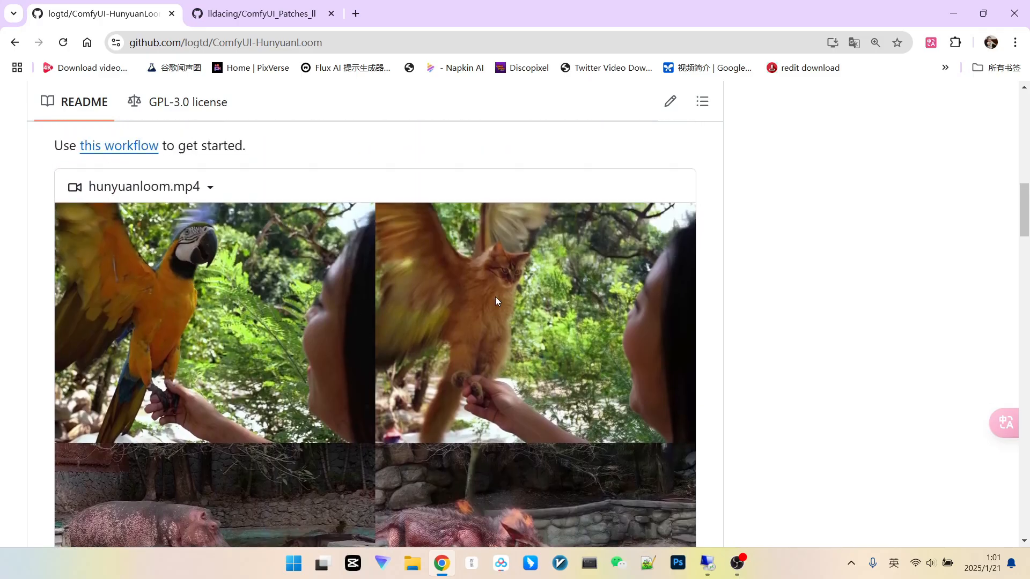
{"action": "scroll", "coordinate": [522, 262], "scroll_direction": "down", "scroll_amount": 1}
{"action": "scroll", "coordinate": [456, 271], "scroll_direction": "up", "scroll_amount": 1}
{"action": "scroll", "coordinate": [404, 264], "scroll_direction": "down", "scroll_amount": 2}
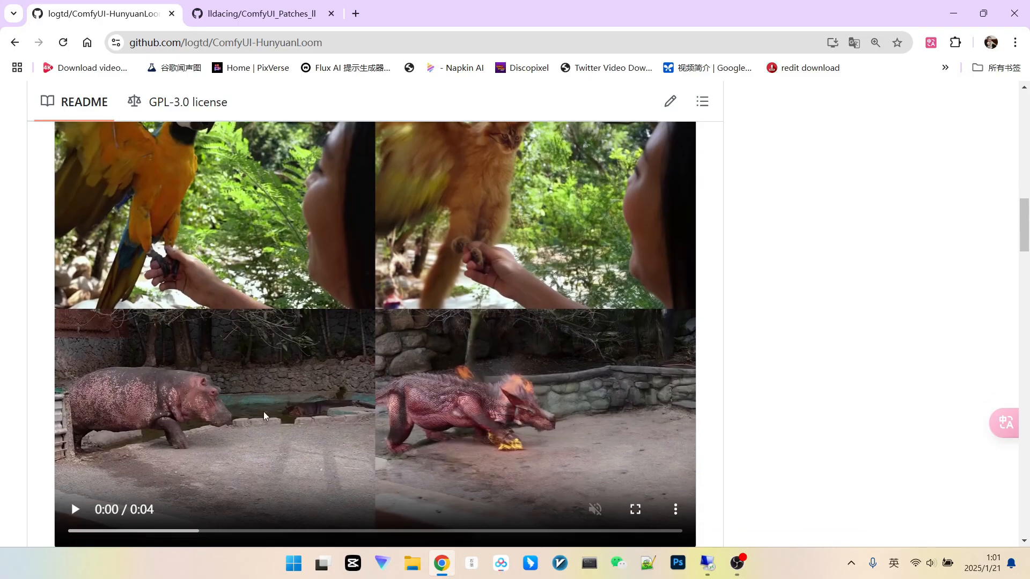
{"action": "scroll", "coordinate": [468, 414], "scroll_direction": "down", "scroll_amount": 2}
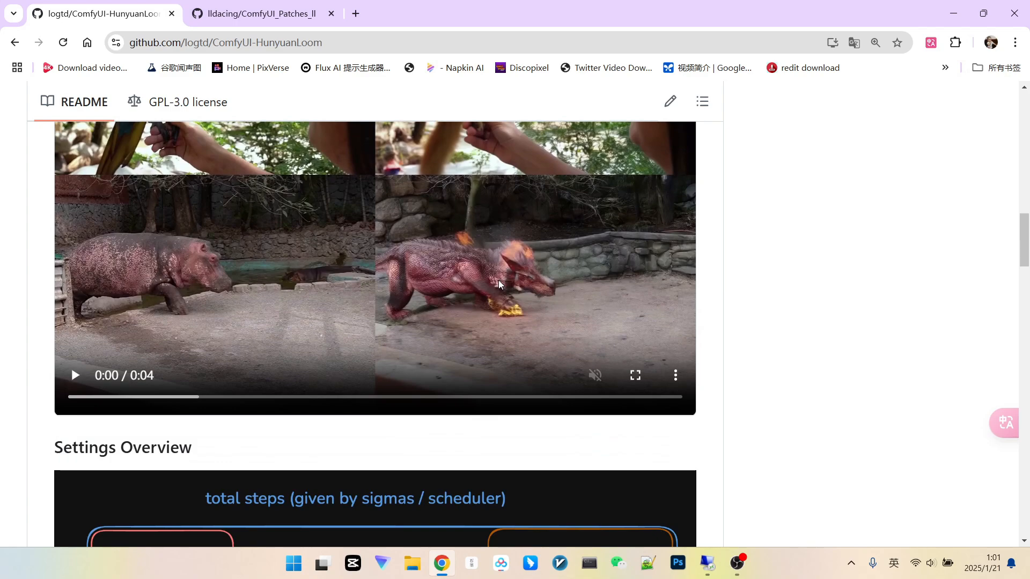
{"action": "scroll", "coordinate": [499, 275], "scroll_direction": "up", "scroll_amount": 2}
{"action": "scroll", "coordinate": [499, 275], "scroll_direction": "down", "scroll_amount": 2}
{"action": "scroll", "coordinate": [499, 275], "scroll_direction": "up", "scroll_amount": 2}
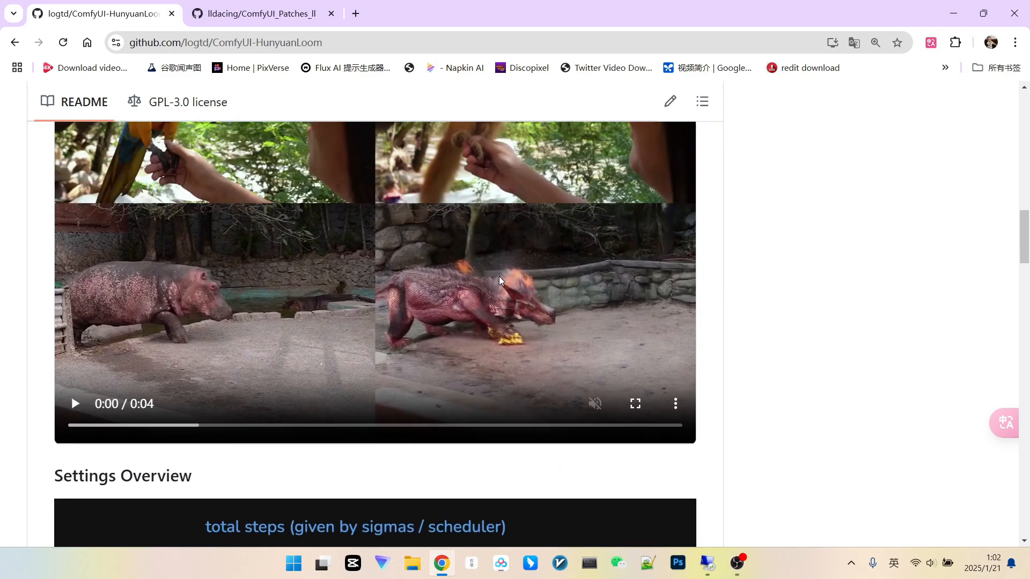
{"action": "scroll", "coordinate": [499, 276], "scroll_direction": "up", "scroll_amount": 2}
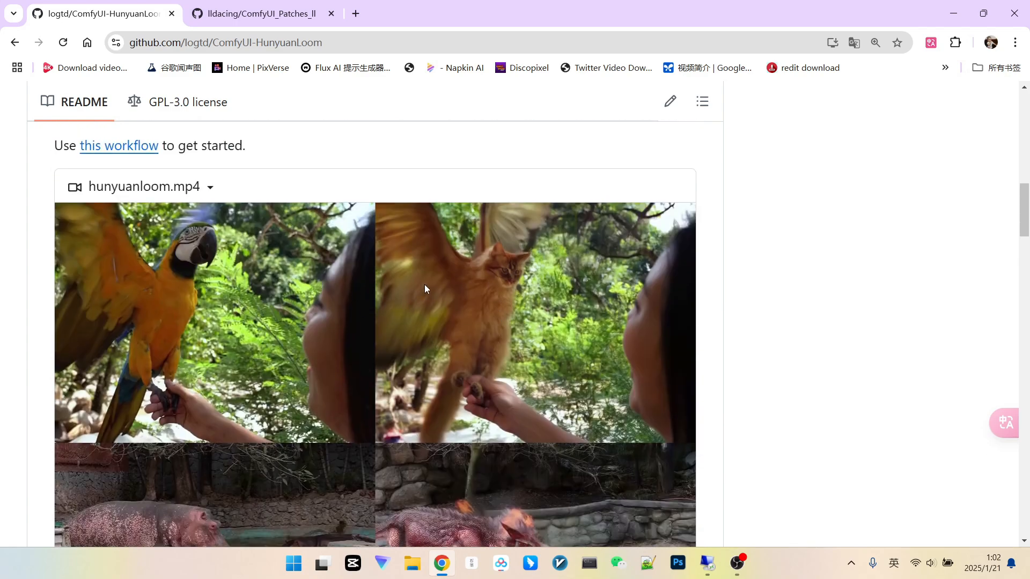
{"action": "scroll", "coordinate": [425, 288], "scroll_direction": "up", "scroll_amount": 2}
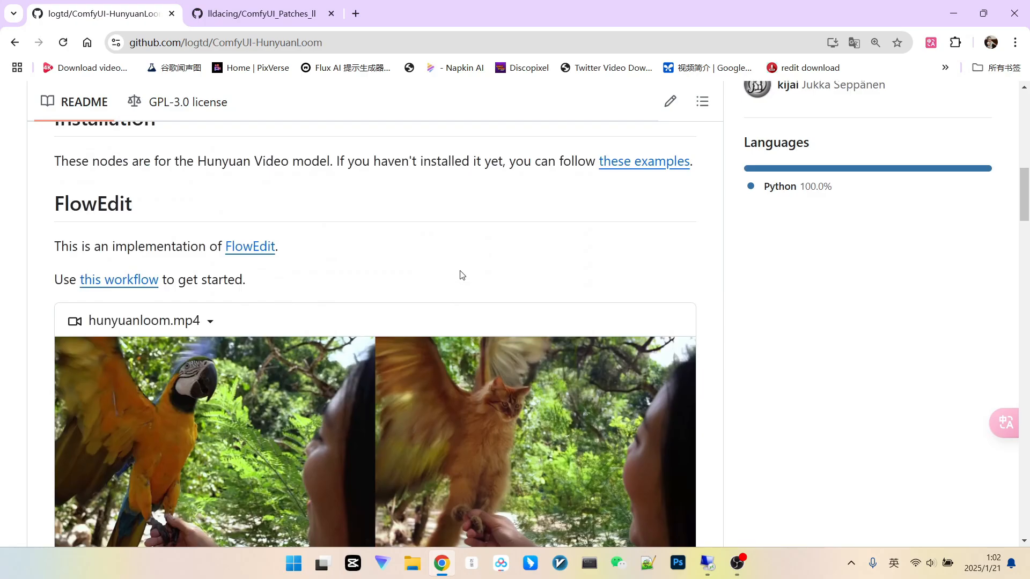
{"action": "scroll", "coordinate": [464, 274], "scroll_direction": "down", "scroll_amount": 2}
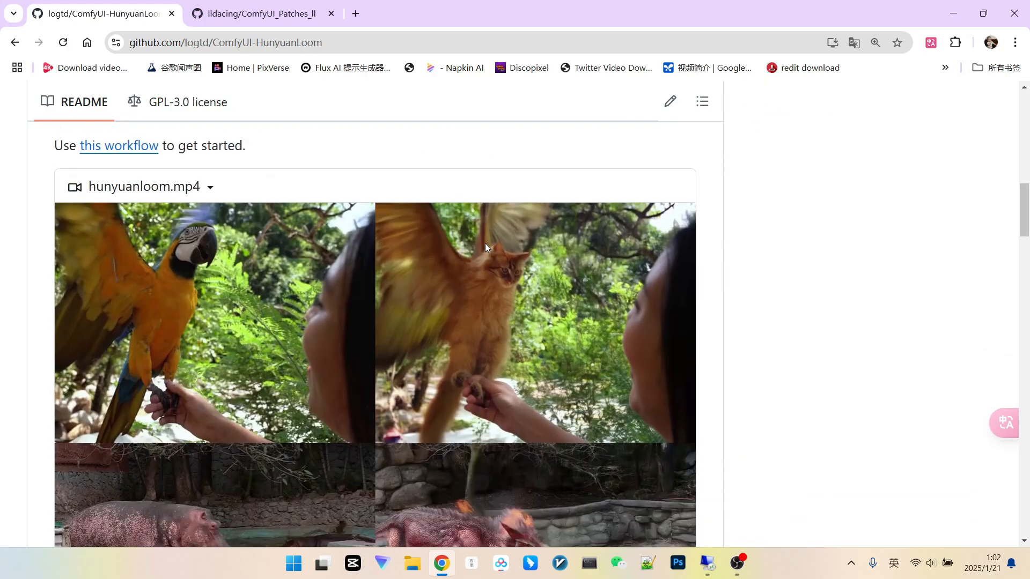
{"action": "scroll", "coordinate": [486, 246], "scroll_direction": "down", "scroll_amount": 2}
{"action": "scroll", "coordinate": [484, 247], "scroll_direction": "down", "scroll_amount": 2}
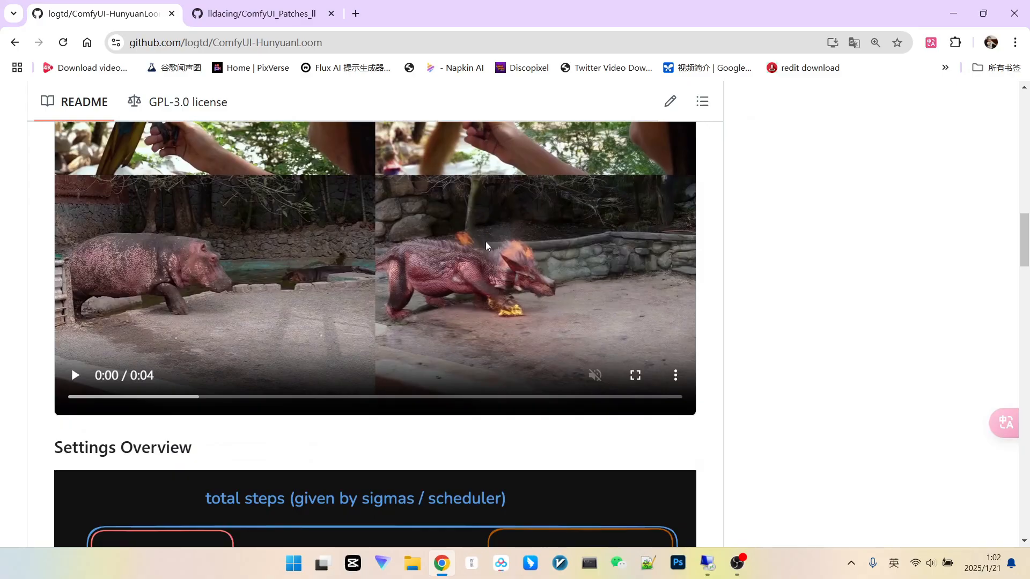
{"action": "scroll", "coordinate": [485, 241], "scroll_direction": "down", "scroll_amount": 2}
{"action": "scroll", "coordinate": [484, 242], "scroll_direction": "up", "scroll_amount": 2}
{"action": "scroll", "coordinate": [484, 243], "scroll_direction": "up", "scroll_amount": 1}
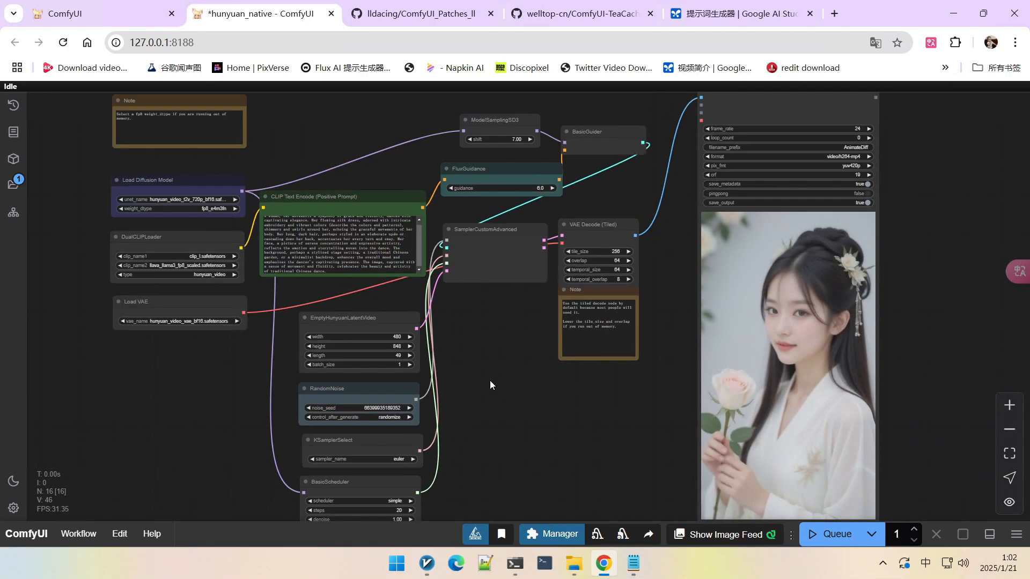
{"action": "scroll", "coordinate": [502, 368], "scroll_direction": "up", "scroll_amount": 3}
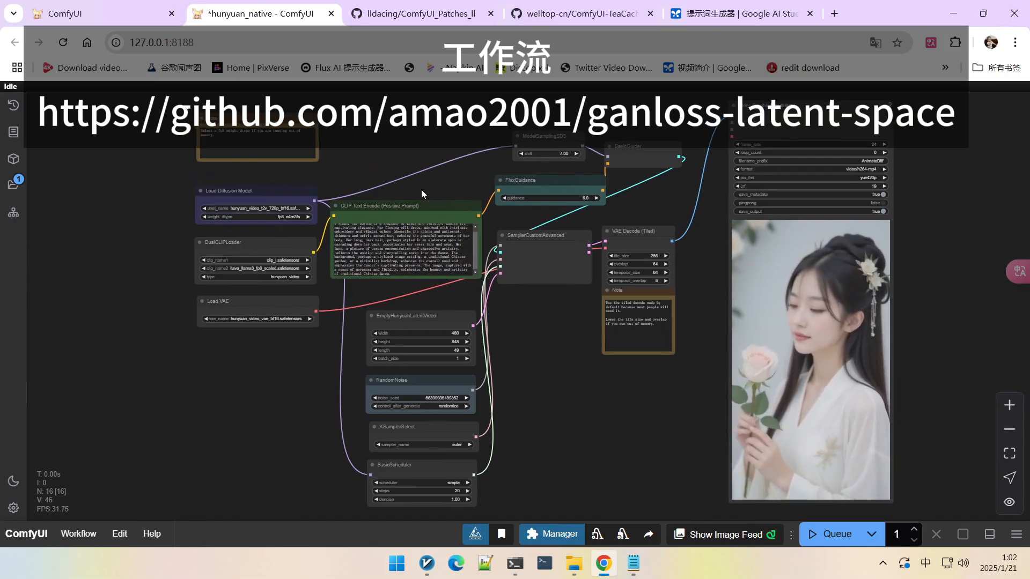
Step: Pan and zoom around the Hunyuan video workflow to review its nodes and connections
{"action": "left_click_drag", "start_coordinate": [423, 188], "coordinate": [452, 182]}
{"action": "scroll", "coordinate": [317, 204], "scroll_direction": "up", "scroll_amount": 4}
{"action": "scroll", "coordinate": [317, 204], "scroll_direction": "down", "scroll_amount": 4}
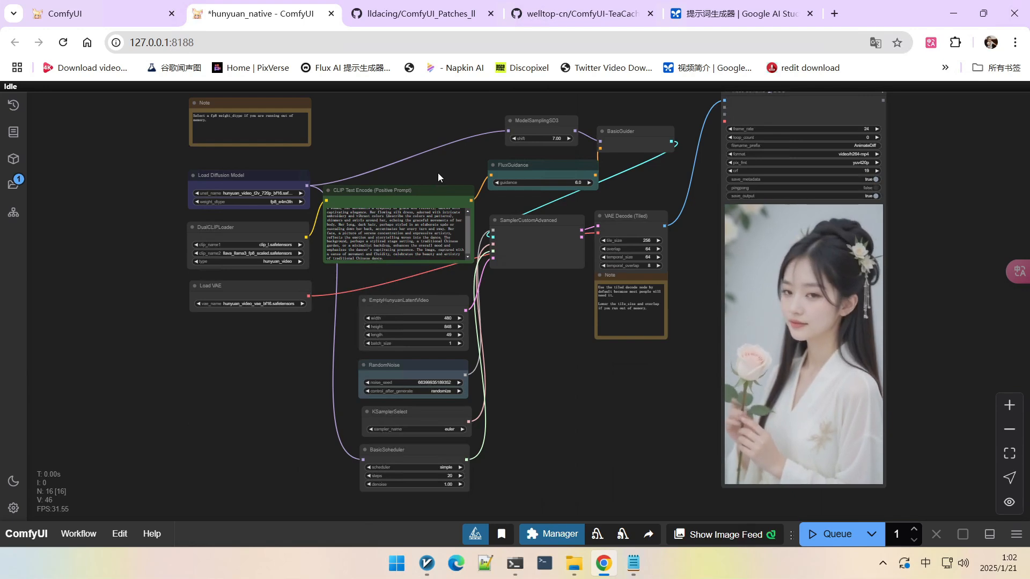
{"action": "scroll", "coordinate": [438, 173], "scroll_direction": "up", "scroll_amount": 2}
{"action": "scroll", "coordinate": [438, 173], "scroll_direction": "down", "scroll_amount": 2}
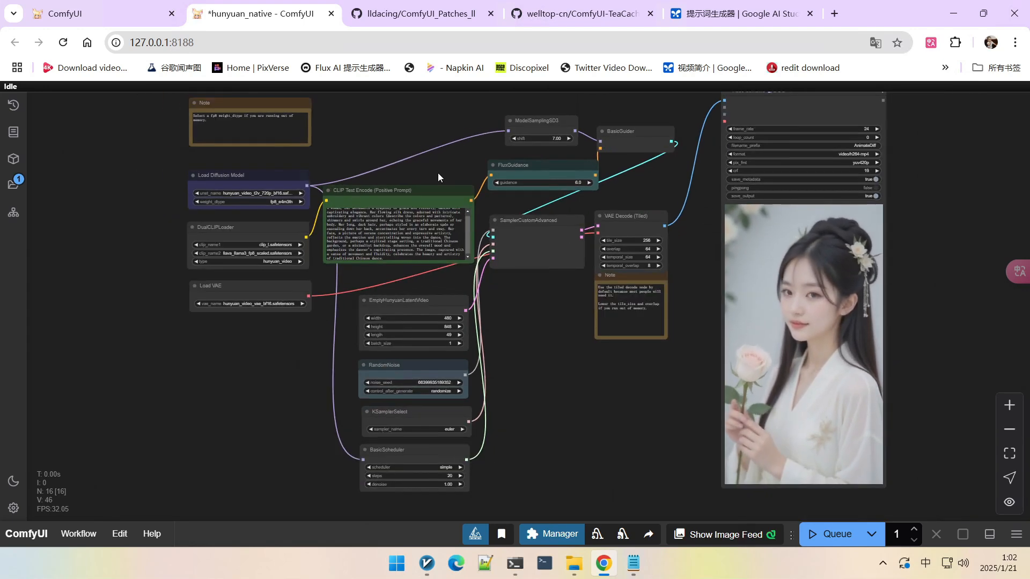
{"action": "scroll", "coordinate": [275, 182], "scroll_direction": "up", "scroll_amount": 3}
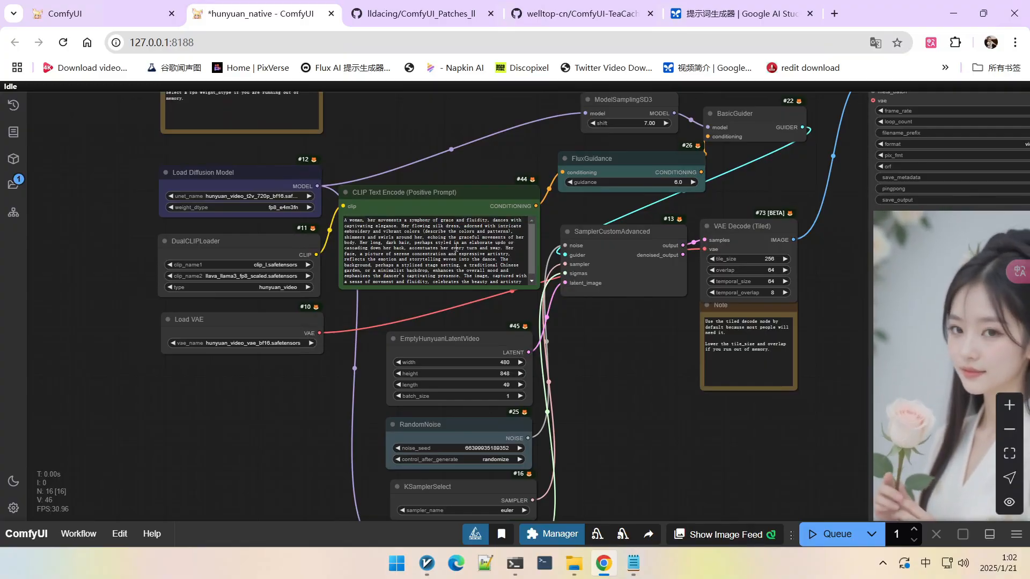
Step: Check the dancing-woman prompt in the Google AI Studio tab and return to the ComfyUI workflow
{"action": "left_click", "coordinate": [722, 16]}
{"action": "left_click", "coordinate": [638, 346]}
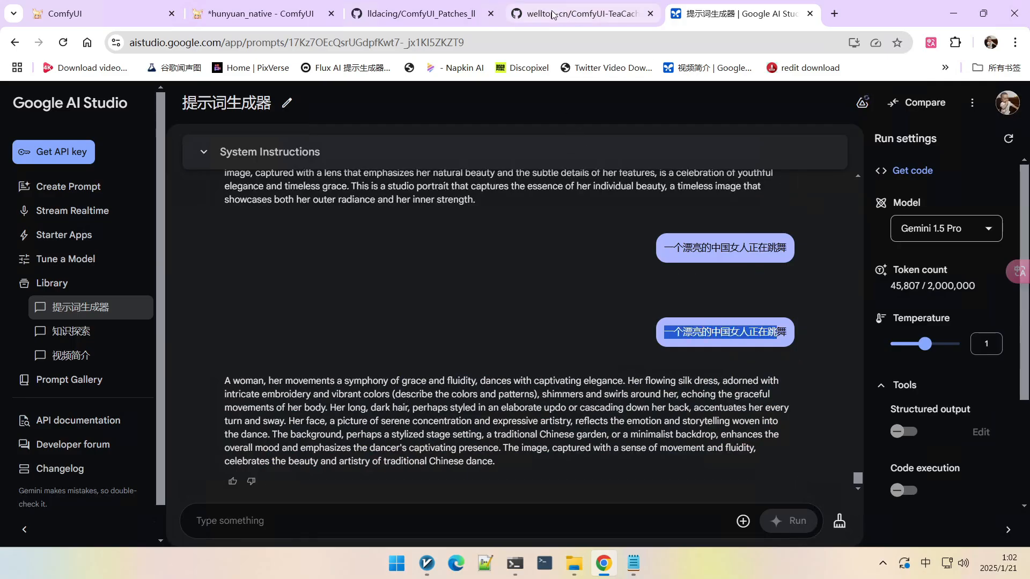
{"action": "left_click", "coordinate": [263, 14]}
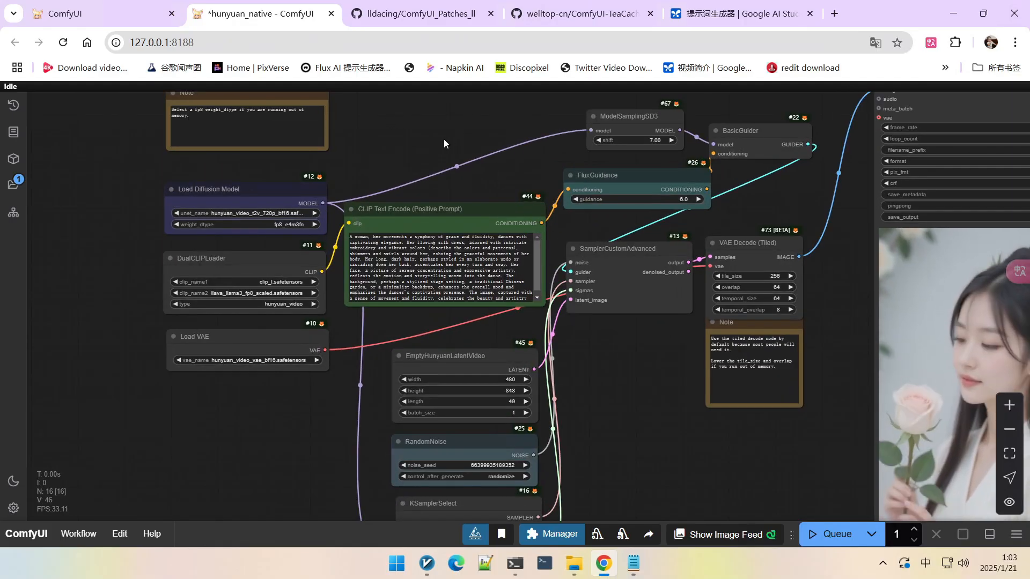
{"action": "left_click_drag", "start_coordinate": [443, 139], "coordinate": [446, 144]}
{"action": "scroll", "coordinate": [449, 144], "scroll_direction": "up", "scroll_amount": 2}
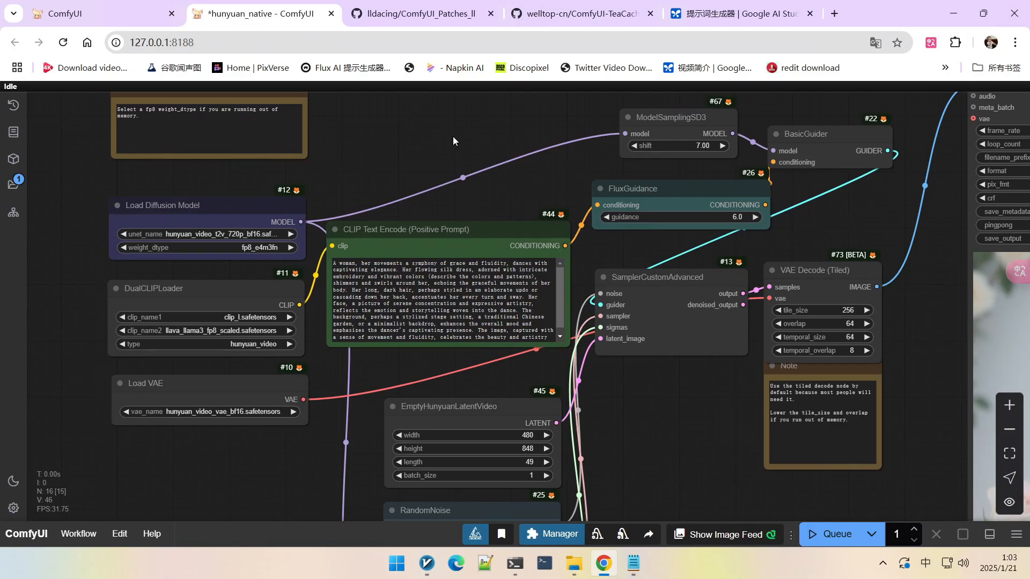
Step: Read the install and nodes sections of the ComfyUI_Patches_ll README, selecting the VideoForwardOverrider name
{"action": "left_click", "coordinate": [417, 15]}
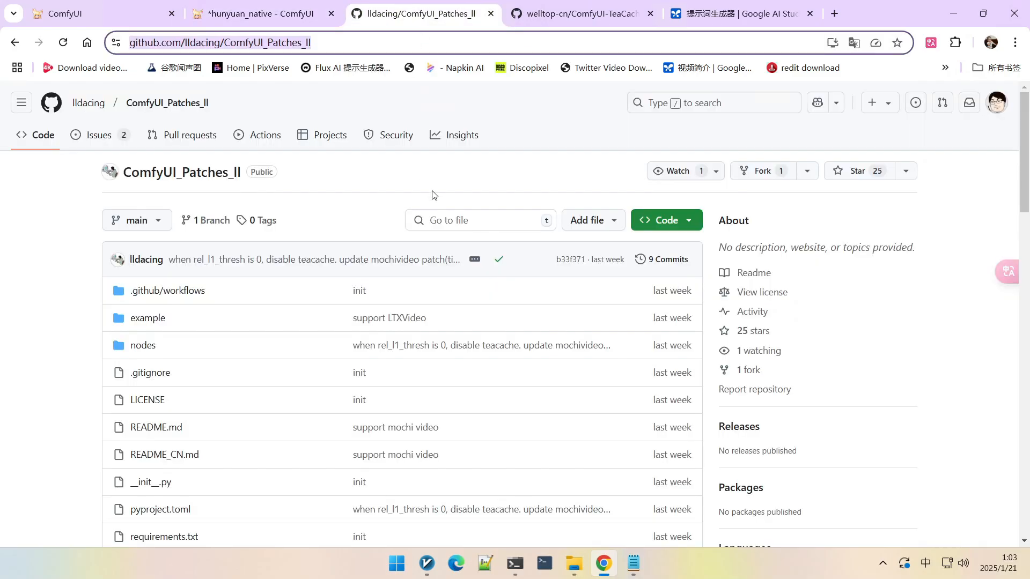
{"action": "scroll", "coordinate": [329, 199], "scroll_direction": "down", "scroll_amount": 20}
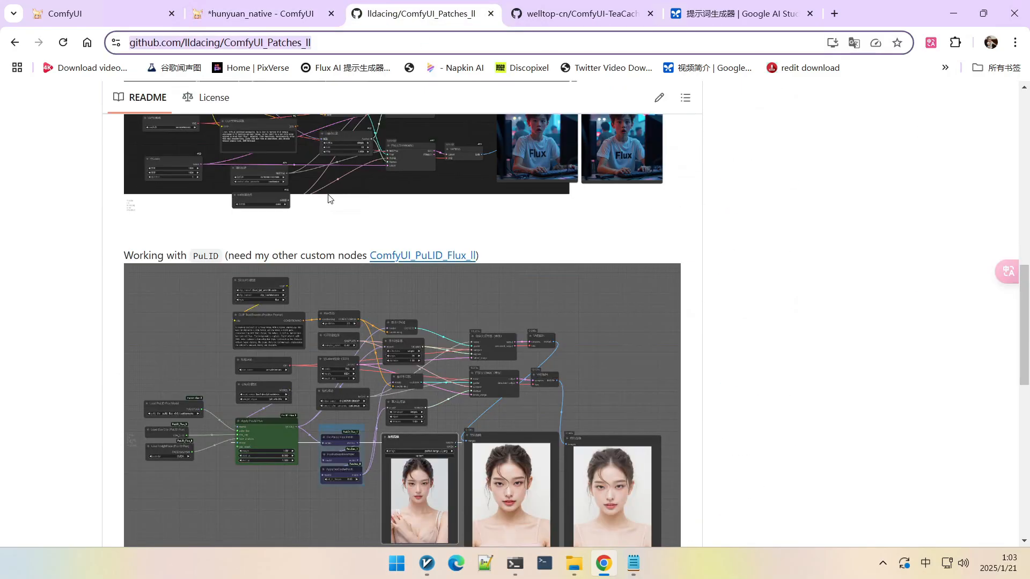
{"action": "scroll", "coordinate": [328, 199], "scroll_direction": "up", "scroll_amount": 1}
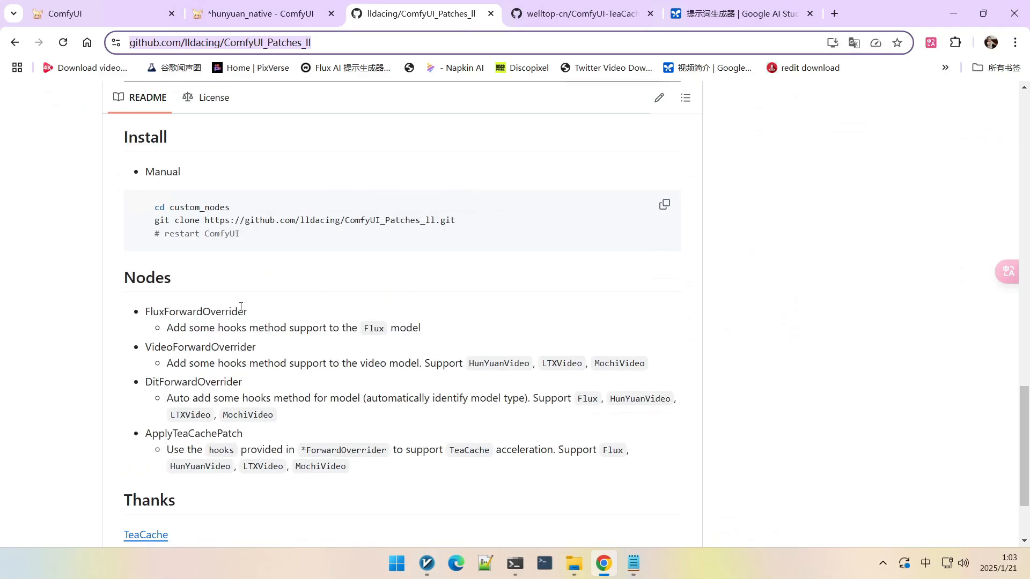
{"action": "scroll", "coordinate": [241, 307], "scroll_direction": "down", "scroll_amount": 1}
{"action": "left_click_drag", "start_coordinate": [146, 281], "coordinate": [255, 281]}
{"action": "left_click", "coordinate": [262, 281]}
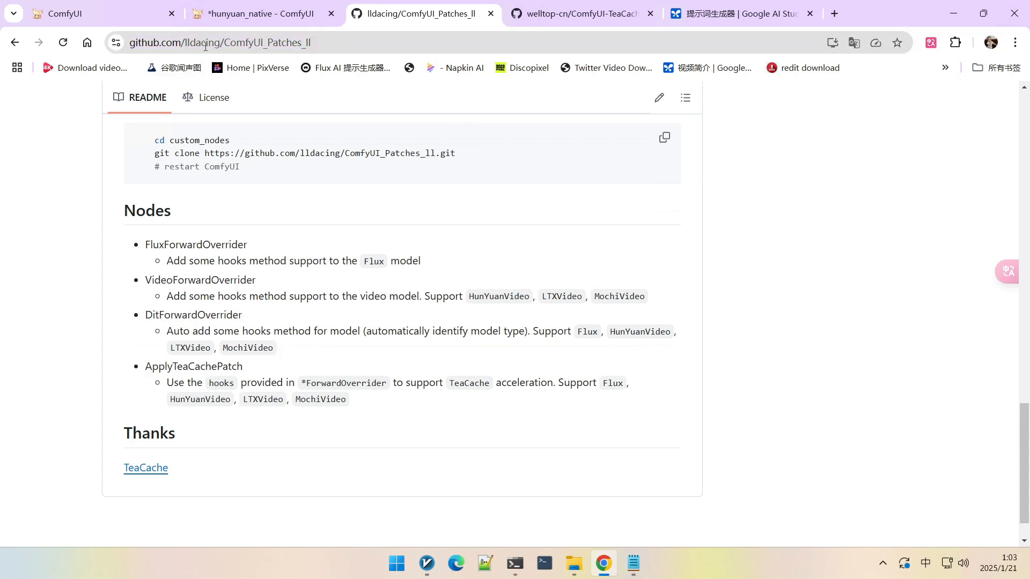
Step: Connect the Load Diffusion Model output to the VideoForwardOverrider node's model input
{"action": "left_click", "coordinate": [225, 14]}
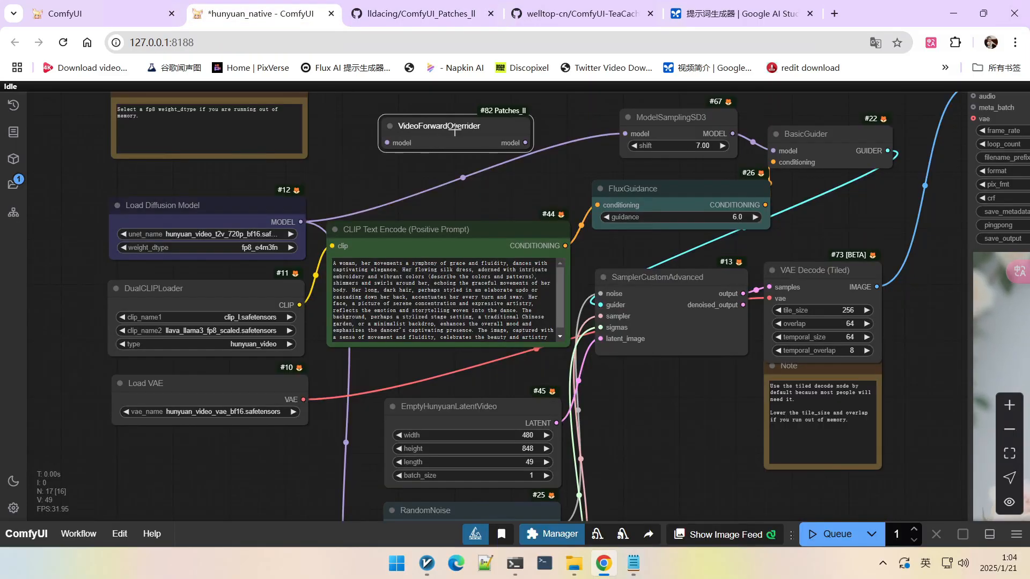
{"action": "left_click_drag", "start_coordinate": [301, 221], "coordinate": [341, 130]}
Step: Add an ApplyTeaCachePatch node by searching for 'apply tea' on the canvas
{"action": "double_click", "coordinate": [580, 131]}
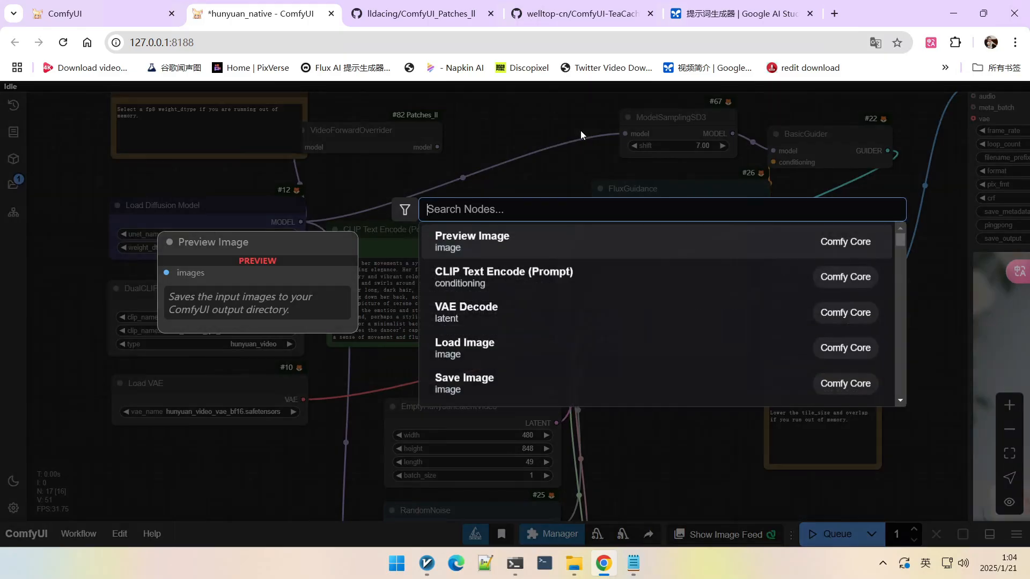
{"action": "type", "text": "applu"}
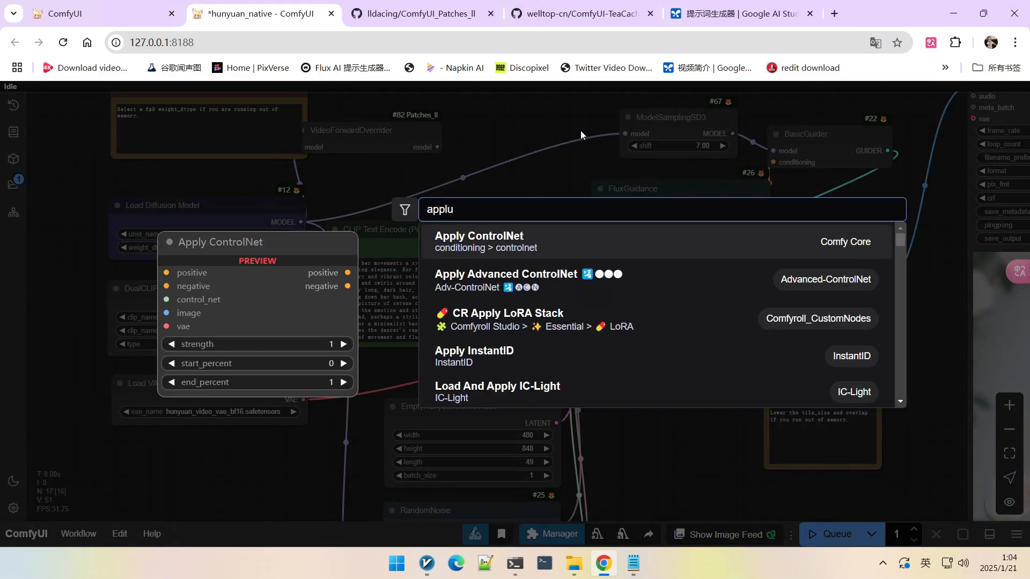
{"action": "key", "text": "BackSpace"}
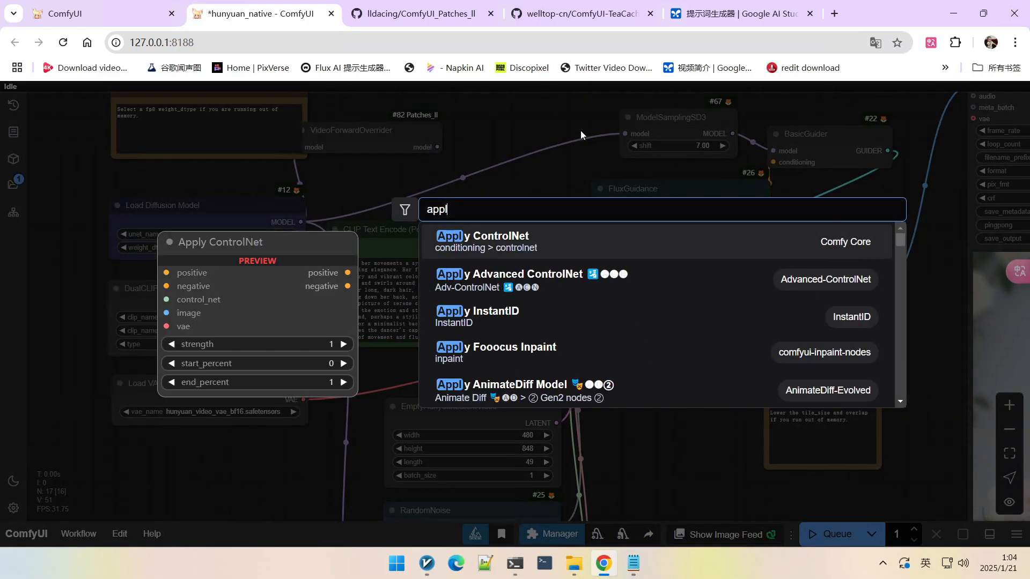
{"action": "type", "text": "y tea"}
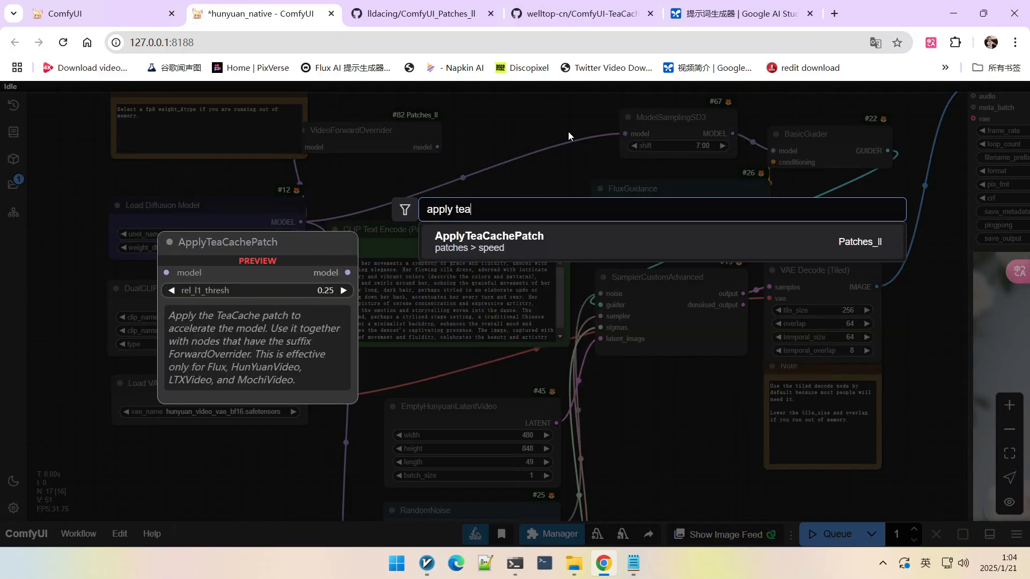
{"action": "left_click", "coordinate": [505, 242]}
Step: Arrange the patch nodes and chain VideoForwardOverrider through ApplyTeaCachePatch into ModelSamplingSD3's model input
{"action": "left_click_drag", "start_coordinate": [559, 126], "coordinate": [513, 159]}
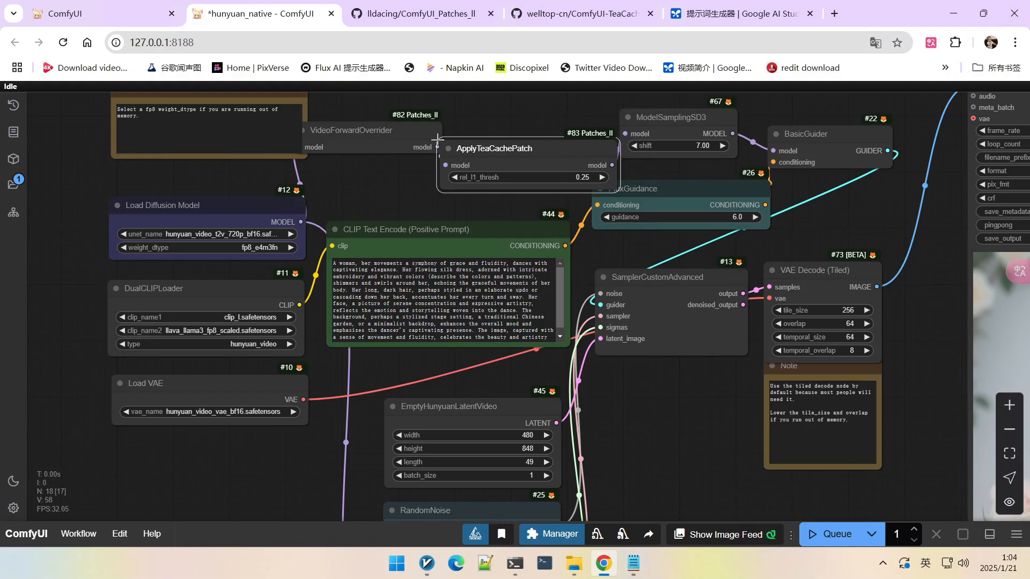
{"action": "left_click_drag", "start_coordinate": [397, 130], "coordinate": [408, 96]}
{"action": "left_click_drag", "start_coordinate": [512, 153], "coordinate": [411, 170]}
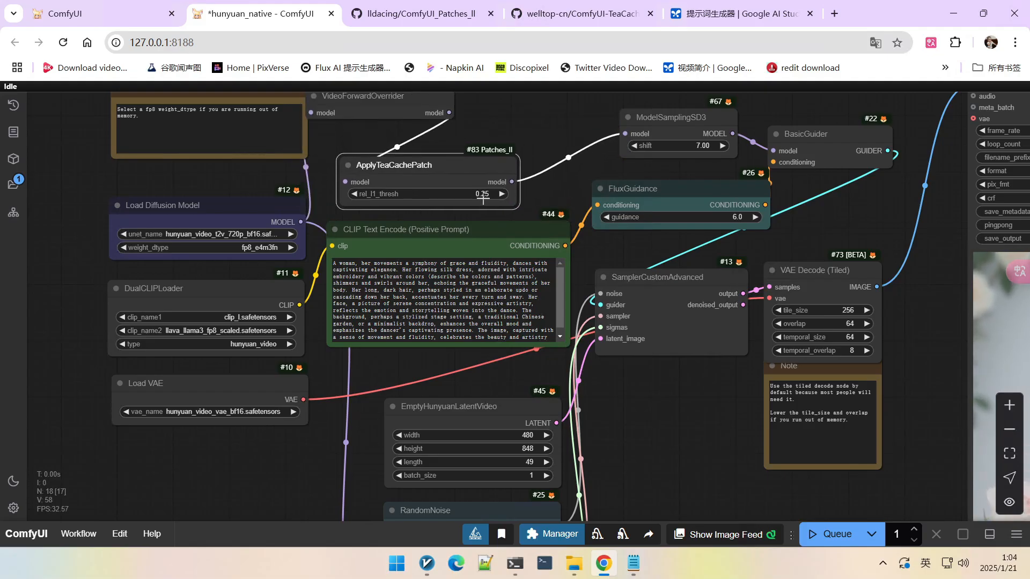
Step: Set the ApplyTeaCachePatch rel_l1_thresh value to 0.15
{"action": "left_click", "coordinate": [483, 194]}
{"action": "key", "text": "BackSpace"}
{"action": "type", "text": "0.1"}
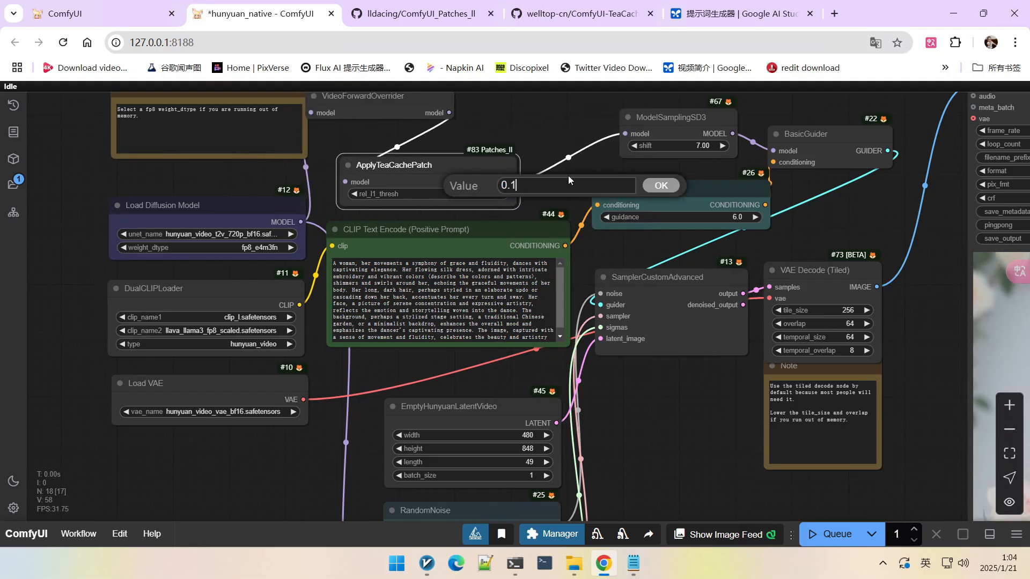
{"action": "type", "text": "5"}
{"action": "key", "text": "Return"}
{"action": "scroll", "coordinate": [568, 176], "scroll_direction": "down", "scroll_amount": 3}
{"action": "left_click_drag", "start_coordinate": [591, 296], "coordinate": [551, 318]}
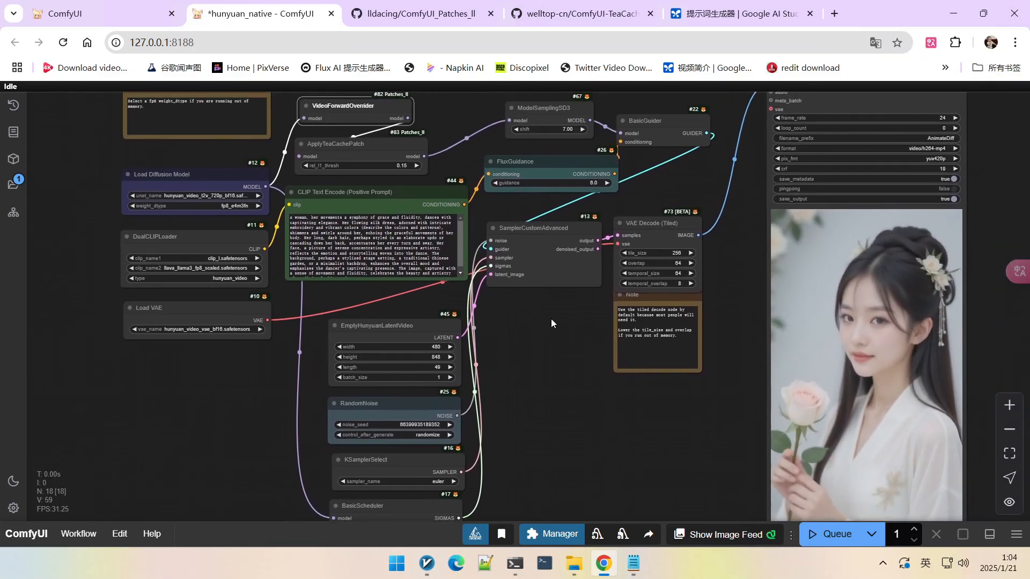
{"action": "left_click_drag", "start_coordinate": [510, 362], "coordinate": [513, 293]}
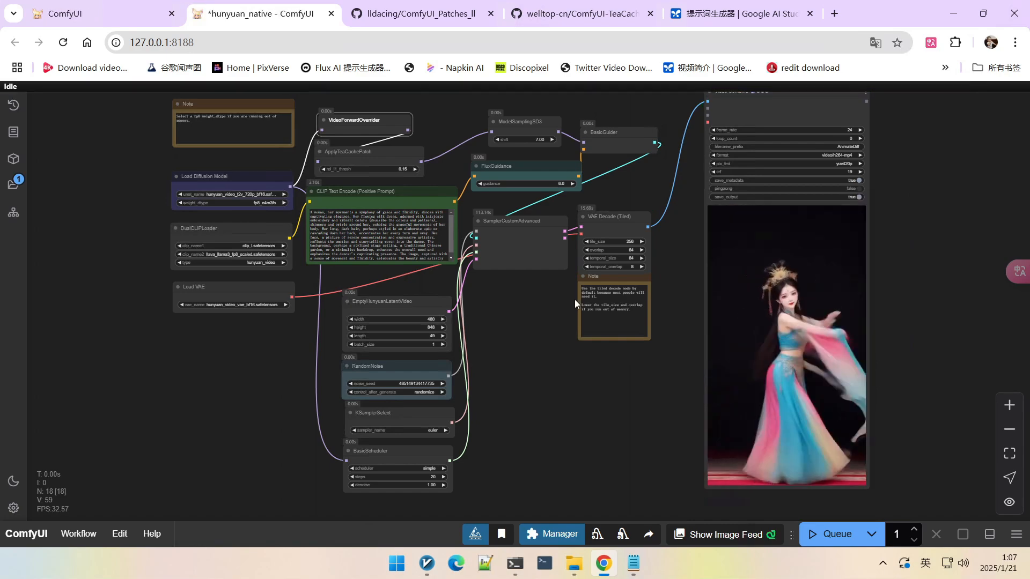
Step: Zoom in to inspect the generated dancing video preview and the node timings
{"action": "scroll", "coordinate": [885, 343], "scroll_direction": "up", "scroll_amount": 5}
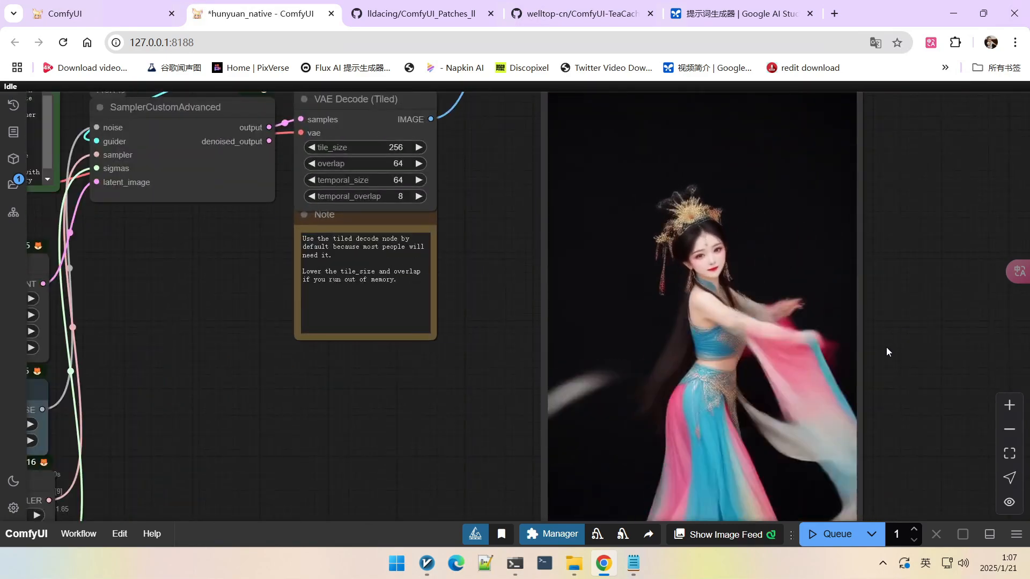
{"action": "left_click_drag", "start_coordinate": [886, 352], "coordinate": [892, 268]}
{"action": "scroll", "coordinate": [891, 269], "scroll_direction": "up", "scroll_amount": 3}
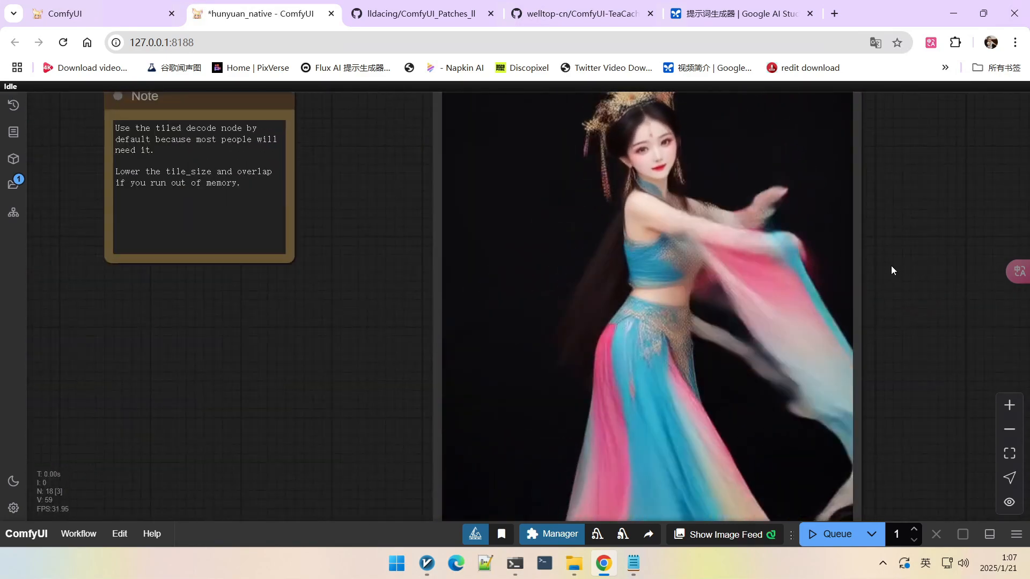
{"action": "scroll", "coordinate": [891, 265], "scroll_direction": "down", "scroll_amount": 5}
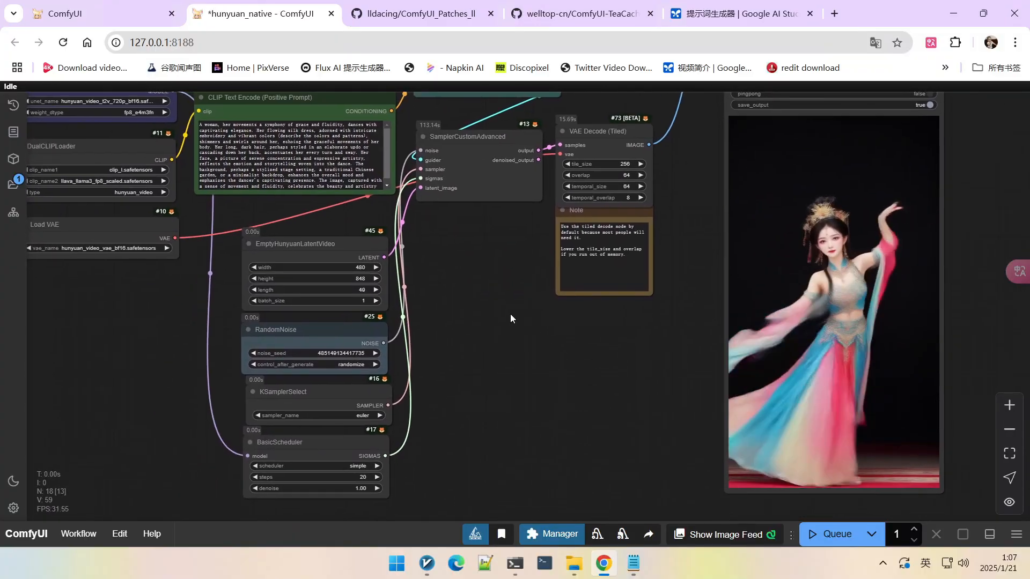
{"action": "scroll", "coordinate": [456, 258], "scroll_direction": "up", "scroll_amount": 3}
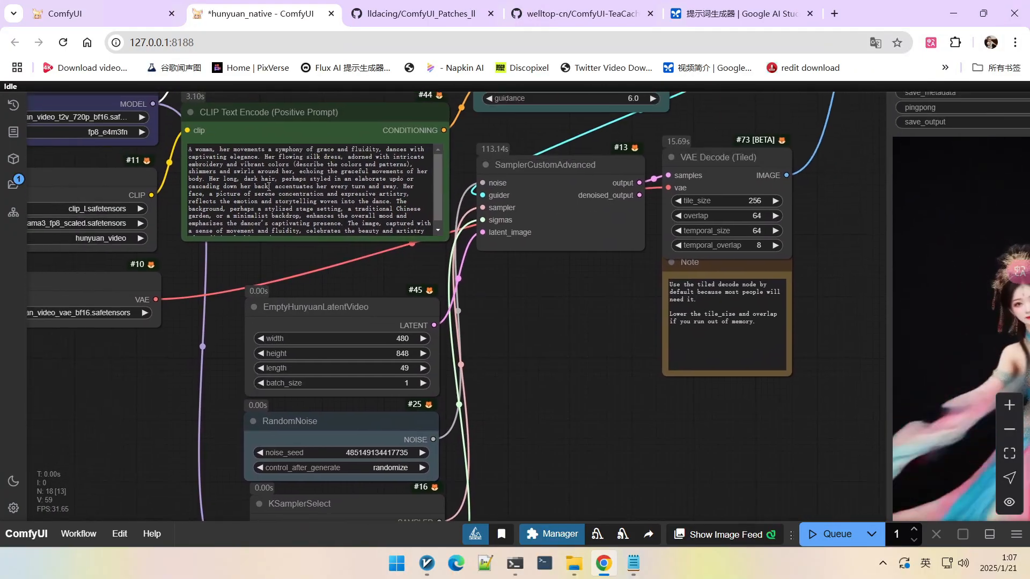
Step: Append "captured by sony hdr camera" to the end of the positive prompt text
{"action": "scroll", "coordinate": [290, 233], "scroll_direction": "down", "scroll_amount": 1}
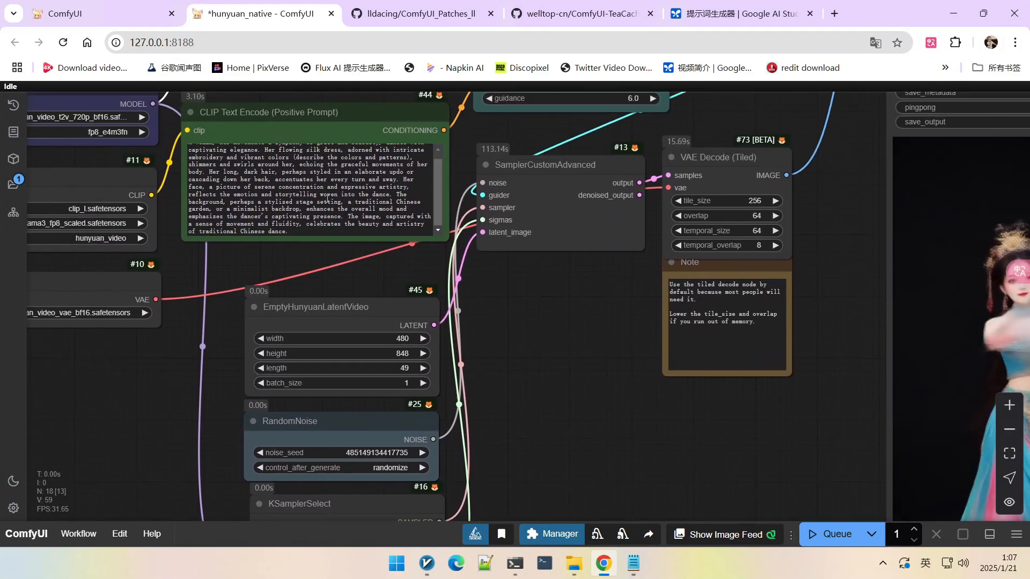
{"action": "left_click", "coordinate": [290, 233]}
{"action": "type", "text": "dance.captured by"}
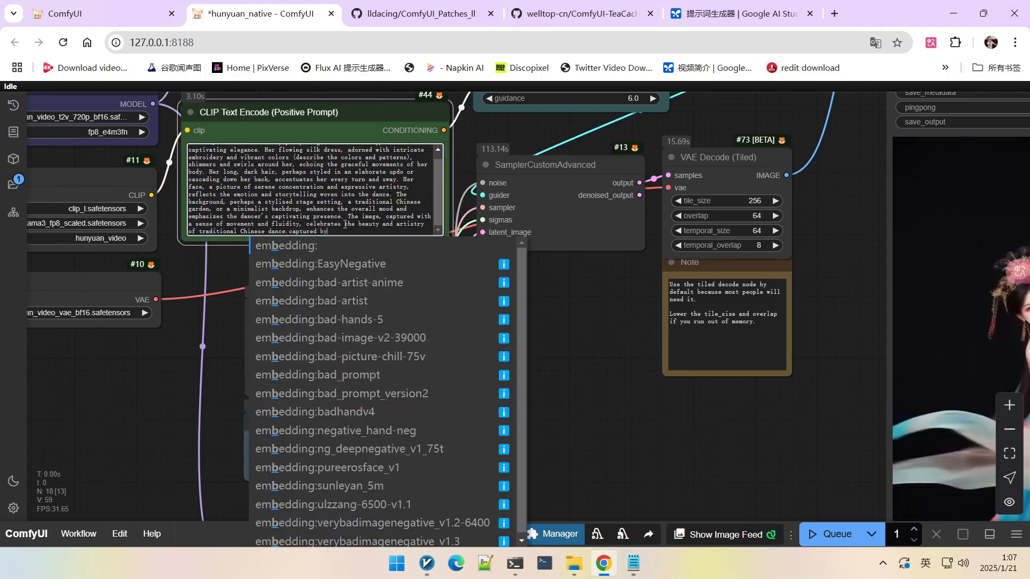
{"action": "type", "text": " sony hdr camera"}
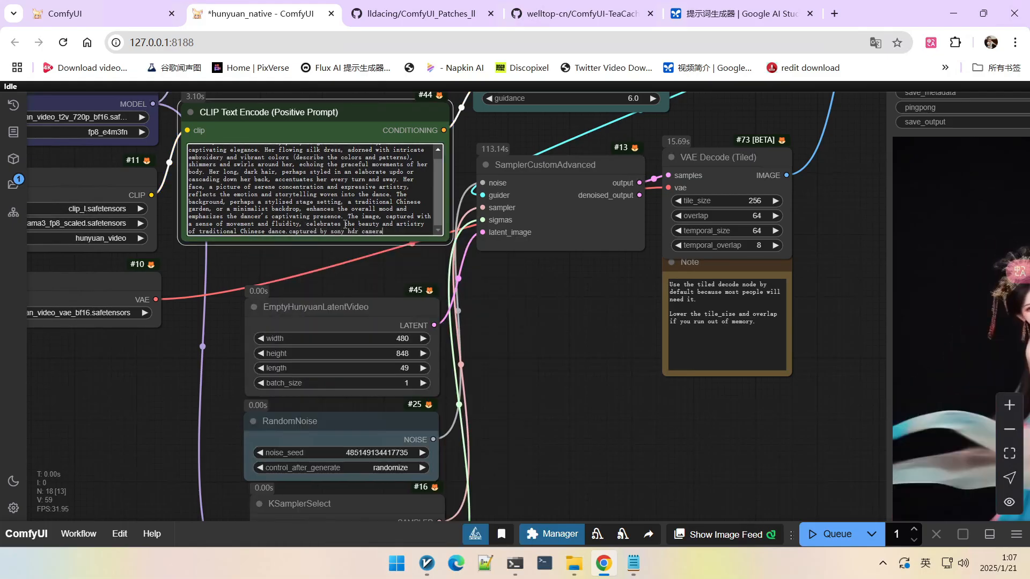
Step: Queue the workflow to generate a new video with the updated prompt
{"action": "scroll", "coordinate": [172, 235], "scroll_direction": "up", "scroll_amount": 5}
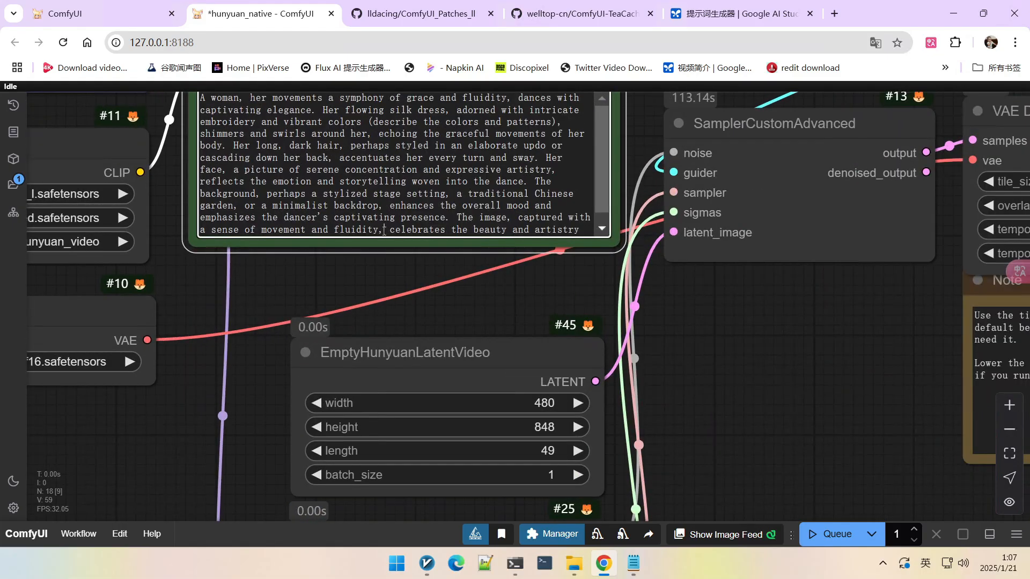
{"action": "left_click_drag", "start_coordinate": [369, 235], "coordinate": [407, 231]}
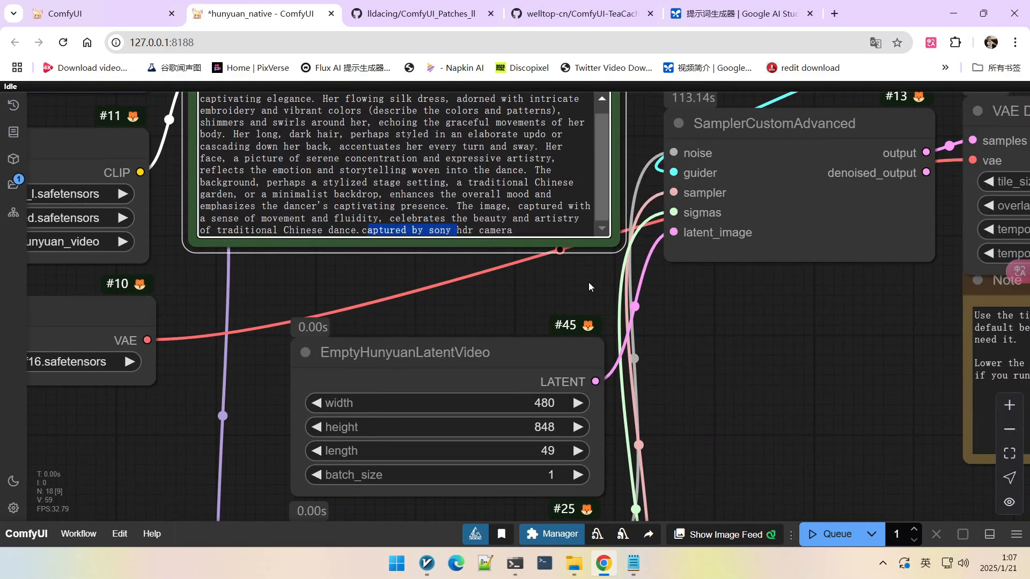
{"action": "scroll", "coordinate": [722, 327], "scroll_direction": "down", "scroll_amount": 5}
{"action": "left_click_drag", "start_coordinate": [770, 350], "coordinate": [581, 314]}
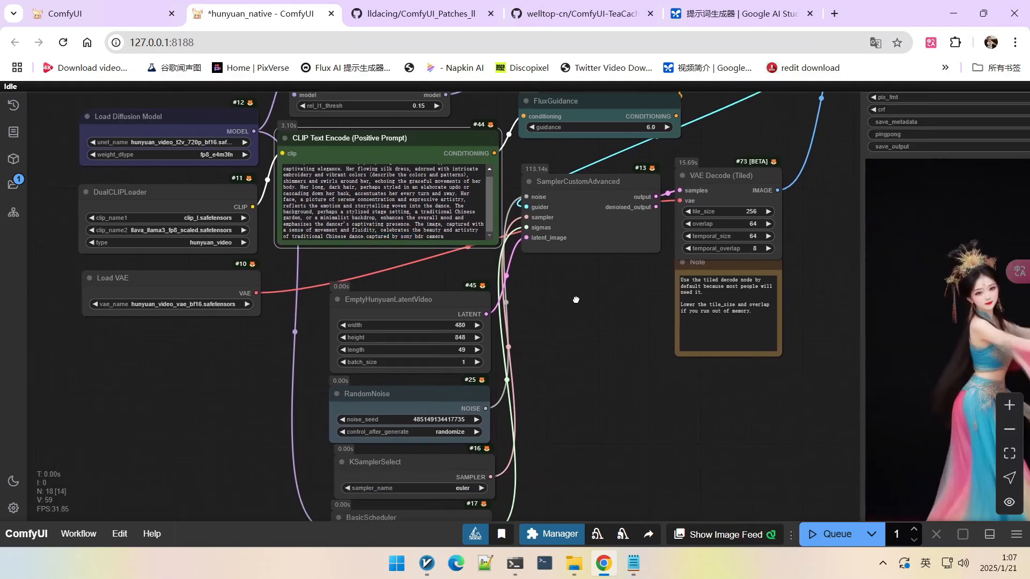
{"action": "scroll", "coordinate": [579, 309], "scroll_direction": "down", "scroll_amount": 2}
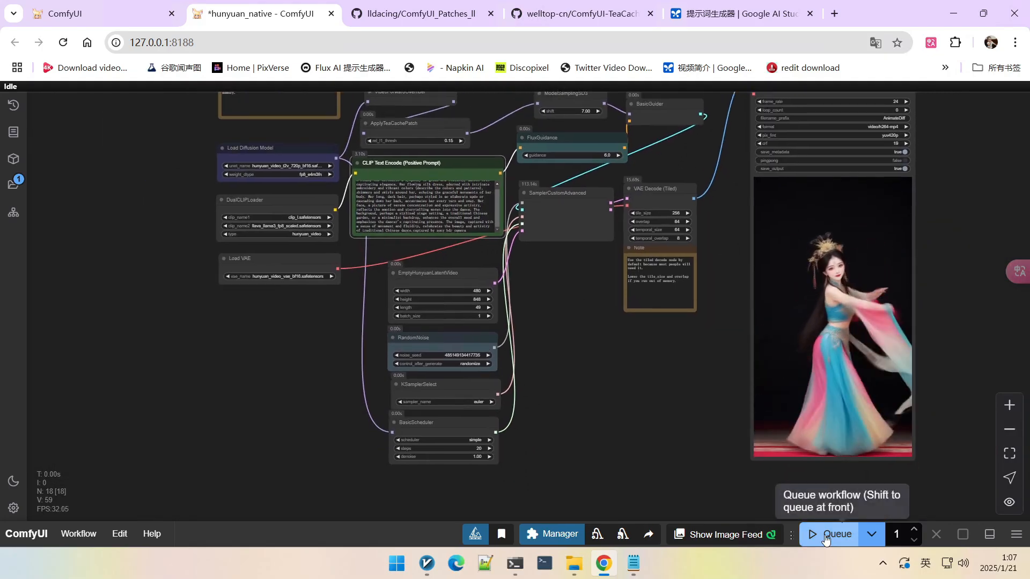
{"action": "left_click", "coordinate": [821, 534]}
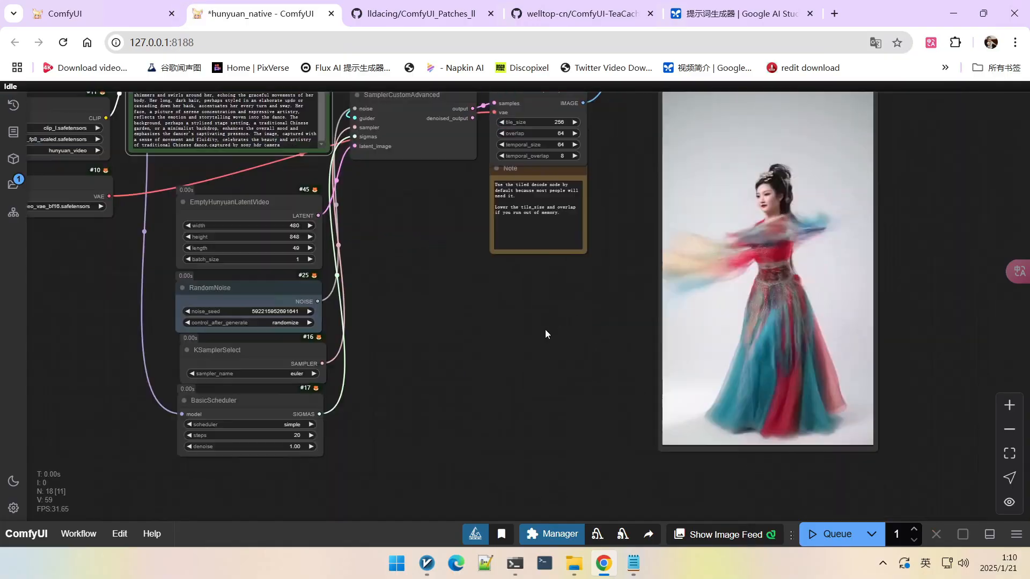
Step: Inspect the newly generated dancing video preview beside the workflow
{"action": "scroll", "coordinate": [657, 263], "scroll_direction": "up", "scroll_amount": 2}
{"action": "scroll", "coordinate": [982, 207], "scroll_direction": "down", "scroll_amount": 3}
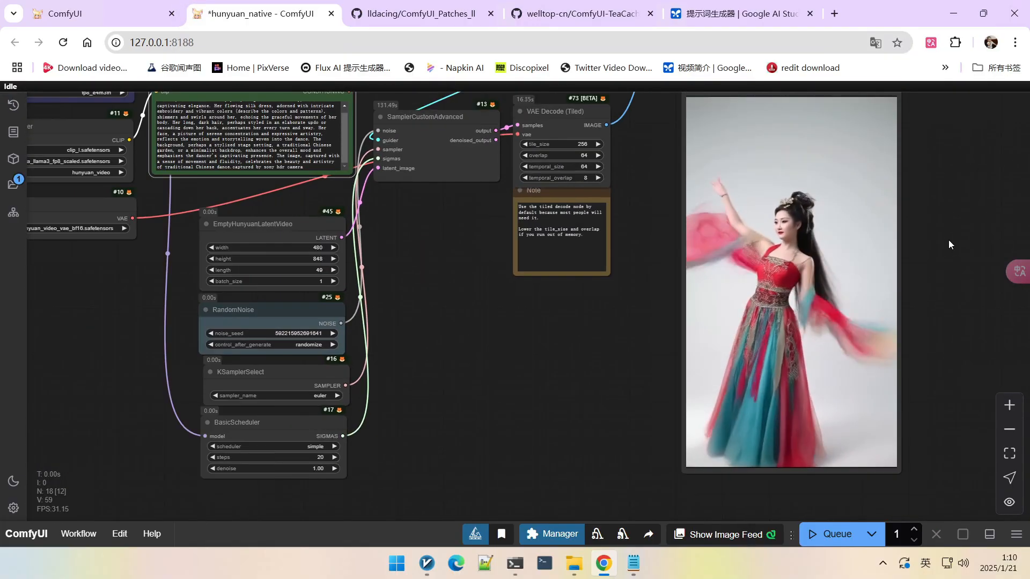
{"action": "scroll", "coordinate": [808, 284], "scroll_direction": "up", "scroll_amount": 1}
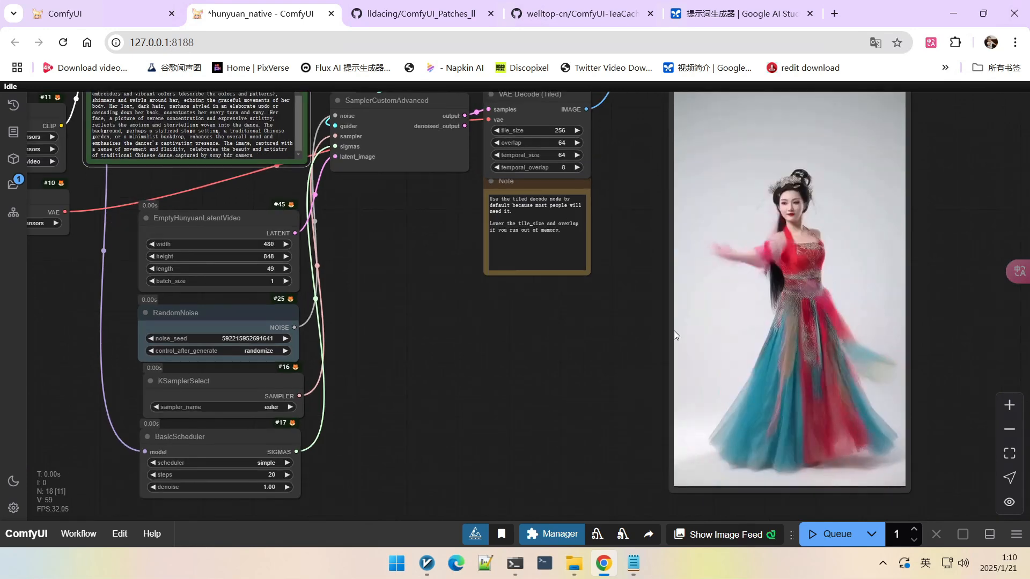
{"action": "scroll", "coordinate": [668, 339], "scroll_direction": "down", "scroll_amount": 2}
{"action": "left_click_drag", "start_coordinate": [533, 368], "coordinate": [575, 362]}
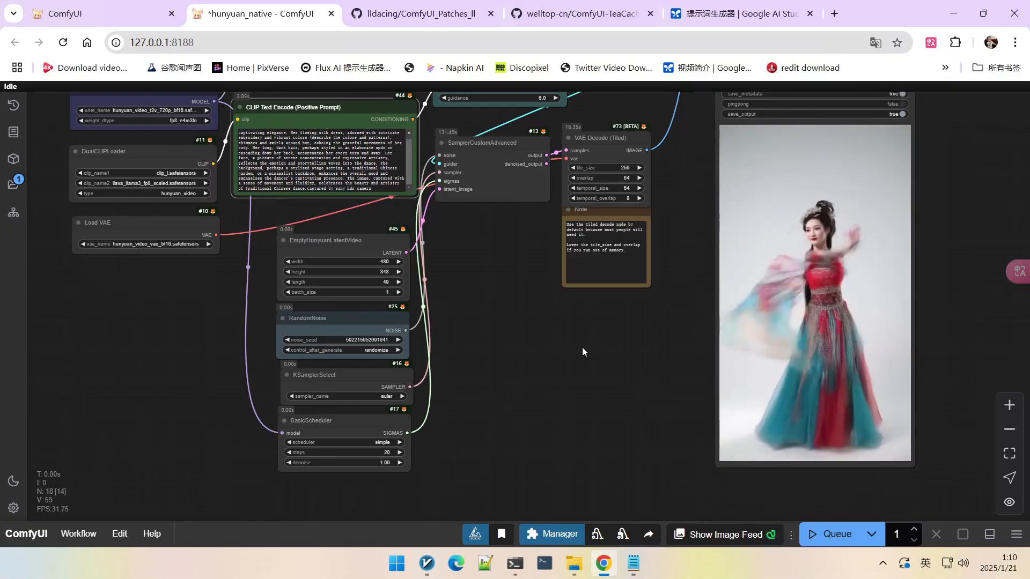
{"action": "left_click_drag", "start_coordinate": [562, 336], "coordinate": [562, 353]}
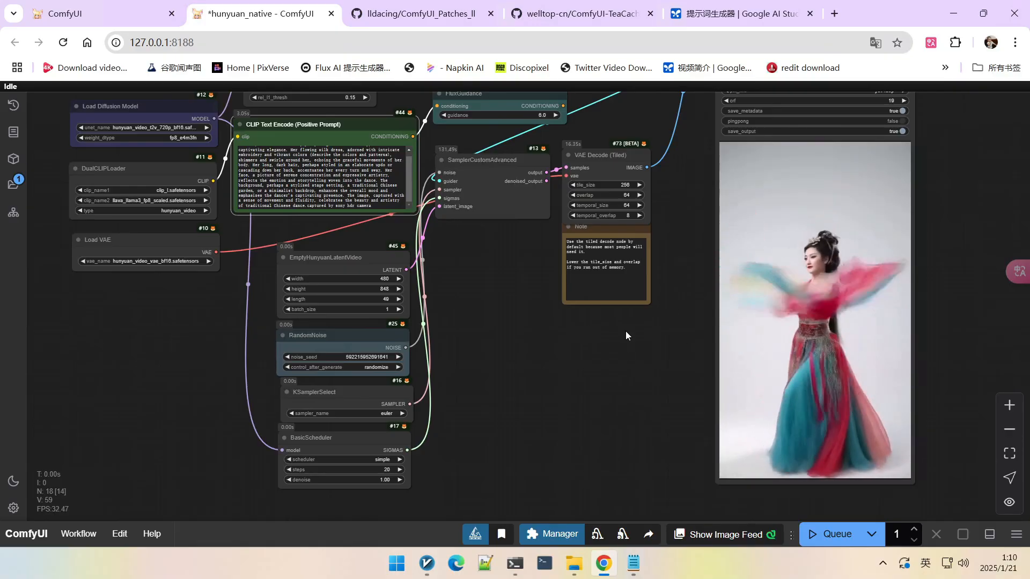
{"action": "scroll", "coordinate": [496, 296], "scroll_direction": "down", "scroll_amount": 2}
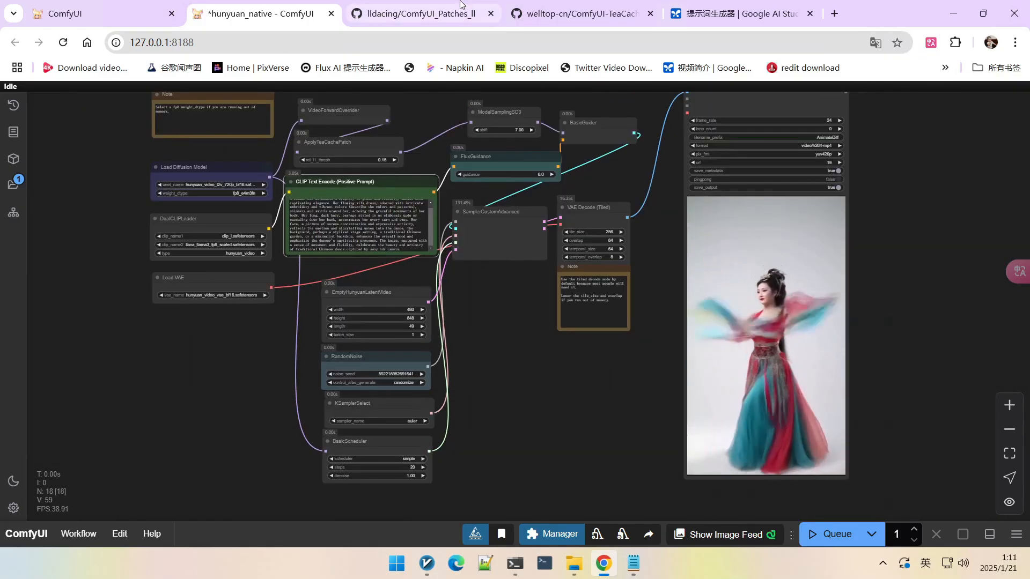
Step: Switch to the ComfyUI-HunyuanLoom GitHub page and read through its README sections
{"action": "left_click", "coordinate": [487, 10]}
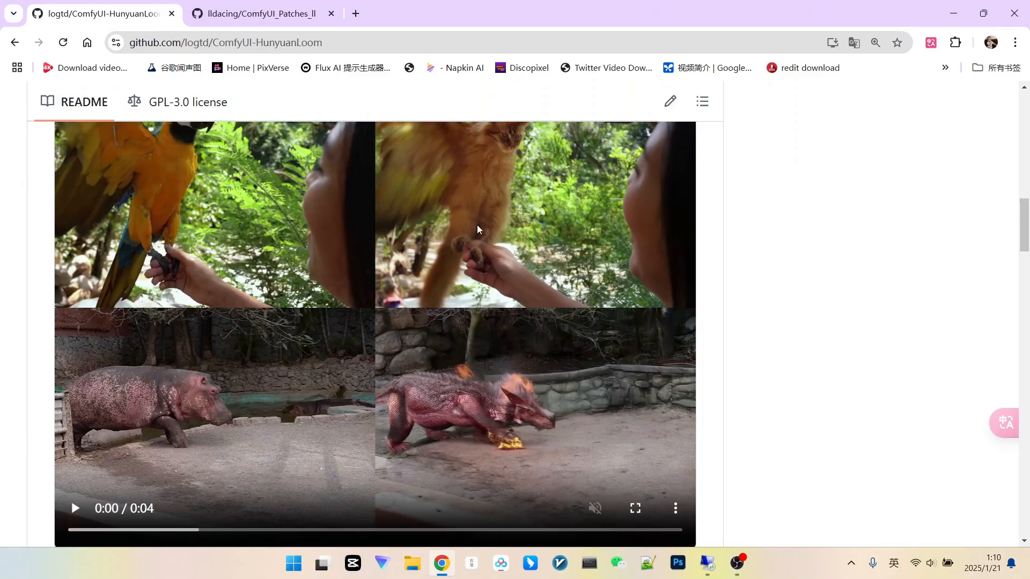
{"action": "scroll", "coordinate": [214, 327], "scroll_direction": "down", "scroll_amount": 5}
{"action": "scroll", "coordinate": [214, 327], "scroll_direction": "down", "scroll_amount": 15}
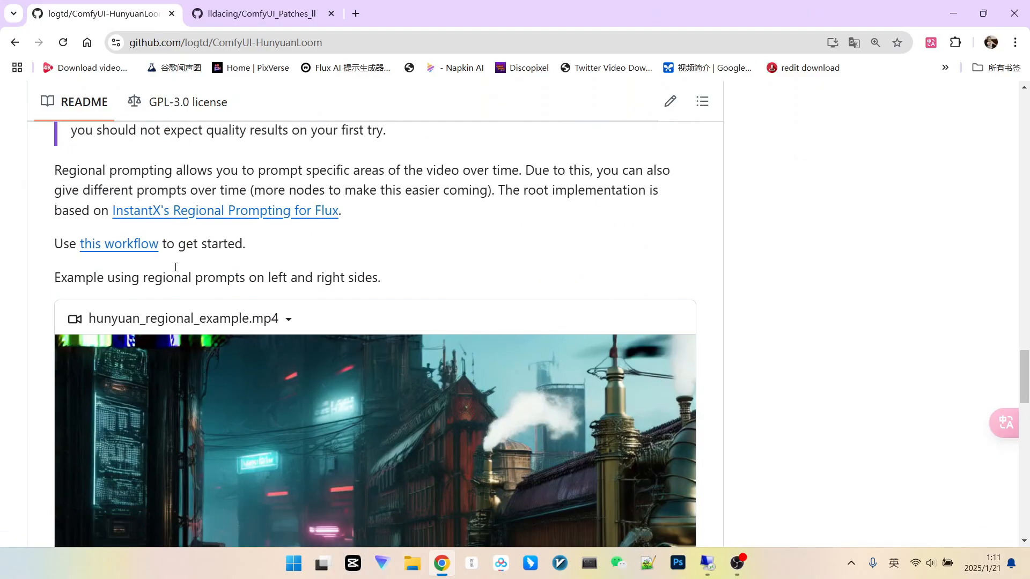
{"action": "scroll", "coordinate": [294, 245], "scroll_direction": "up", "scroll_amount": 15}
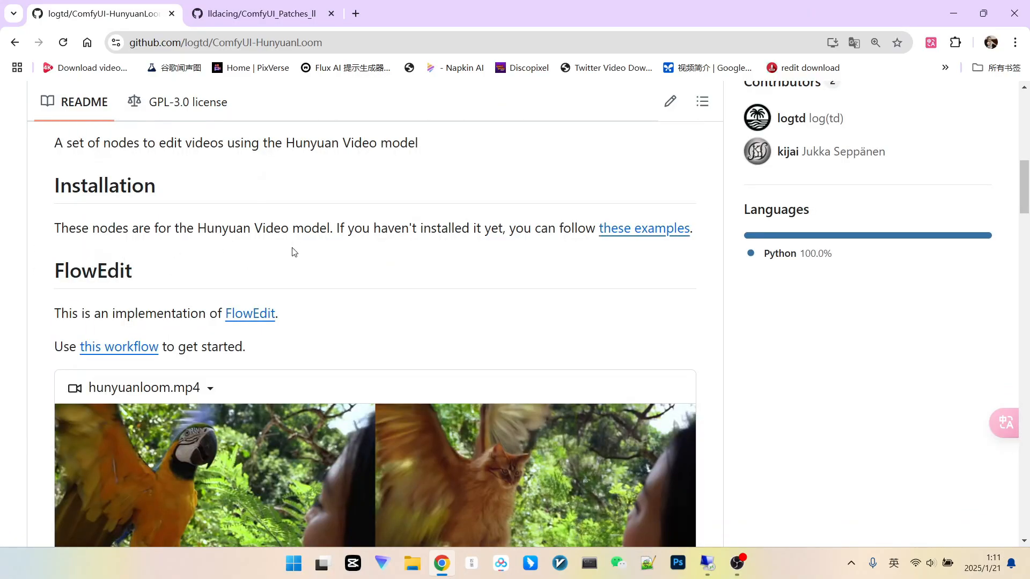
{"action": "scroll", "coordinate": [345, 223], "scroll_direction": "up", "scroll_amount": 2}
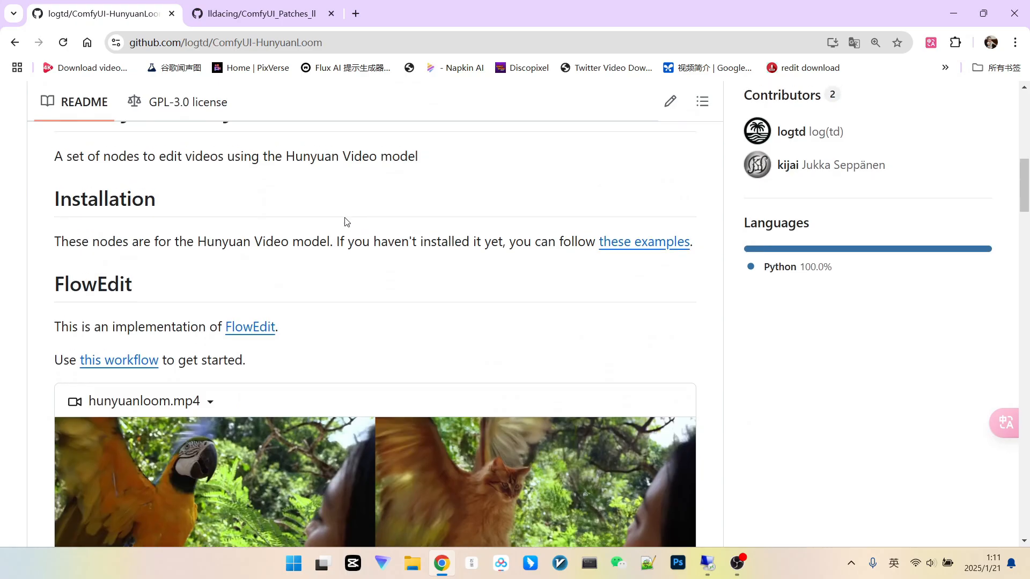
{"action": "scroll", "coordinate": [326, 208], "scroll_direction": "down", "scroll_amount": 2}
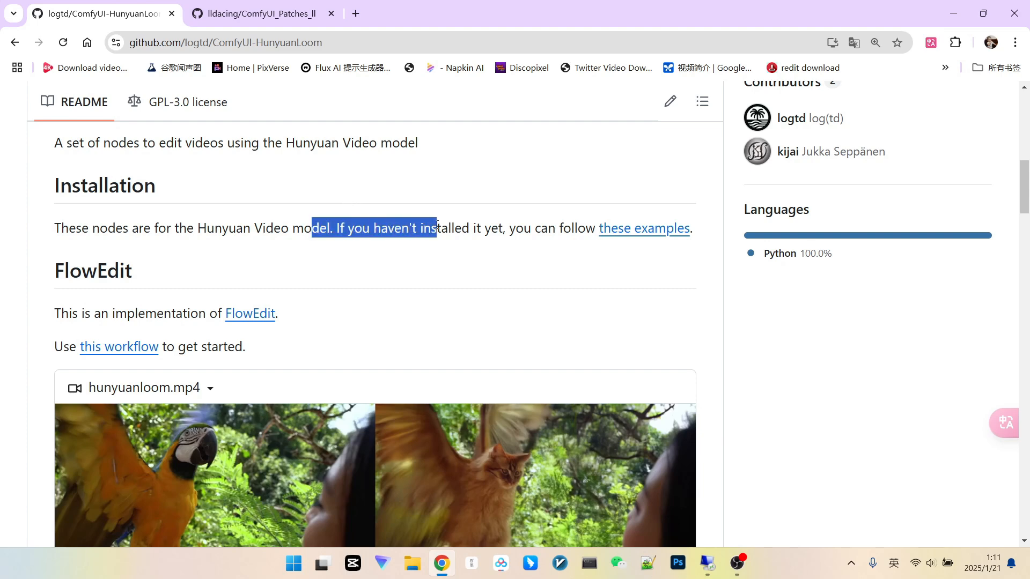
{"action": "left_click", "coordinate": [527, 228]}
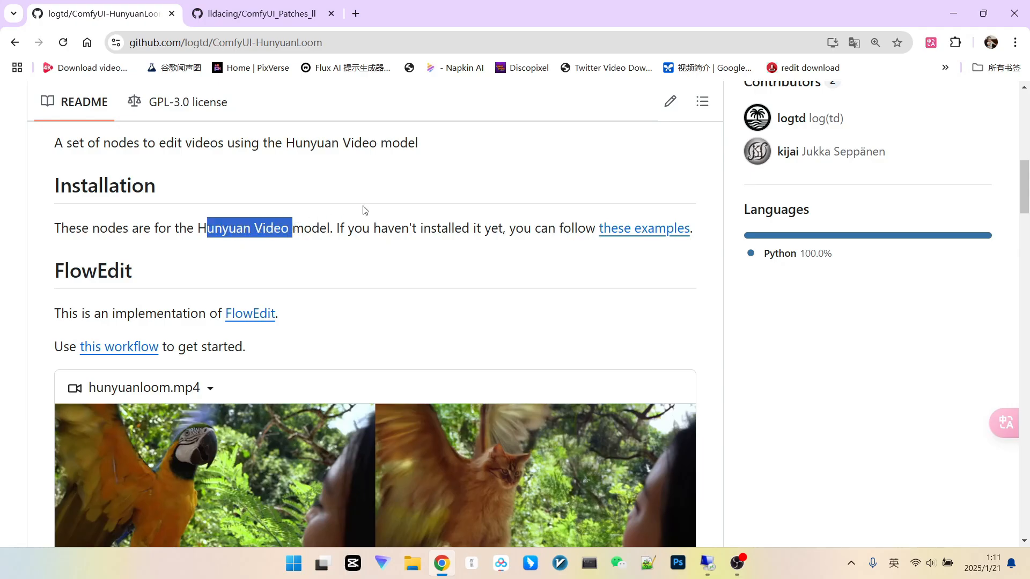
{"action": "scroll", "coordinate": [368, 203], "scroll_direction": "up", "scroll_amount": 1}
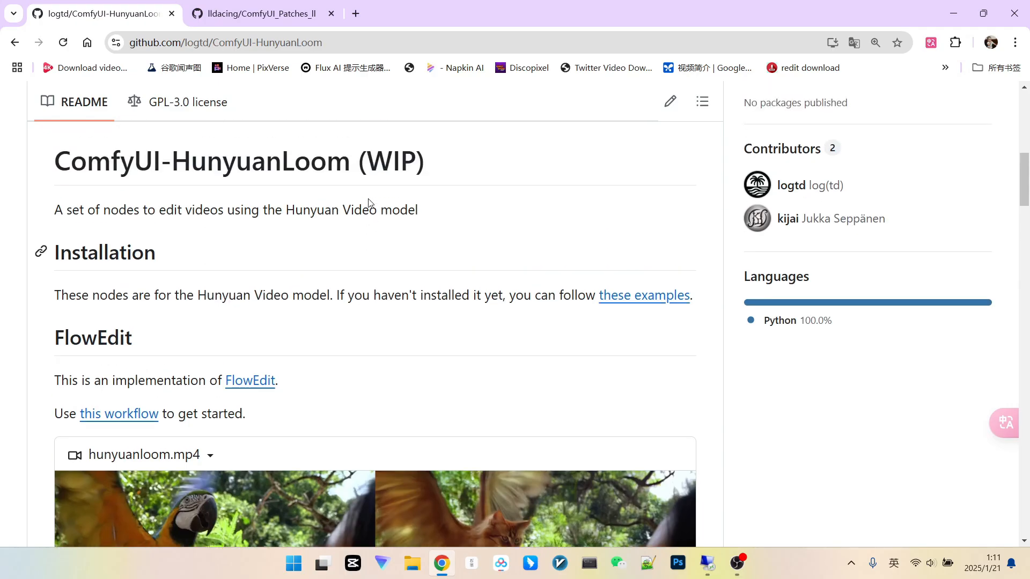
{"action": "scroll", "coordinate": [429, 235], "scroll_direction": "down", "scroll_amount": 1}
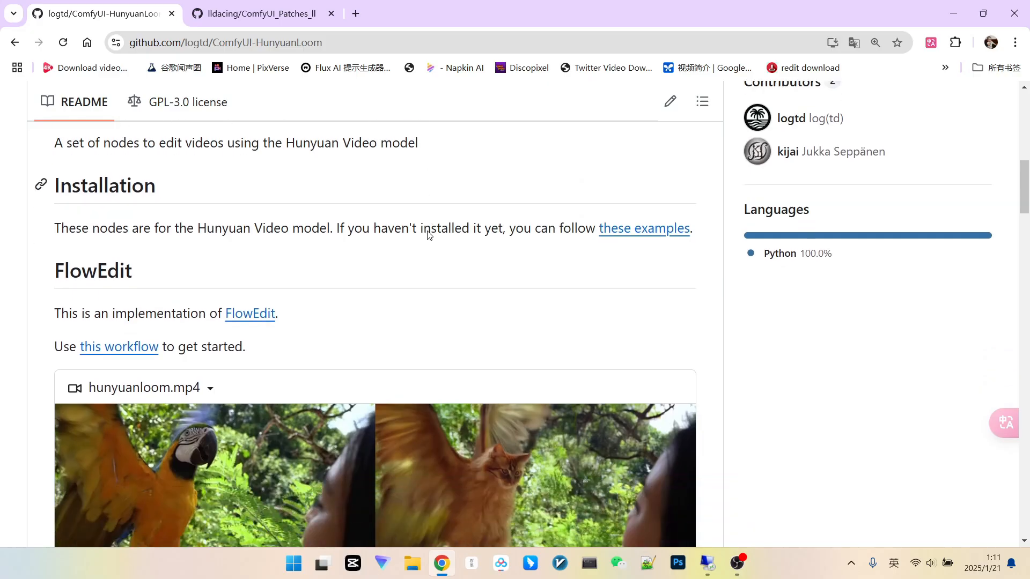
{"action": "scroll", "coordinate": [450, 235], "scroll_direction": "down", "scroll_amount": 1}
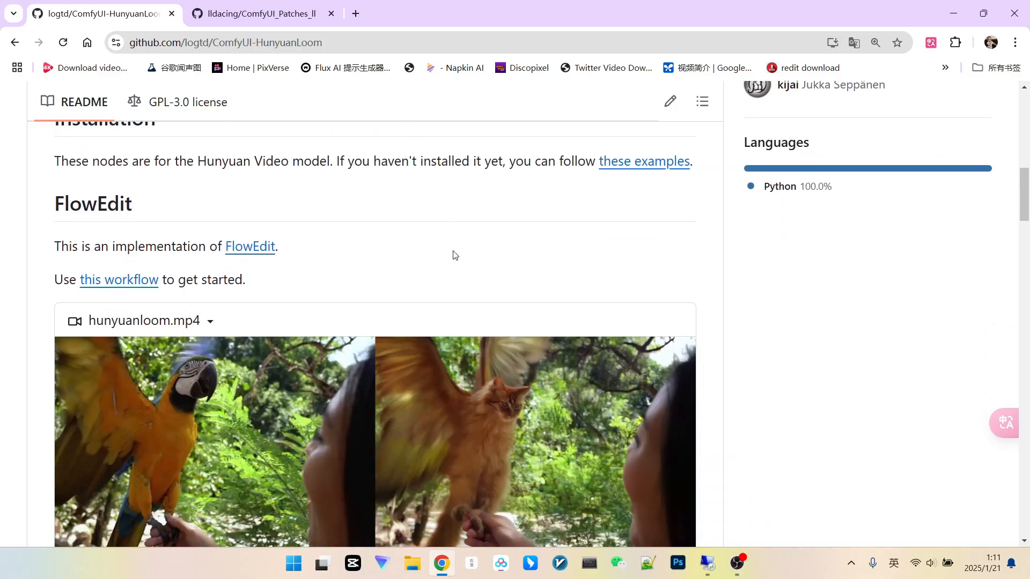
{"action": "scroll", "coordinate": [464, 231], "scroll_direction": "down", "scroll_amount": 2}
{"action": "scroll", "coordinate": [464, 230], "scroll_direction": "up", "scroll_amount": 5}
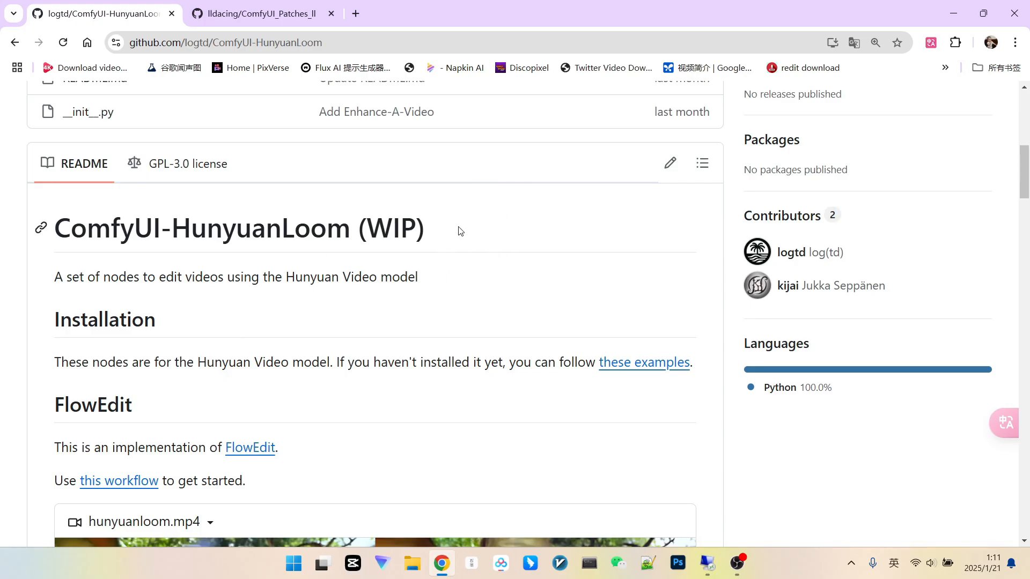
{"action": "scroll", "coordinate": [460, 230], "scroll_direction": "up", "scroll_amount": 5}
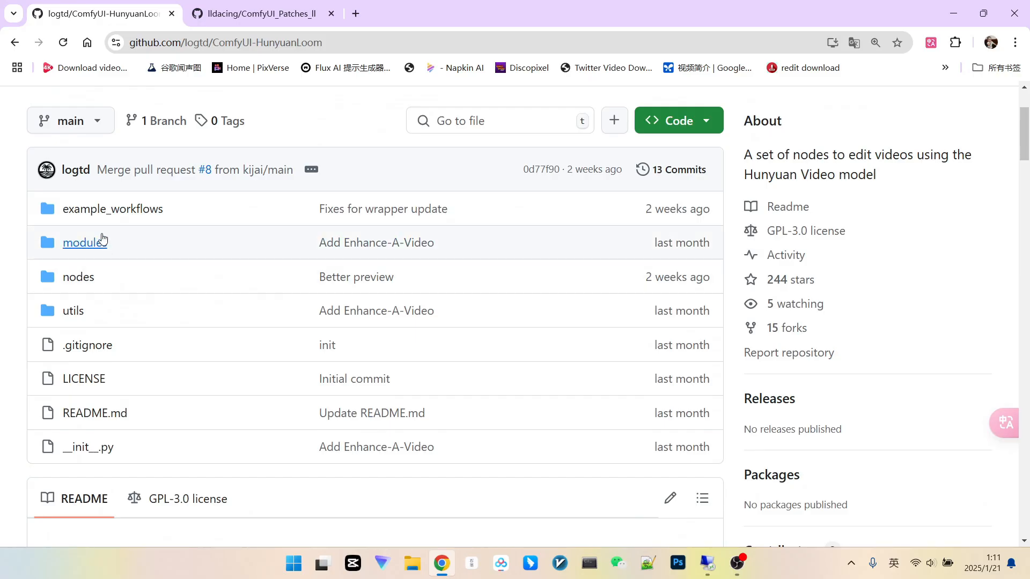
Step: Open the example_workflows folder and load example_hy_flowedit.json from the local custom_nodes folder into ComfyUI
{"action": "left_click", "coordinate": [110, 209]}
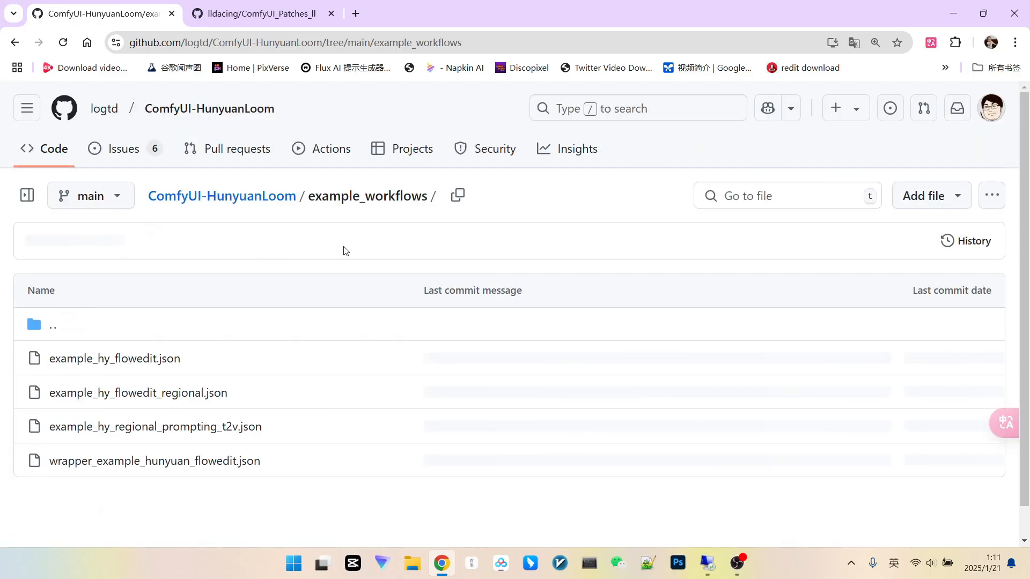
{"action": "scroll", "coordinate": [300, 268], "scroll_direction": "down", "scroll_amount": 1}
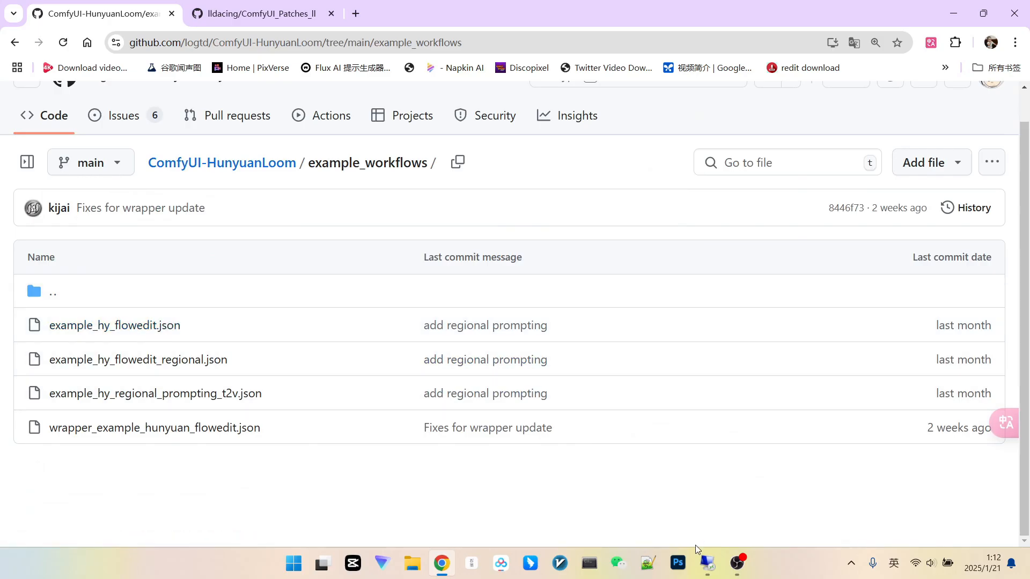
{"action": "left_click", "coordinate": [707, 563]}
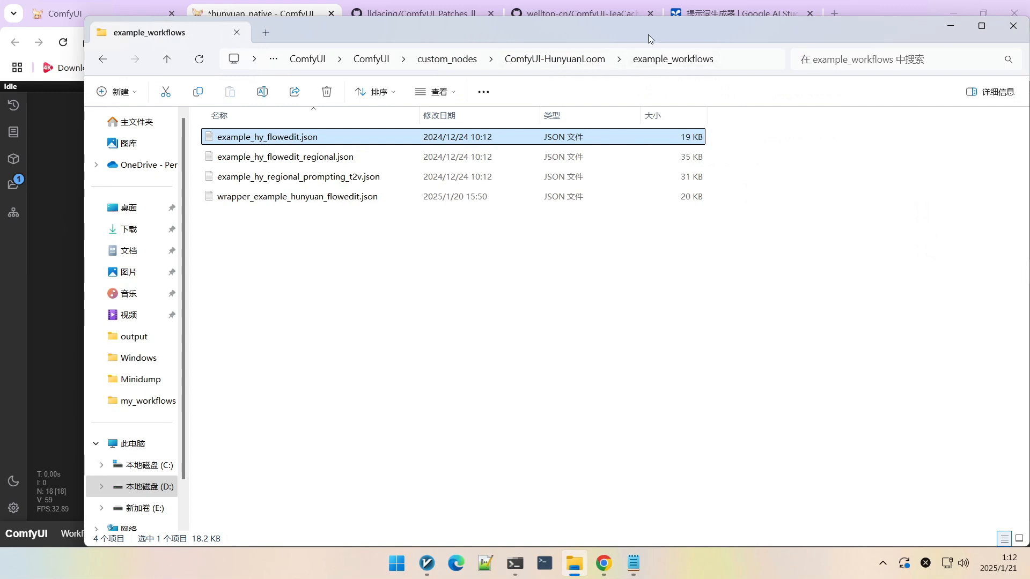
{"action": "left_click_drag", "start_coordinate": [648, 35], "coordinate": [833, 83]}
{"action": "left_click_drag", "start_coordinate": [658, 188], "coordinate": [129, 218]}
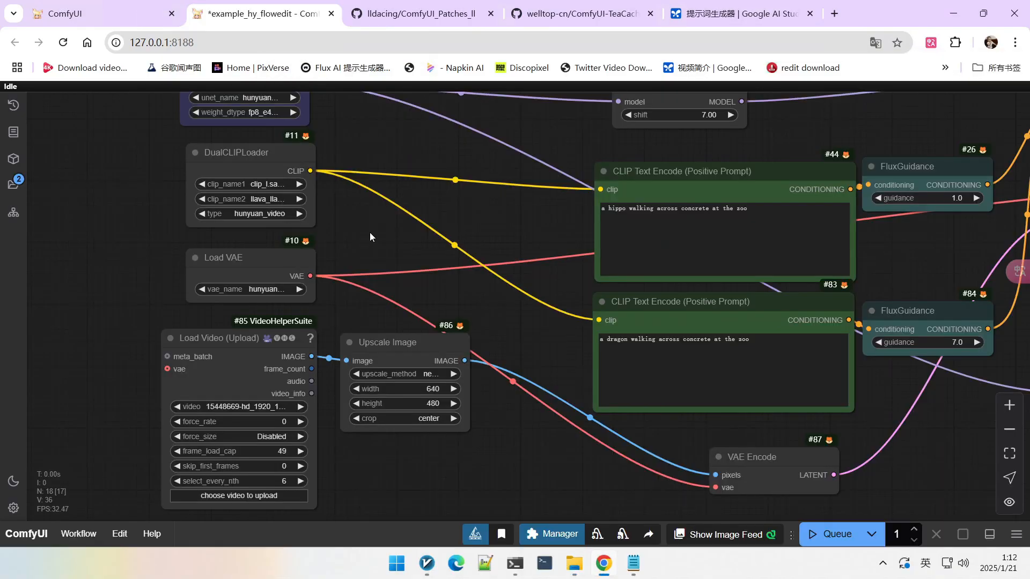
Step: Upload the video 08-10-02.mp4 into the Load Video (Upload) node of the FlowEdit workflow
{"action": "scroll", "coordinate": [369, 233], "scroll_direction": "down", "scroll_amount": 4}
{"action": "left_click_drag", "start_coordinate": [379, 231], "coordinate": [378, 189]}
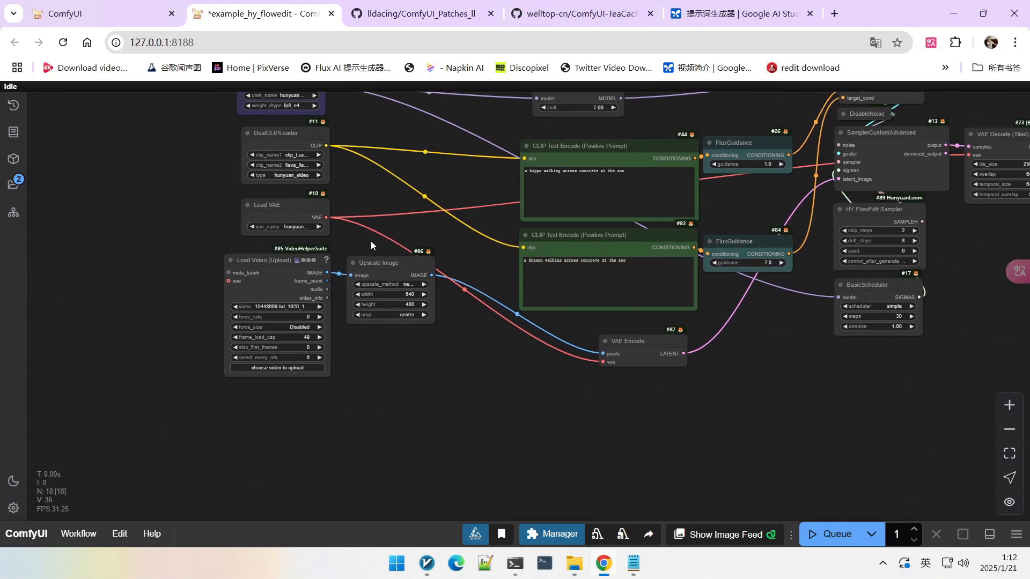
{"action": "scroll", "coordinate": [372, 259], "scroll_direction": "up", "scroll_amount": 3}
{"action": "scroll", "coordinate": [404, 214], "scroll_direction": "down", "scroll_amount": 2}
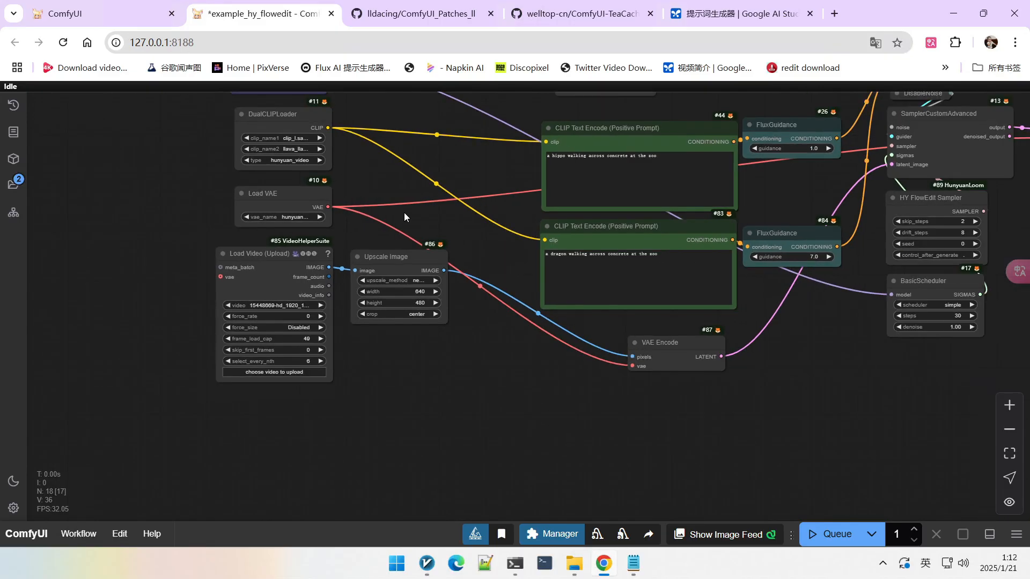
{"action": "scroll", "coordinate": [391, 322], "scroll_direction": "up", "scroll_amount": 3}
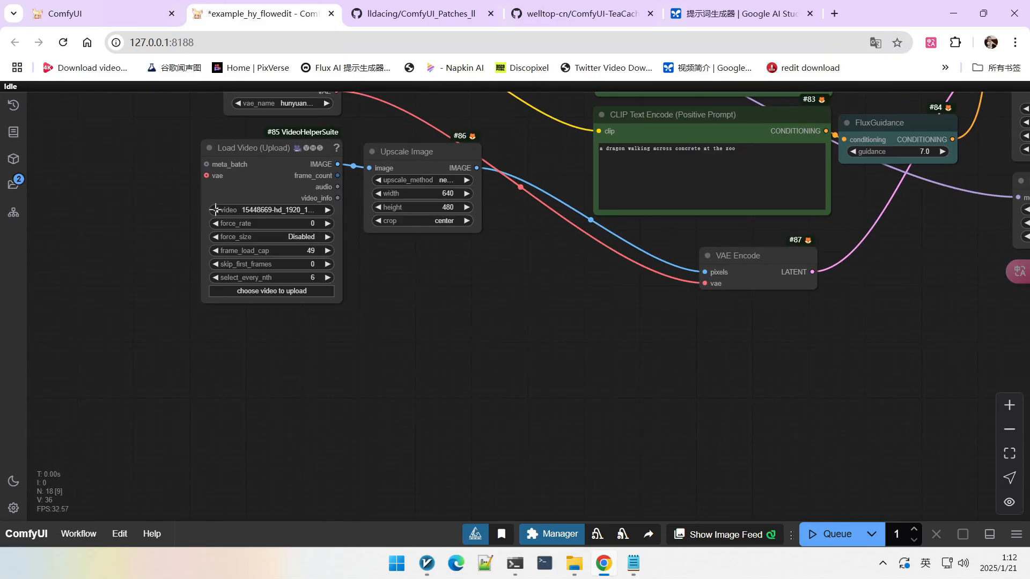
{"action": "left_click", "coordinate": [215, 210]}
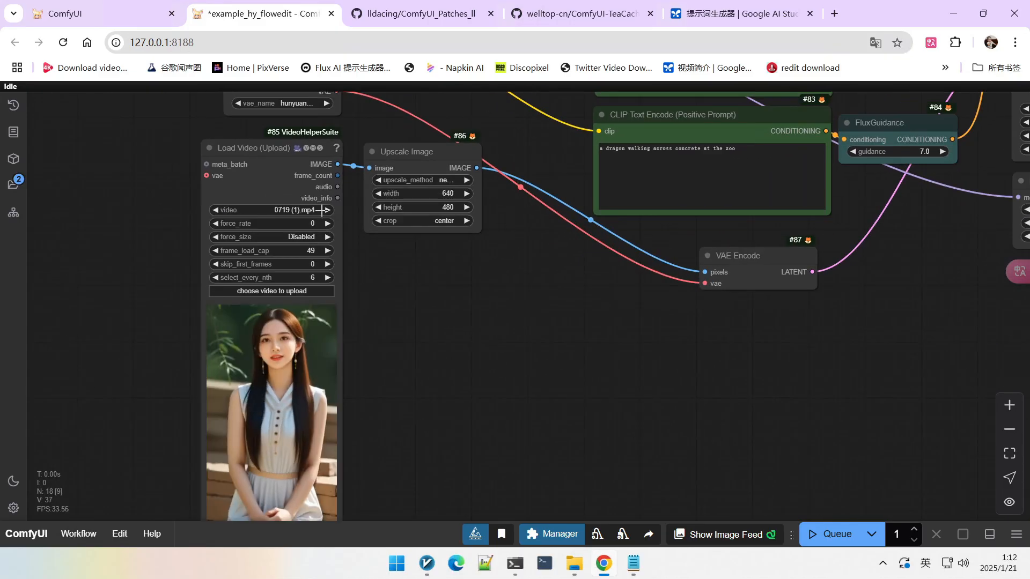
{"action": "left_click", "coordinate": [280, 292]}
{"action": "double_click", "coordinate": [266, 282]}
{"action": "scroll", "coordinate": [298, 275], "scroll_direction": "up", "scroll_amount": 1}
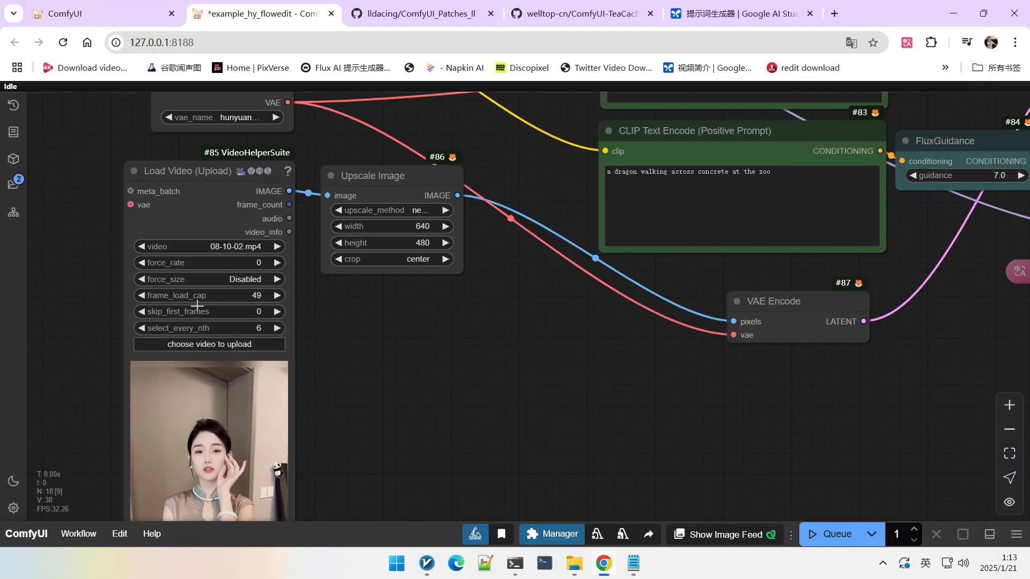
{"action": "scroll", "coordinate": [197, 306], "scroll_direction": "up", "scroll_amount": 3}
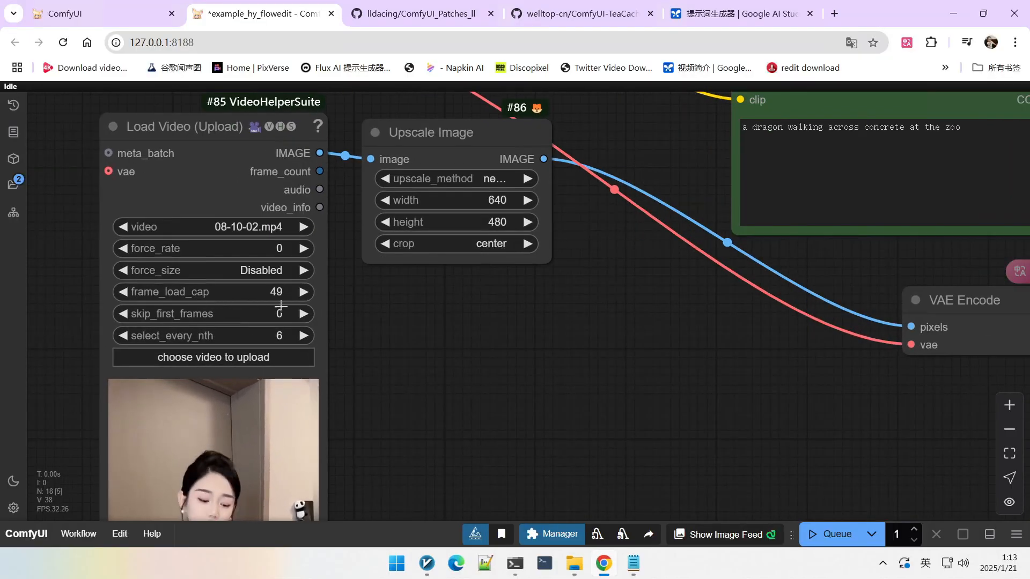
{"action": "scroll", "coordinate": [240, 300], "scroll_direction": "down", "scroll_amount": 2}
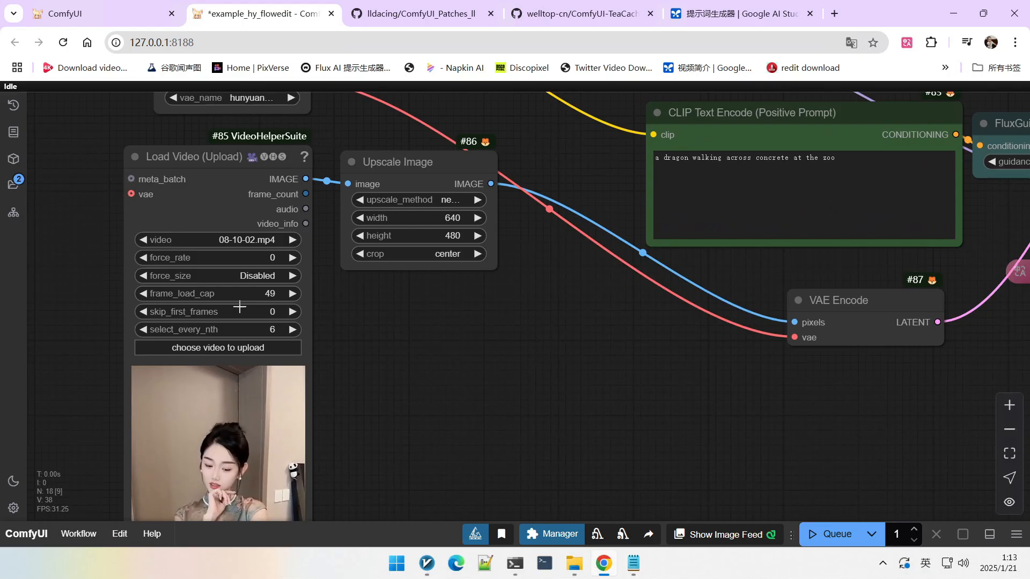
Step: Set the Load Video node's select_every_nth to 2
{"action": "left_click", "coordinate": [270, 330]}
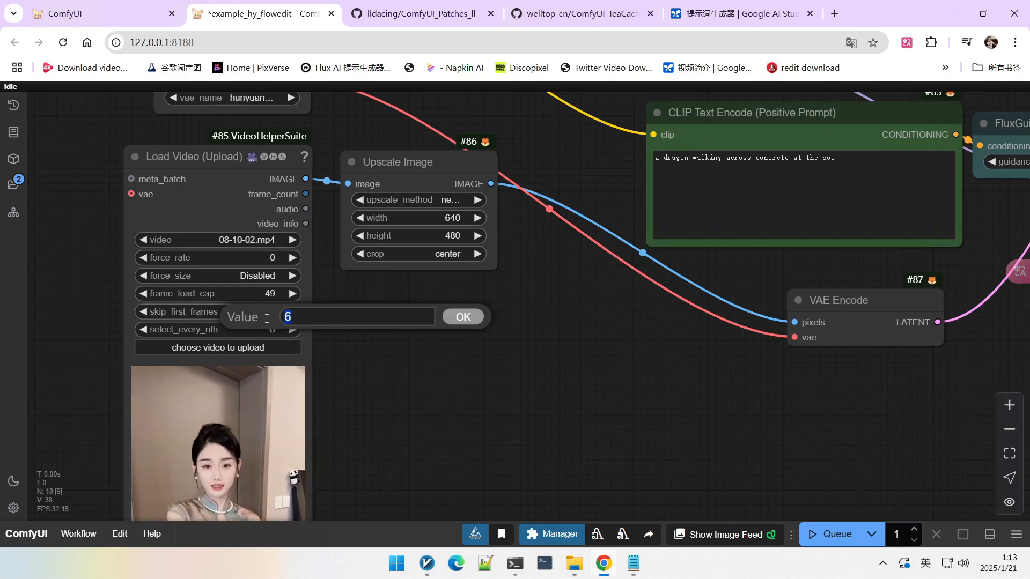
{"action": "type", "text": "2"}
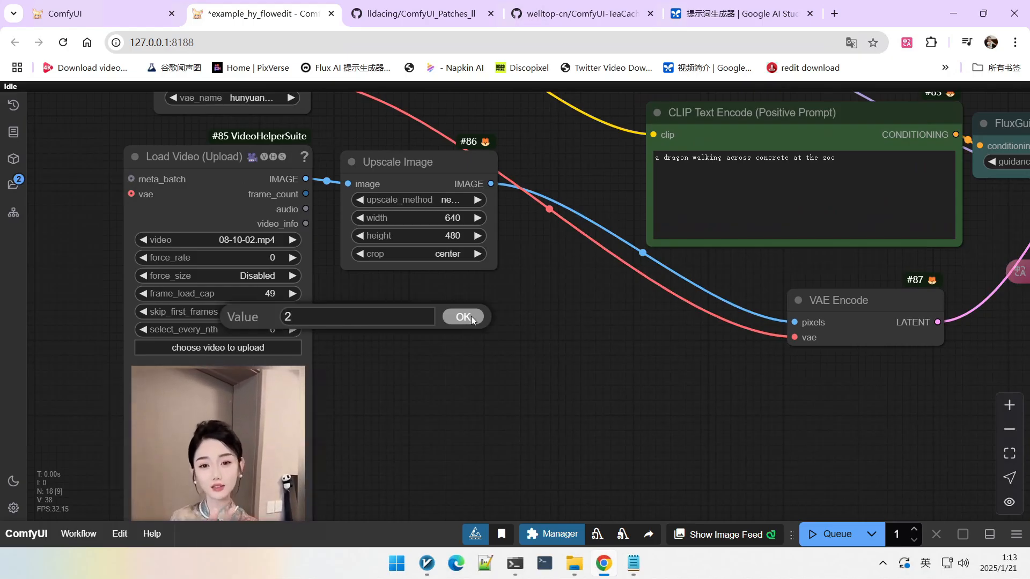
{"action": "left_click", "coordinate": [463, 316]}
Step: Set the Upscale Image width to 480 and its height to 848
{"action": "scroll", "coordinate": [416, 274], "scroll_direction": "up", "scroll_amount": 2}
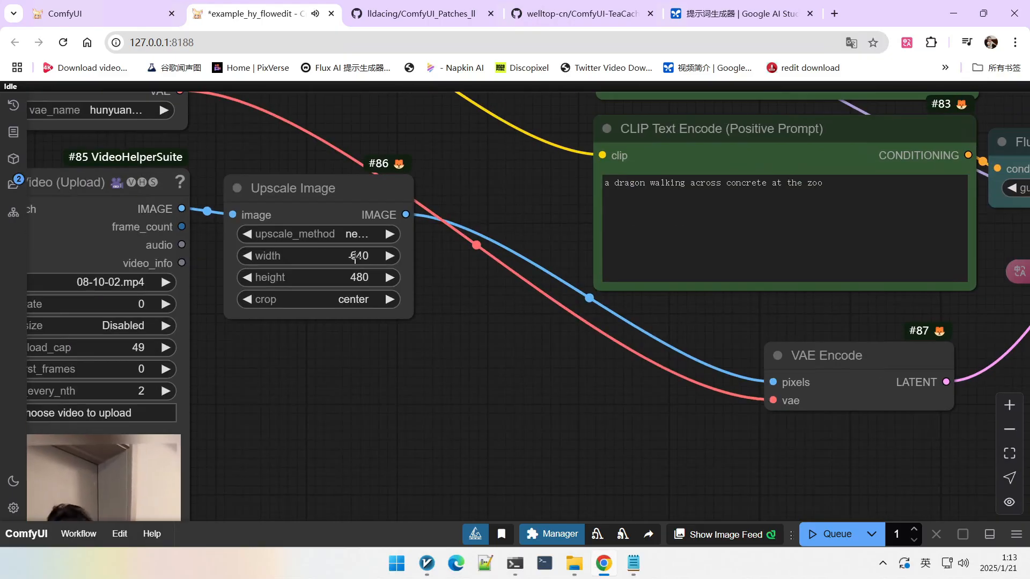
{"action": "left_click", "coordinate": [354, 257]}
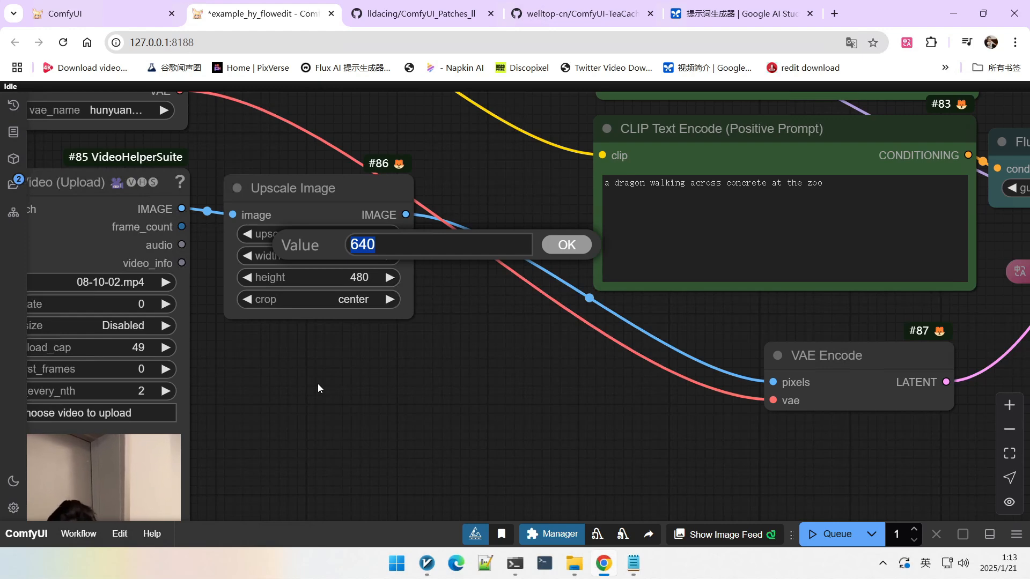
{"action": "type", "text": "480"}
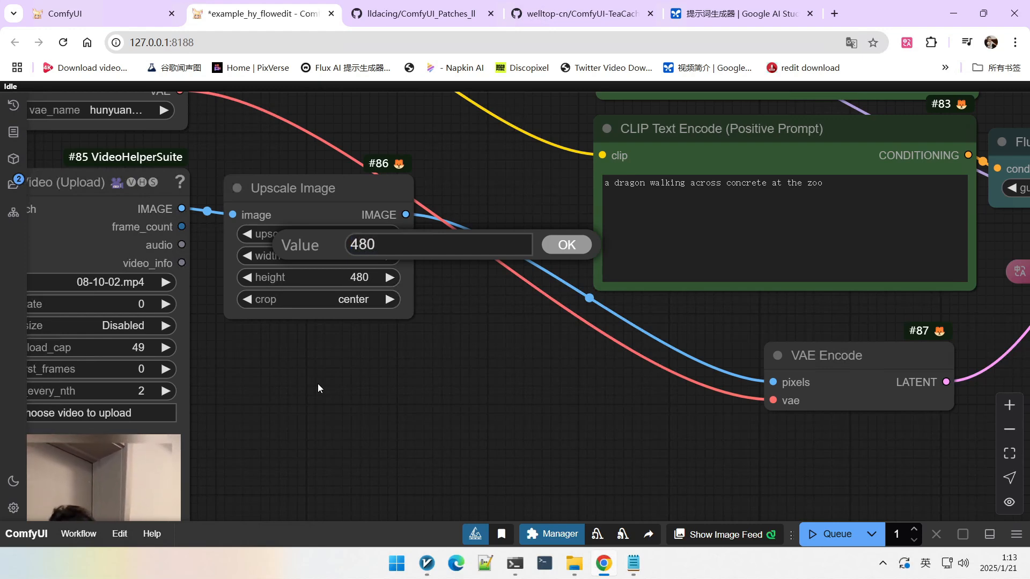
{"action": "key", "text": "Return"}
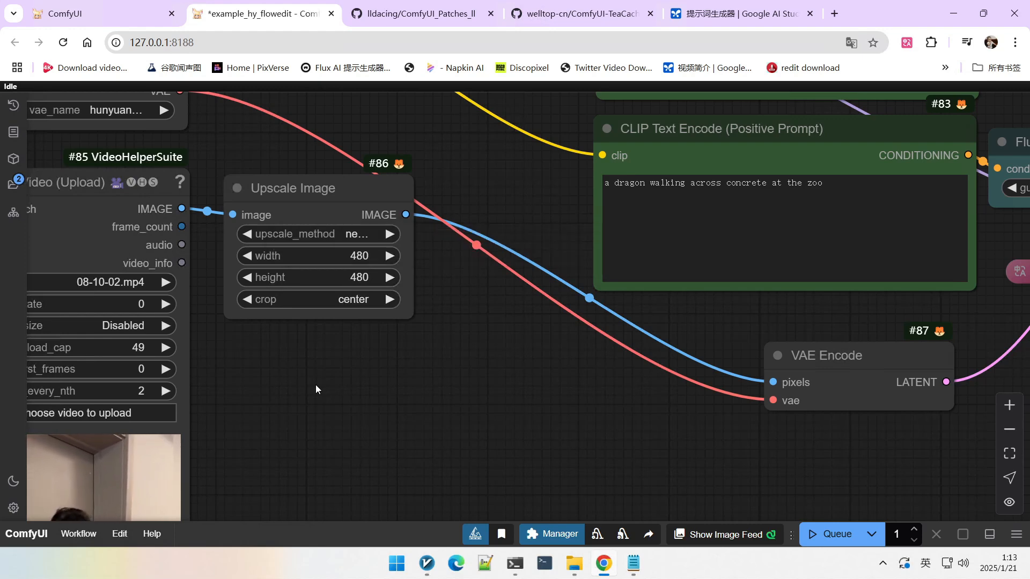
{"action": "scroll", "coordinate": [438, 292], "scroll_direction": "down", "scroll_amount": 5}
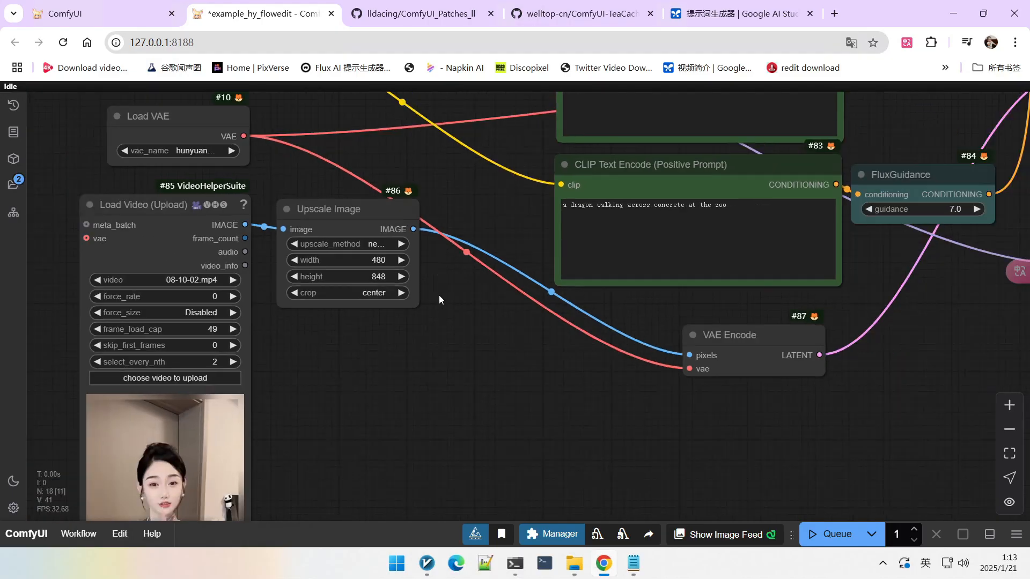
{"action": "left_click_drag", "start_coordinate": [460, 395], "coordinate": [412, 293]}
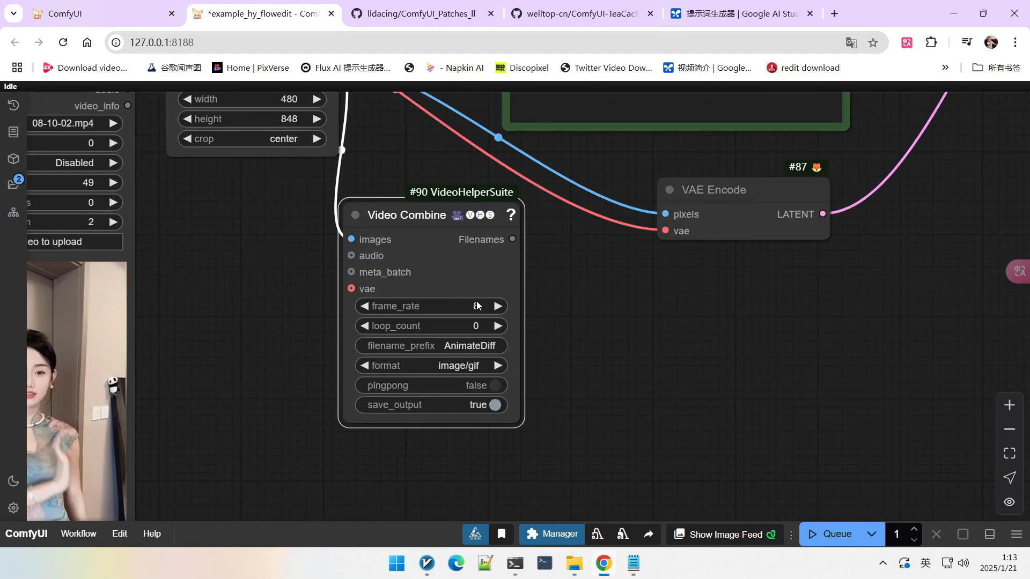
Step: Set the Video Combine node's frame_rate to 24, format to video/h264-mp4, and turn off save_output
{"action": "left_click", "coordinate": [429, 306]}
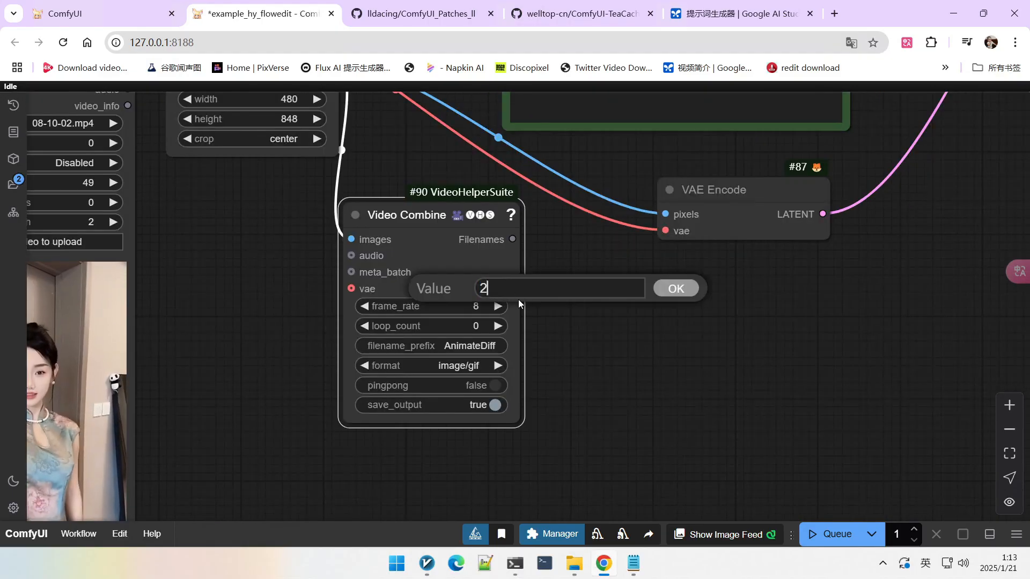
{"action": "type", "text": "24"}
{"action": "key", "text": "Return"}
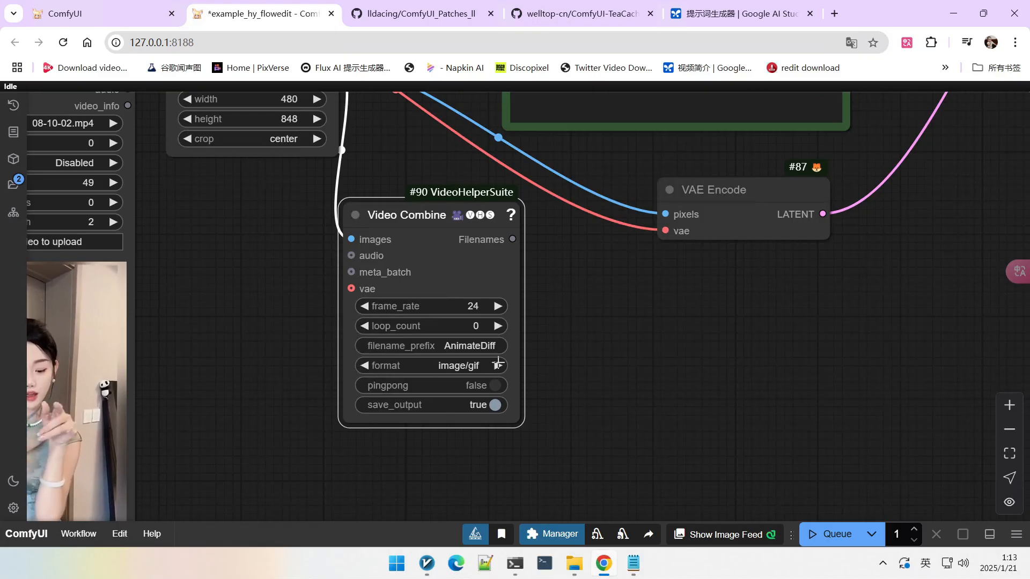
{"action": "left_click", "coordinate": [462, 365]}
{"action": "left_click", "coordinate": [514, 488]}
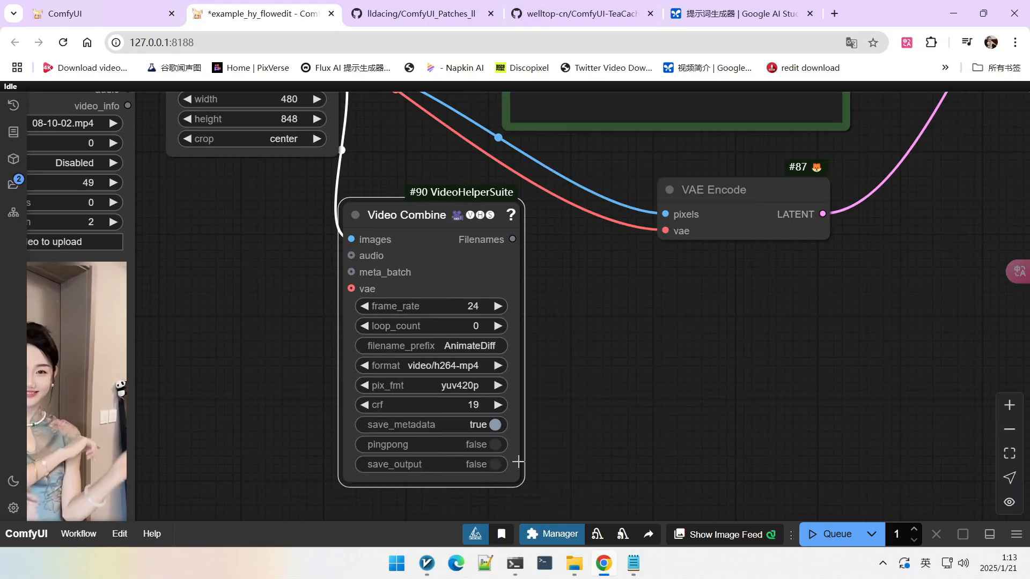
Step: Mute the SamplerCustomAdvanced node so only the video loading part of the workflow runs
{"action": "scroll", "coordinate": [481, 425], "scroll_direction": "down", "scroll_amount": 4}
{"action": "scroll", "coordinate": [482, 425], "scroll_direction": "down", "scroll_amount": 1}
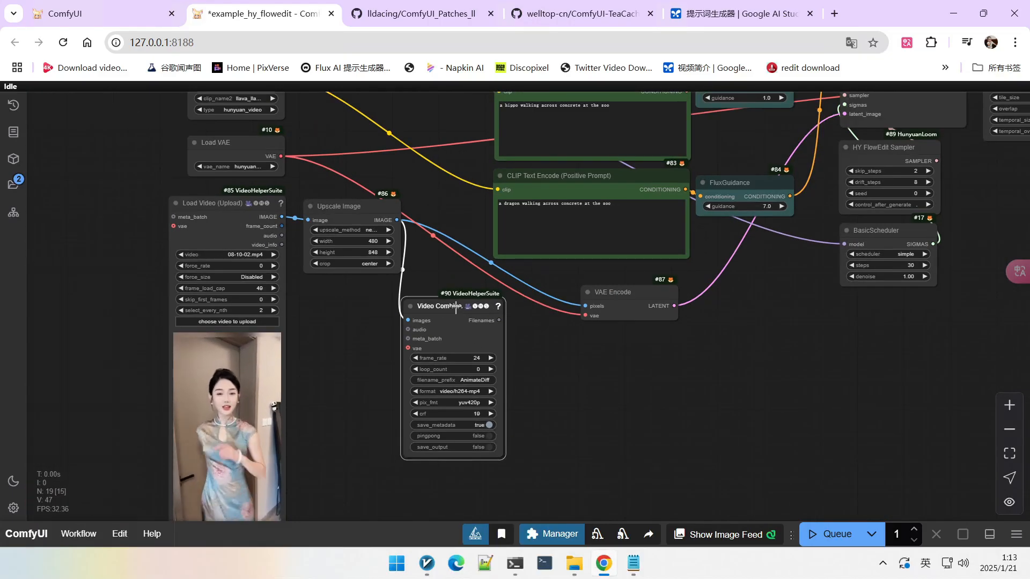
{"action": "scroll", "coordinate": [640, 379], "scroll_direction": "down", "scroll_amount": 3}
{"action": "left_click_drag", "start_coordinate": [727, 347], "coordinate": [574, 394]}
{"action": "scroll", "coordinate": [725, 279], "scroll_direction": "up", "scroll_amount": 3}
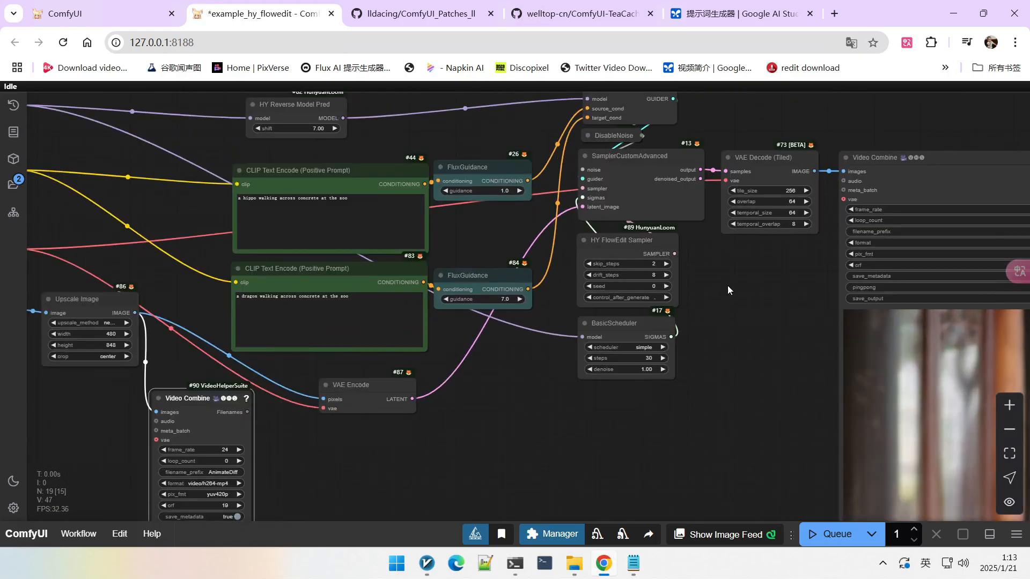
{"action": "left_click", "coordinate": [637, 185]}
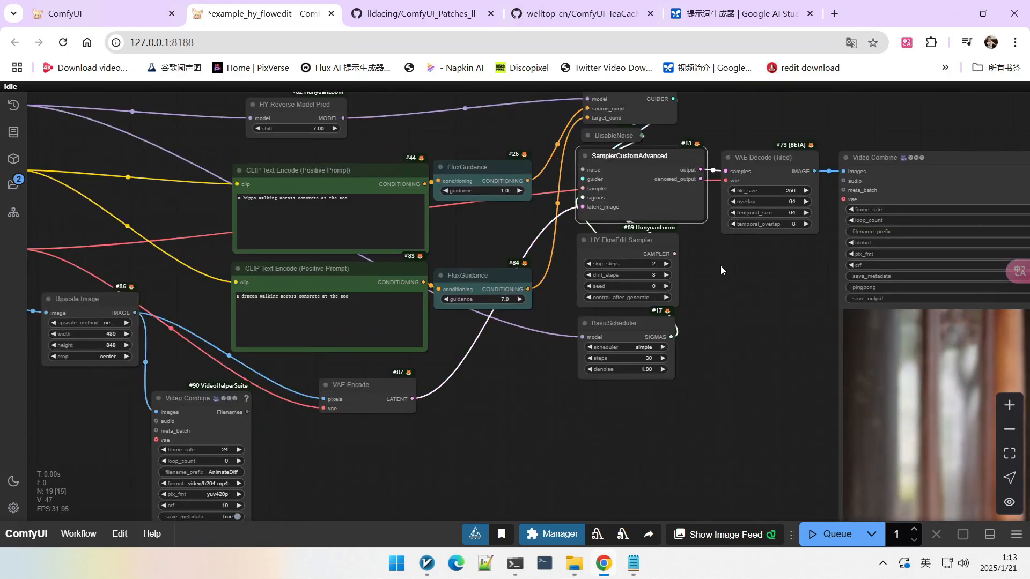
{"action": "key", "text": "ctrl+m"}
Step: Compare the loaded video preview with the Video Combine preview of the downsampled frames
{"action": "scroll", "coordinate": [678, 359], "scroll_direction": "down", "scroll_amount": 4}
{"action": "left_click_drag", "start_coordinate": [584, 377], "coordinate": [627, 170]}
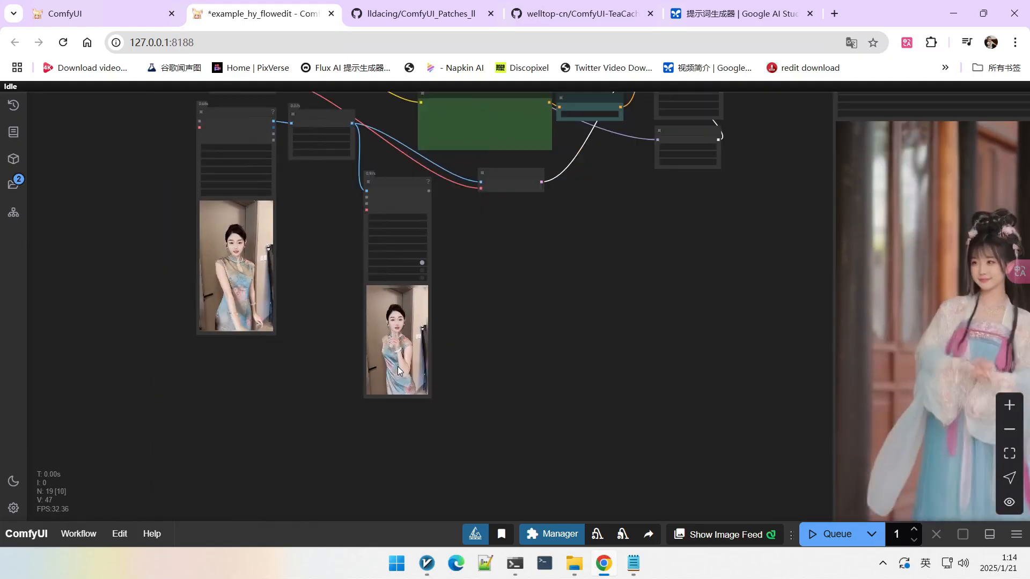
{"action": "scroll", "coordinate": [401, 356], "scroll_direction": "up", "scroll_amount": 10}
{"action": "scroll", "coordinate": [393, 291], "scroll_direction": "down", "scroll_amount": 3}
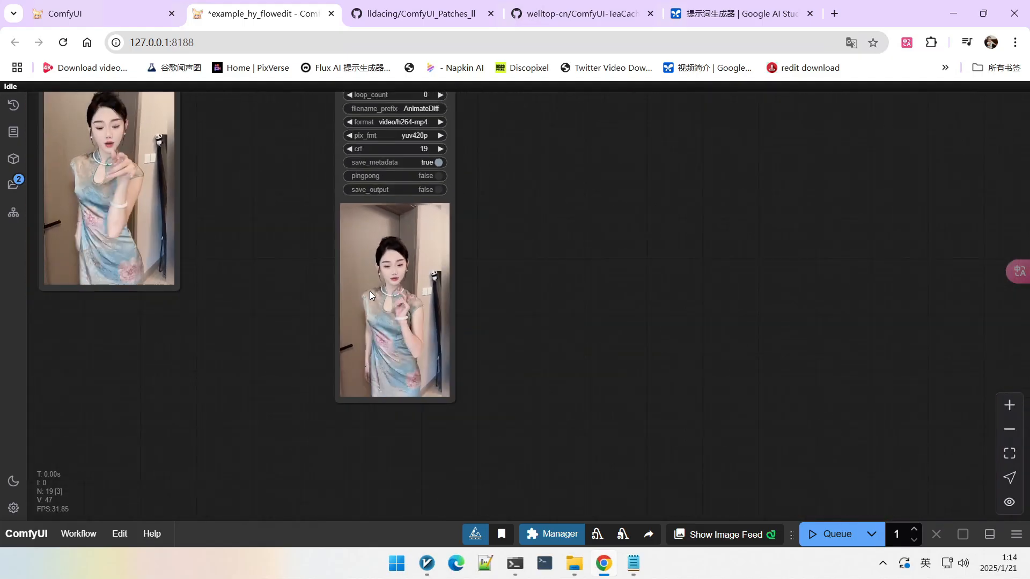
{"action": "left_click_drag", "start_coordinate": [287, 223], "coordinate": [393, 355]}
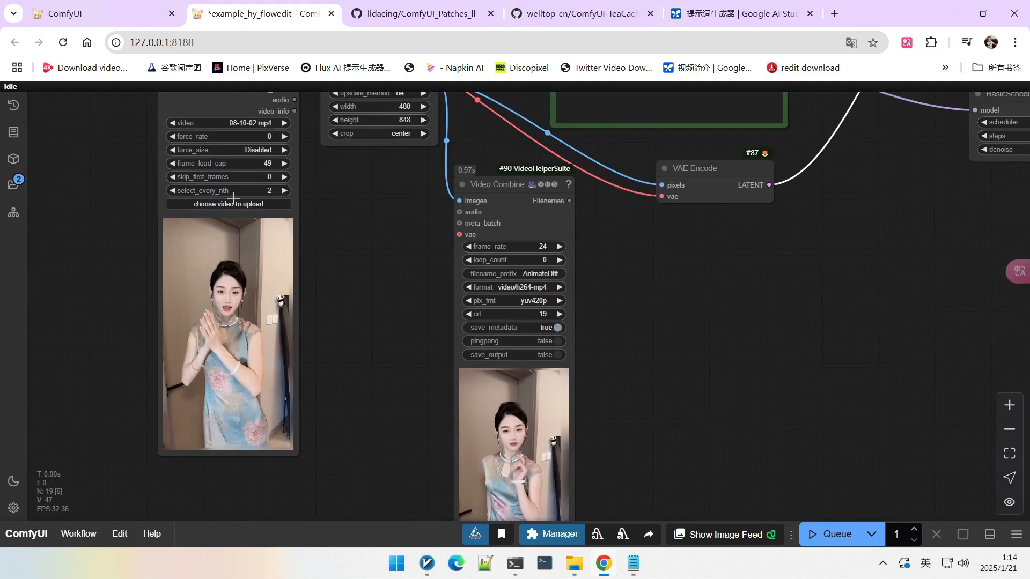
{"action": "scroll", "coordinate": [272, 185], "scroll_direction": "up", "scroll_amount": 3}
{"action": "scroll", "coordinate": [343, 235], "scroll_direction": "down", "scroll_amount": 1}
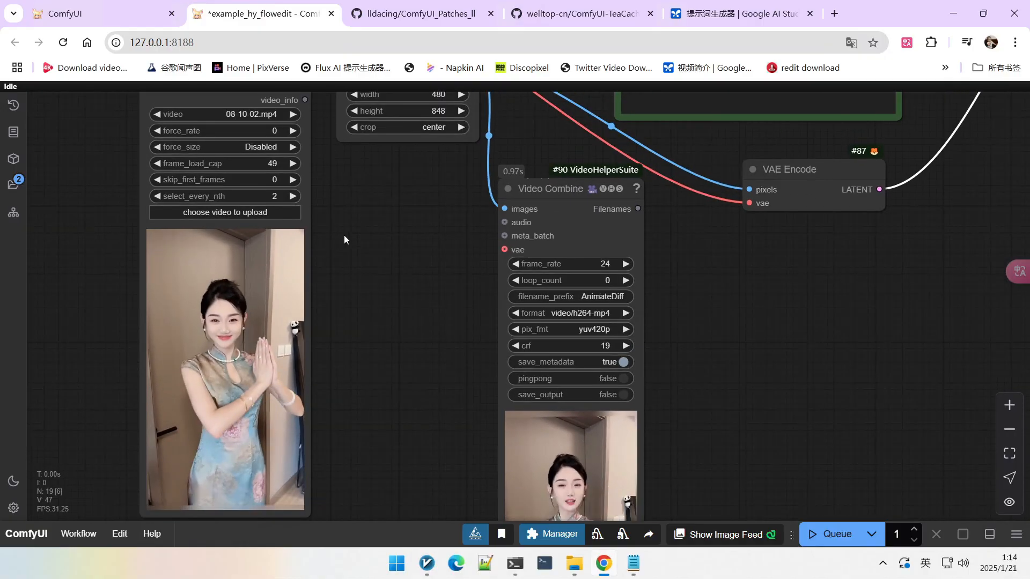
{"action": "scroll", "coordinate": [445, 298], "scroll_direction": "down", "scroll_amount": 5}
{"action": "scroll", "coordinate": [458, 279], "scroll_direction": "up", "scroll_amount": 2}
{"action": "left_click_drag", "start_coordinate": [437, 281], "coordinate": [503, 197]}
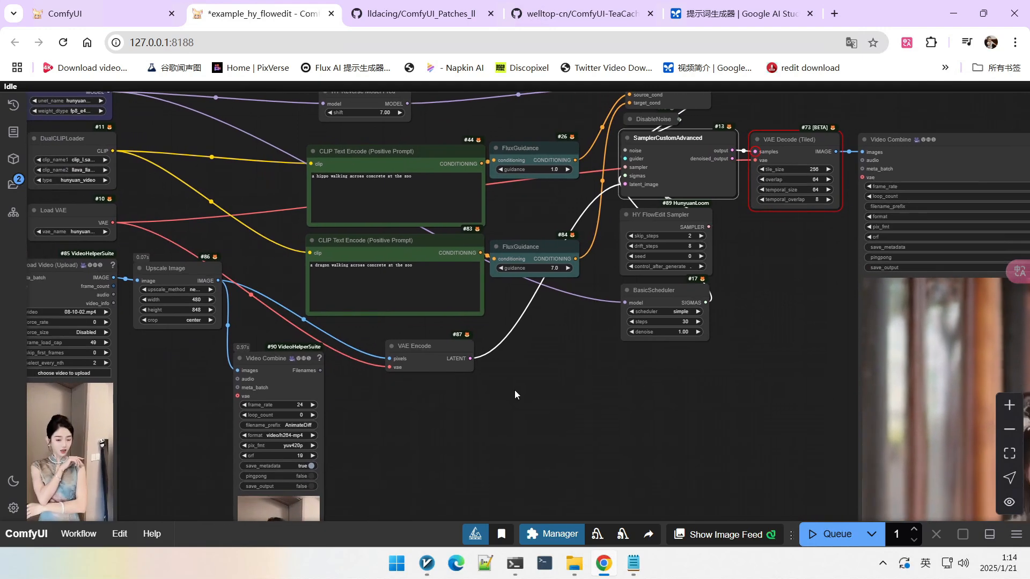
Step: Set the Load Video node's frame_load_cap to 25
{"action": "scroll", "coordinate": [113, 307], "scroll_direction": "up", "scroll_amount": 4}
{"action": "scroll", "coordinate": [113, 306], "scroll_direction": "up", "scroll_amount": 1}
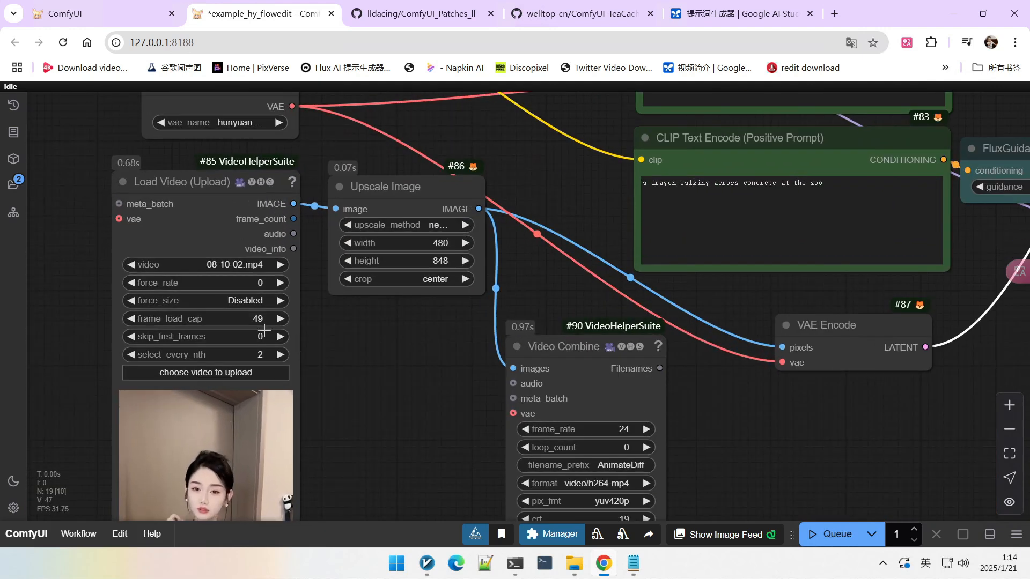
{"action": "left_click", "coordinate": [210, 316]}
{"action": "type", "text": "2"}
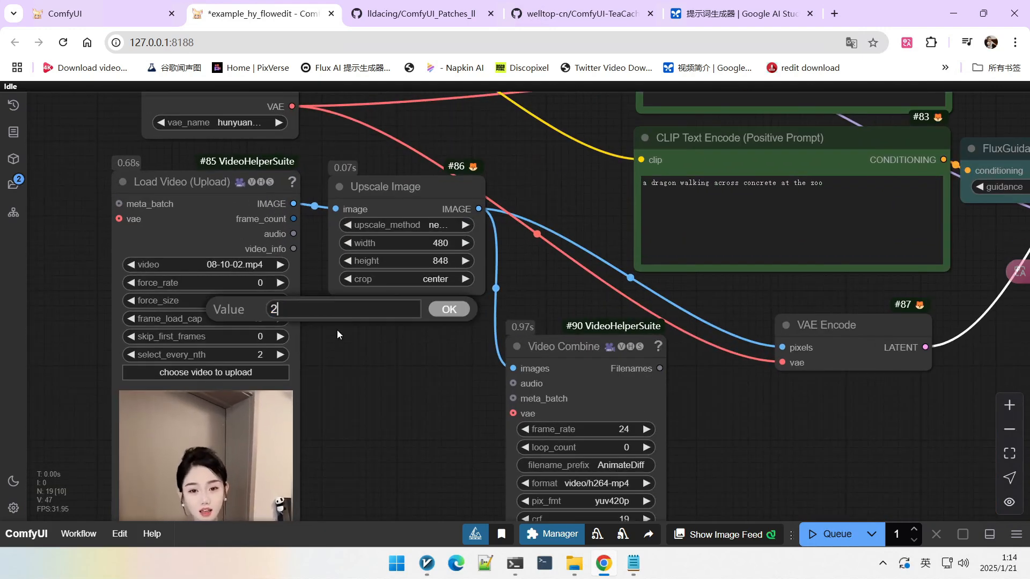
{"action": "type", "text": "5"}
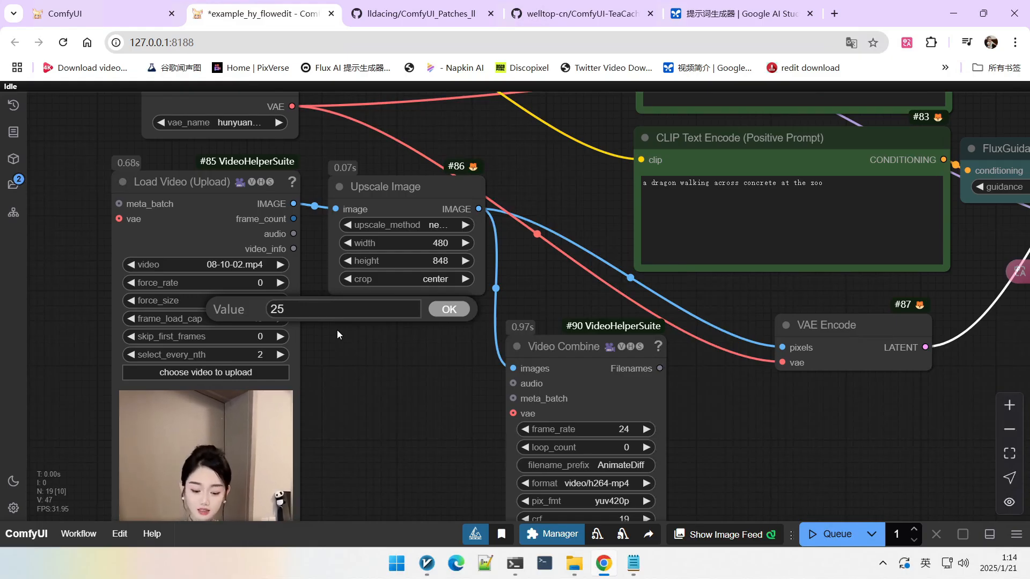
{"action": "key", "text": "Return"}
Step: Tidy the layout by nudging the CLIP Text Encode and FluxGuidance nodes into alignment
{"action": "scroll", "coordinate": [337, 330], "scroll_direction": "down", "scroll_amount": 4}
{"action": "left_click_drag", "start_coordinate": [500, 379], "coordinate": [469, 392]}
{"action": "left_click_drag", "start_coordinate": [661, 343], "coordinate": [647, 381]}
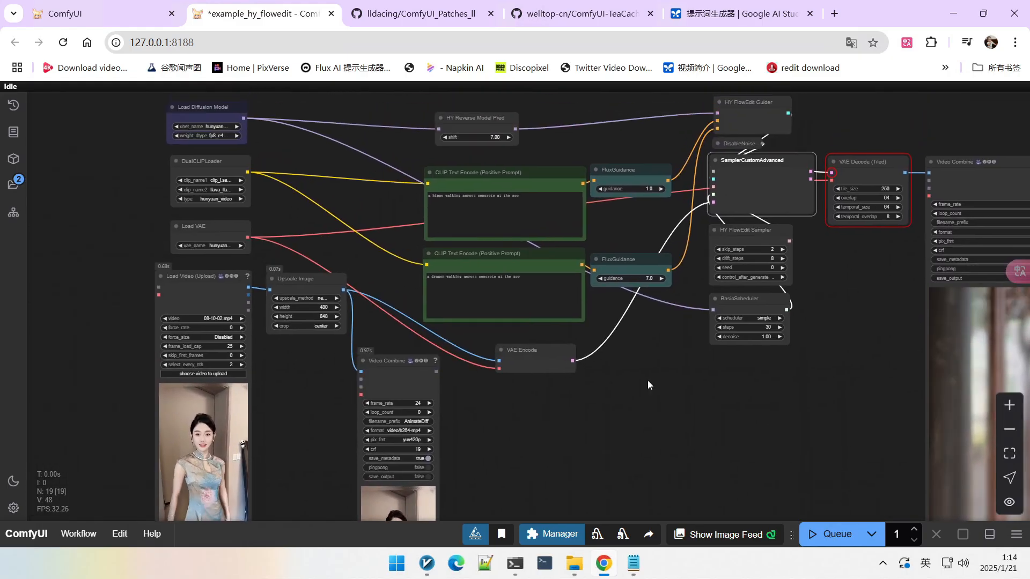
{"action": "scroll", "coordinate": [357, 200], "scroll_direction": "up", "scroll_amount": 6}
{"action": "left_click_drag", "start_coordinate": [409, 217], "coordinate": [281, 210]}
{"action": "scroll", "coordinate": [281, 210], "scroll_direction": "down", "scroll_amount": 2}
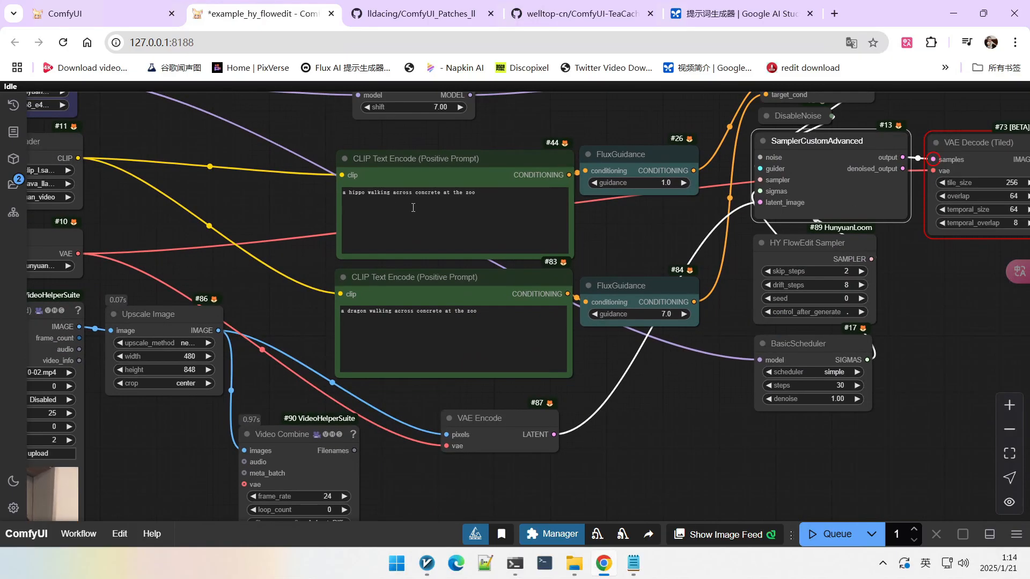
{"action": "left_click", "coordinate": [497, 271]}
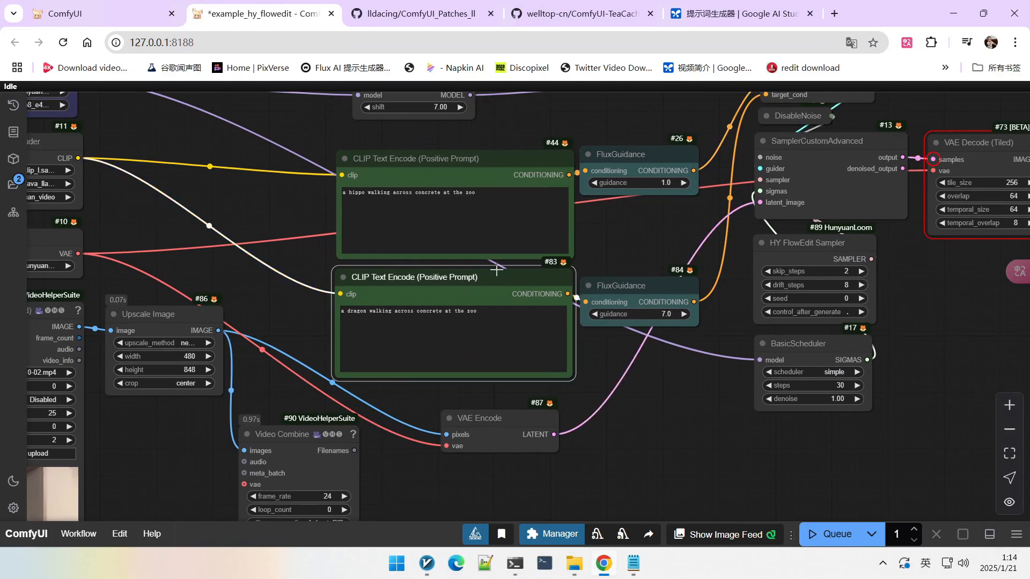
{"action": "scroll", "coordinate": [319, 302], "scroll_direction": "up", "scroll_amount": 3}
{"action": "left_click_drag", "start_coordinate": [319, 311], "coordinate": [355, 373]}
{"action": "left_click", "coordinate": [495, 171]}
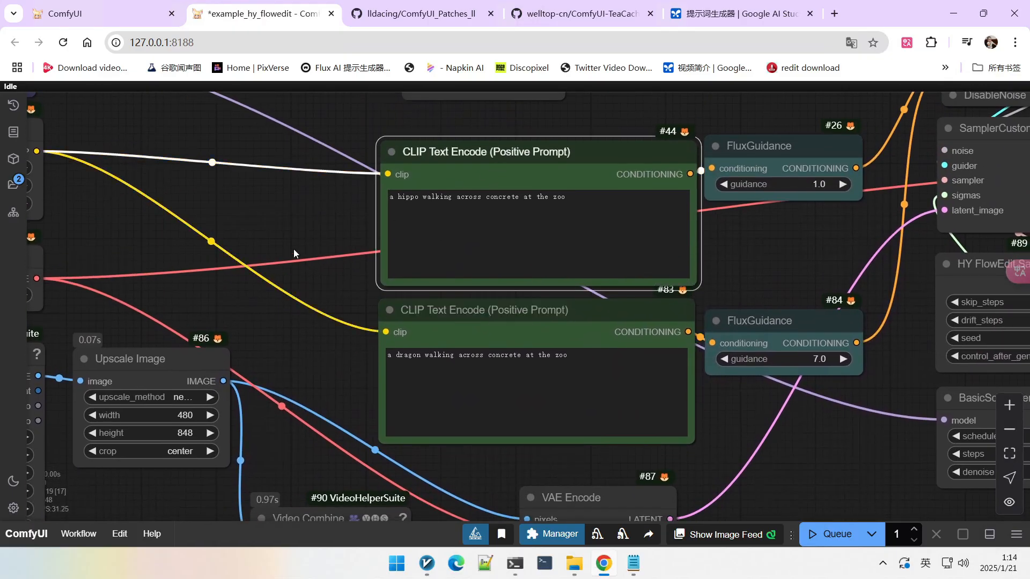
{"action": "scroll", "coordinate": [294, 249], "scroll_direction": "down", "scroll_amount": 3}
{"action": "left_click_drag", "start_coordinate": [677, 252], "coordinate": [644, 217]}
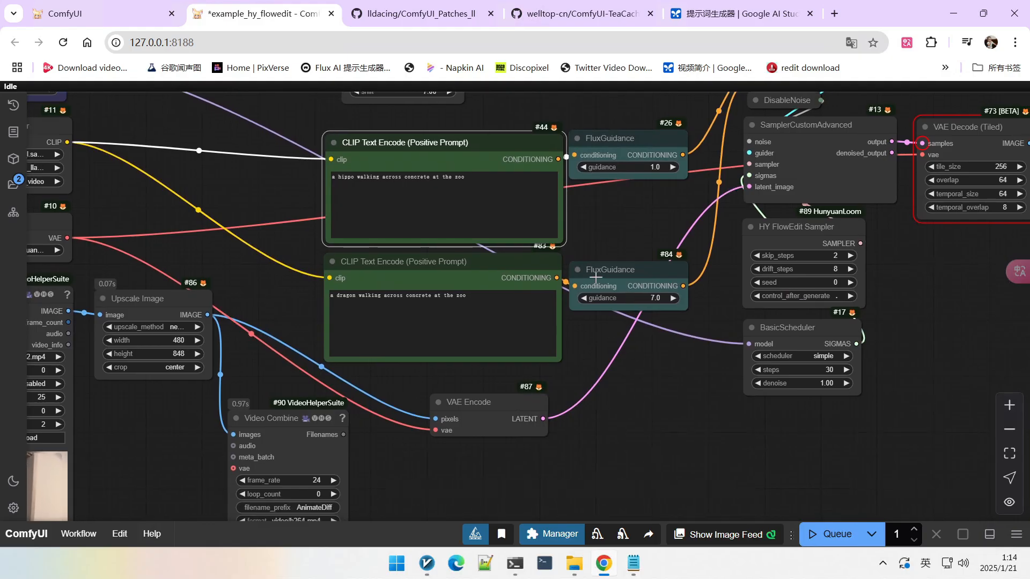
{"action": "mouse_move", "coordinate": [598, 278]}
{"action": "left_mouse_down"}
{"action": "mouse_move", "coordinate": [638, 268]}
{"action": "mouse_move", "coordinate": [610, 273]}
{"action": "left_mouse_up"}
{"action": "left_click_drag", "start_coordinate": [506, 152], "coordinate": [467, 143]}
{"action": "left_click_drag", "start_coordinate": [675, 154], "coordinate": [684, 153]}
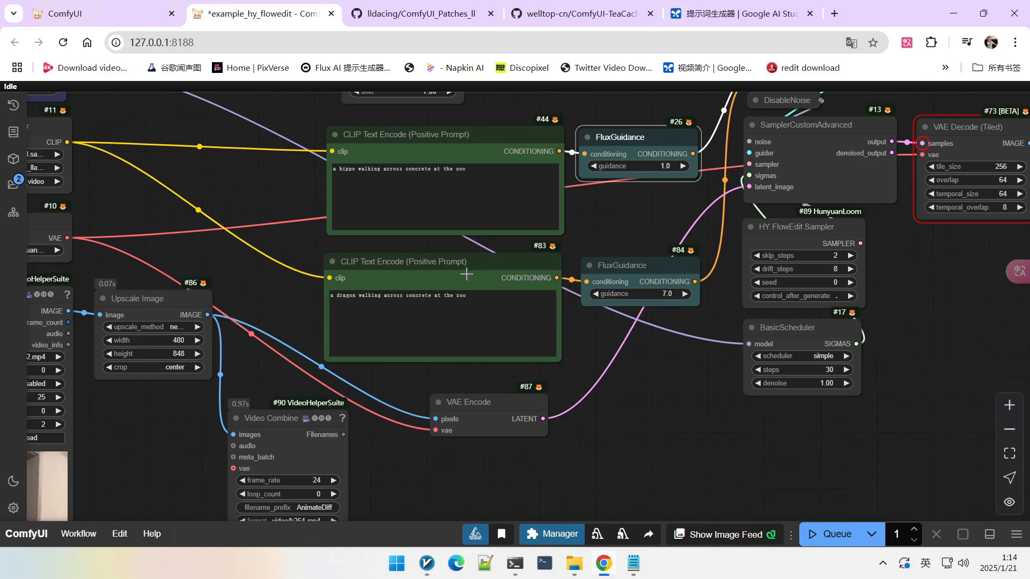
{"action": "left_click_drag", "start_coordinate": [623, 244], "coordinate": [626, 261]}
Step: Replace the source prompt text in the upper CLIP Text Encode node with "a girl is dancing"
{"action": "left_click", "coordinate": [470, 193]}
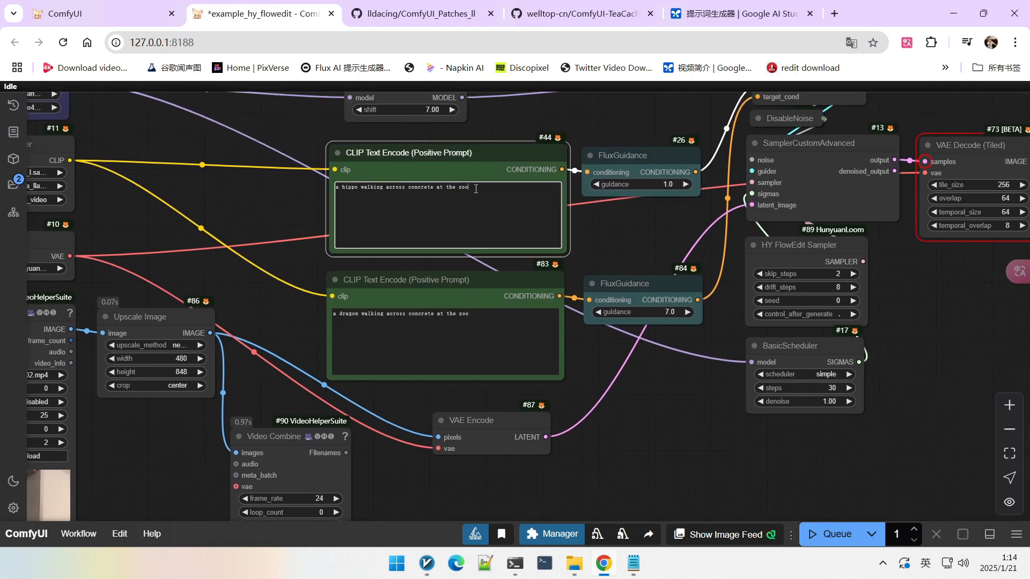
{"action": "key", "text": "ctrl+a"}
{"action": "type", "text": "a "}
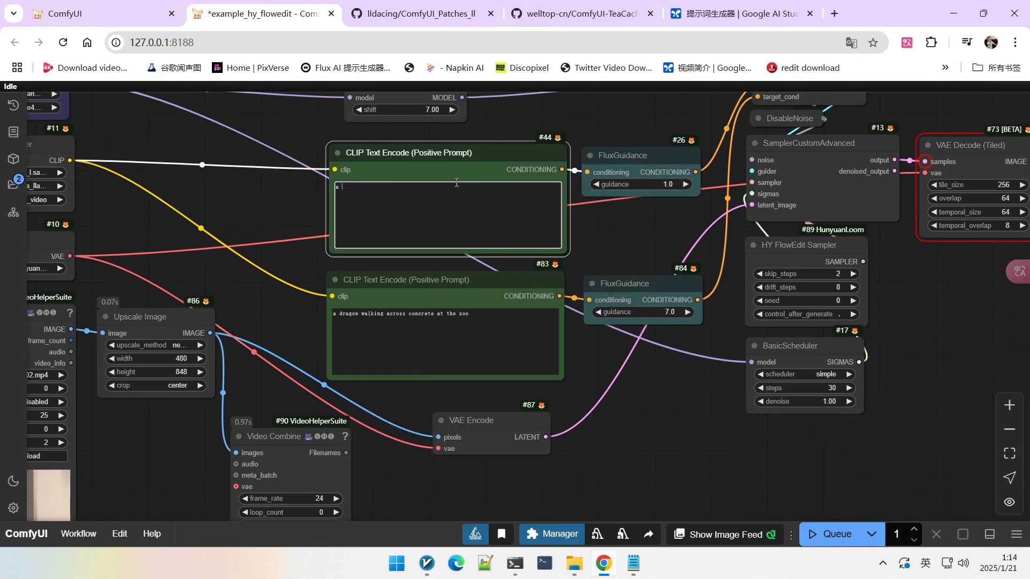
{"action": "type", "text": "girl is "}
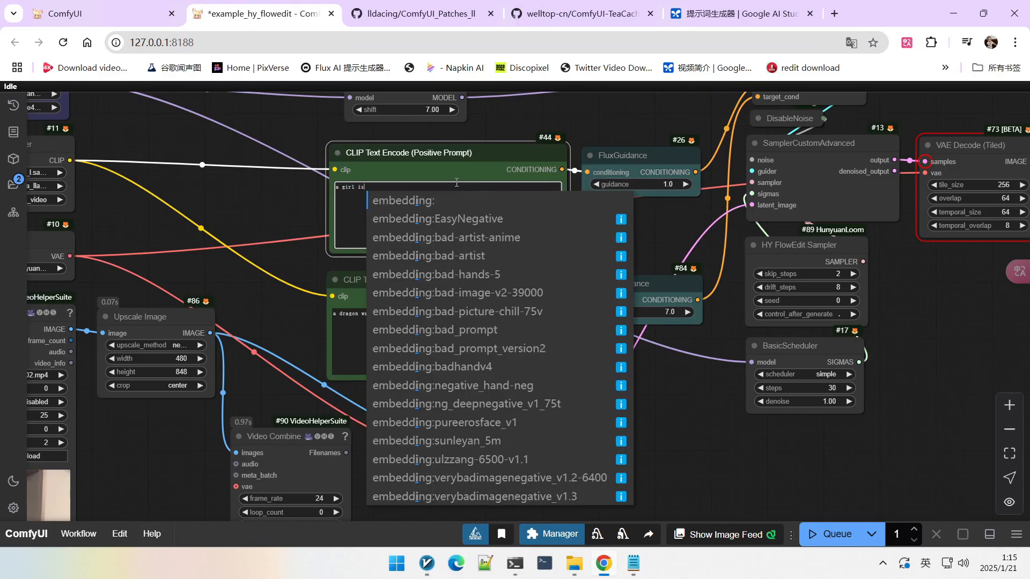
{"action": "type", "text": "danc"}
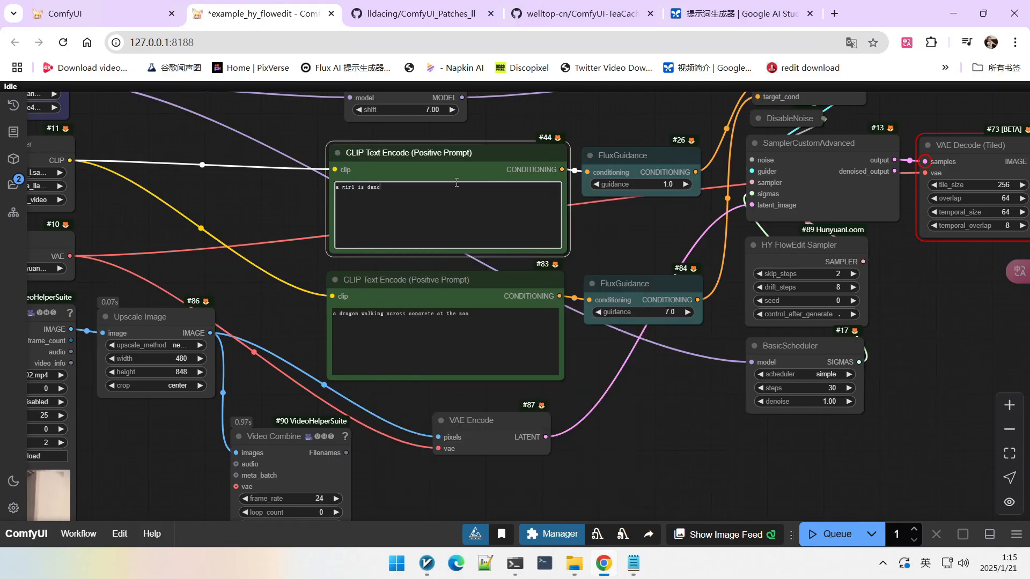
{"action": "type", "text": "ing"}
{"action": "scroll", "coordinate": [268, 303], "scroll_direction": "up", "scroll_amount": 5}
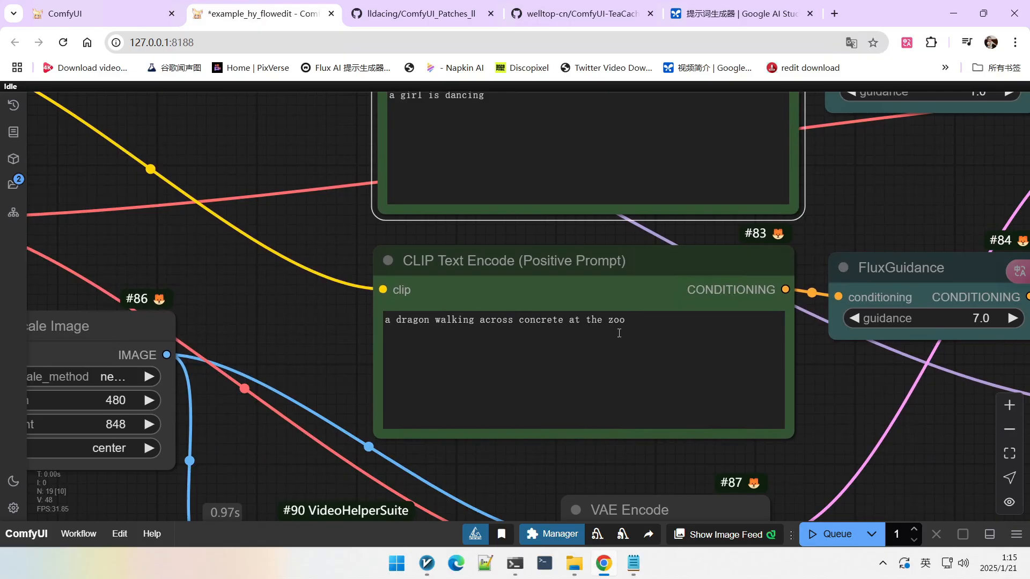
Step: Replace the target prompt text in the lower CLIP Text Encode node with "a hangu-girl is dancing"
{"action": "left_click_drag", "start_coordinate": [618, 333], "coordinate": [340, 304]}
{"action": "scroll", "coordinate": [301, 292], "scroll_direction": "up", "scroll_amount": 2}
{"action": "scroll", "coordinate": [301, 292], "scroll_direction": "down", "scroll_amount": 4}
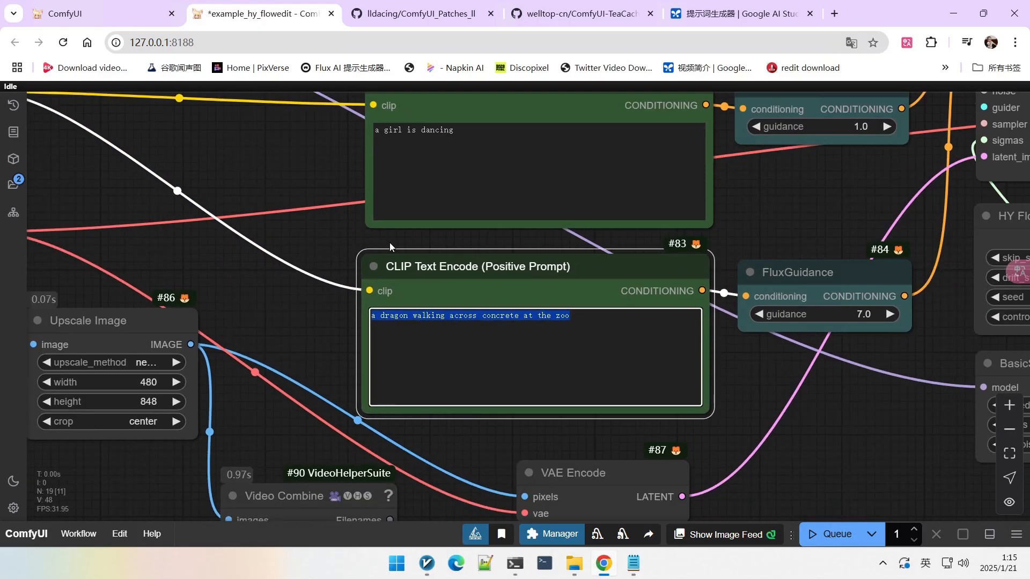
{"action": "type", "text": "a hangu"}
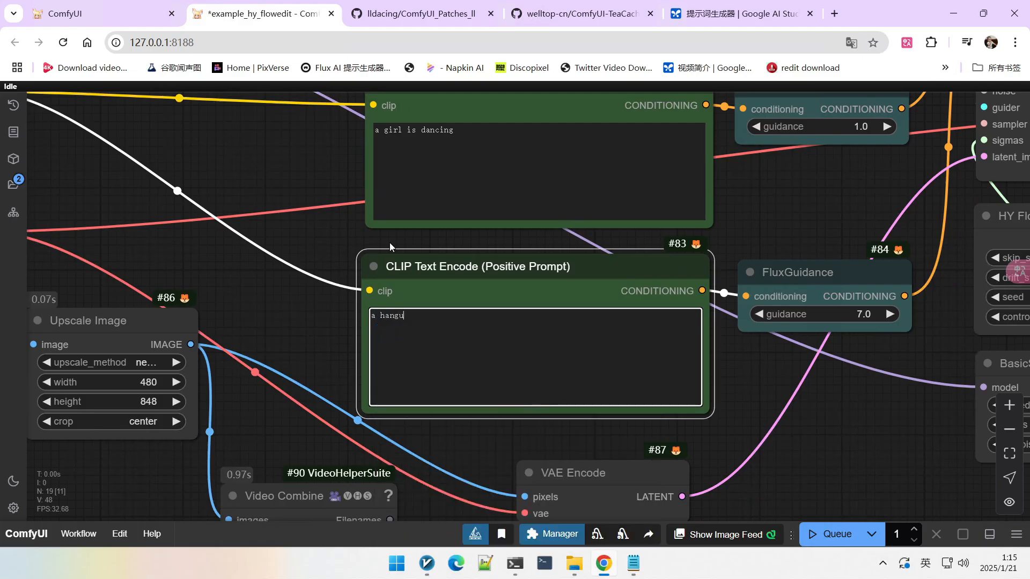
{"action": "type", "text": "-girl is dancing"}
{"action": "left_click", "coordinate": [259, 195]}
{"action": "scroll", "coordinate": [268, 236], "scroll_direction": "down", "scroll_amount": 1}
{"action": "scroll", "coordinate": [809, 406], "scroll_direction": "down", "scroll_amount": 4}
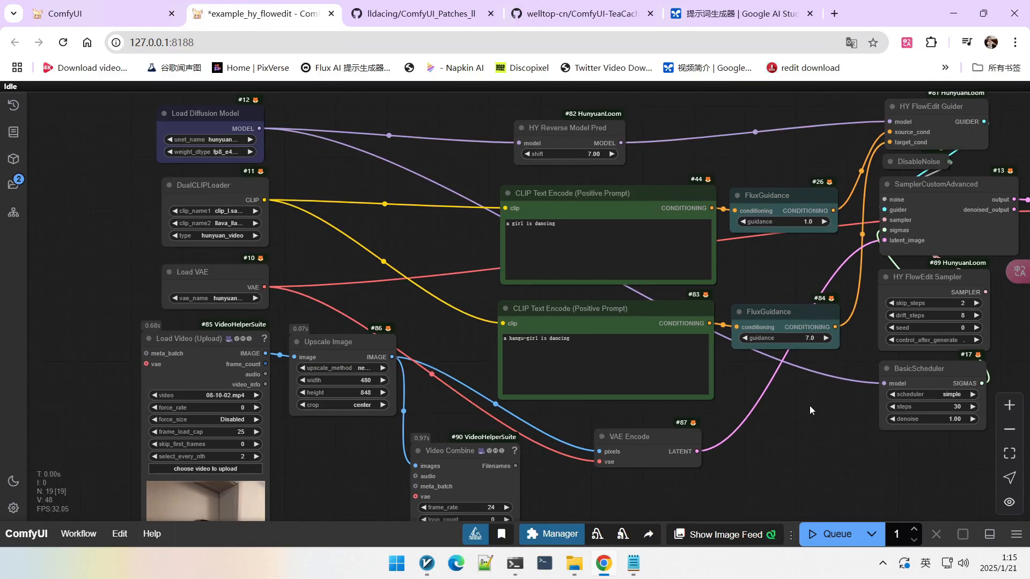
Step: Survey the workflow's nodes around the prompt encoders, guider and sampler
{"action": "left_click_drag", "start_coordinate": [809, 406], "coordinate": [678, 360]}
{"action": "scroll", "coordinate": [699, 373], "scroll_direction": "down", "scroll_amount": 2}
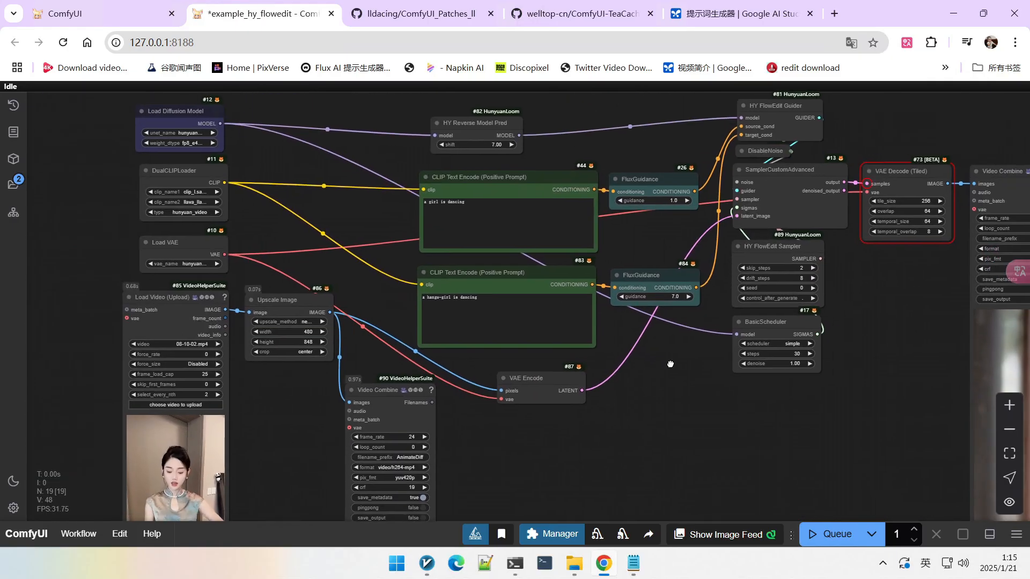
{"action": "scroll", "coordinate": [667, 326], "scroll_direction": "up", "scroll_amount": 3}
{"action": "scroll", "coordinate": [929, 279], "scroll_direction": "down", "scroll_amount": 4}
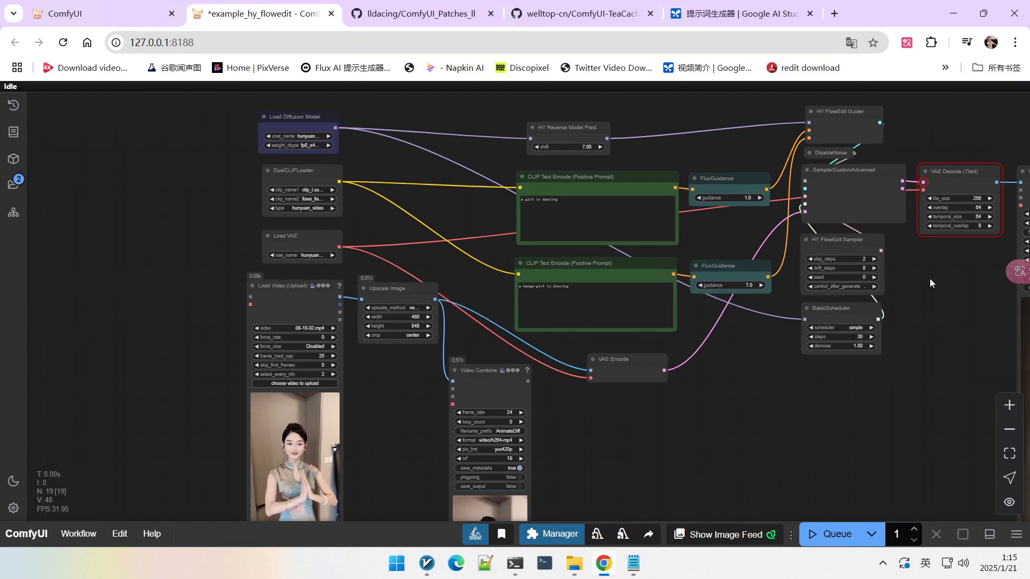
{"action": "left_click_drag", "start_coordinate": [929, 278], "coordinate": [884, 296]}
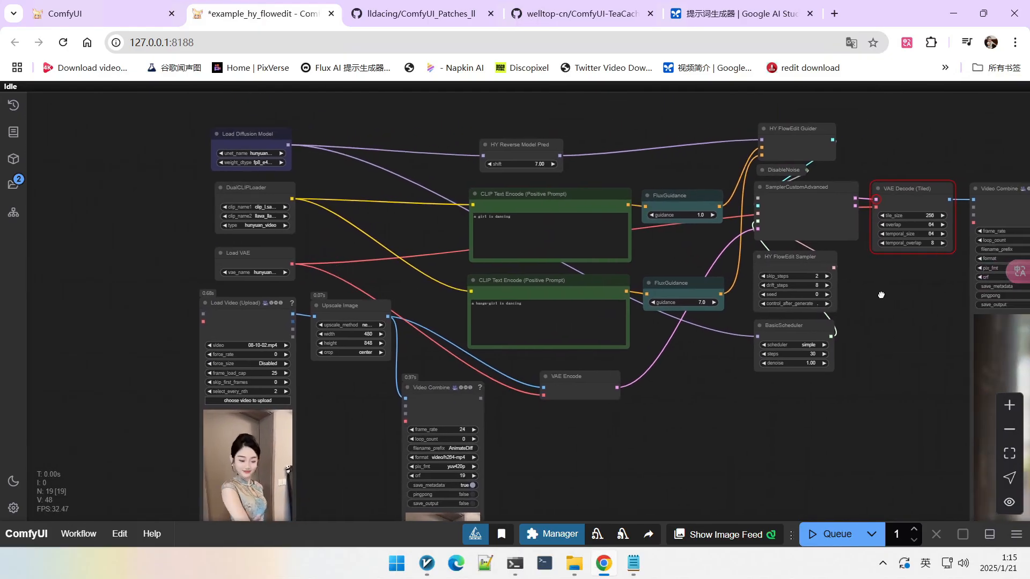
{"action": "scroll", "coordinate": [591, 160], "scroll_direction": "up", "scroll_amount": 4}
{"action": "left_click", "coordinate": [446, 141]}
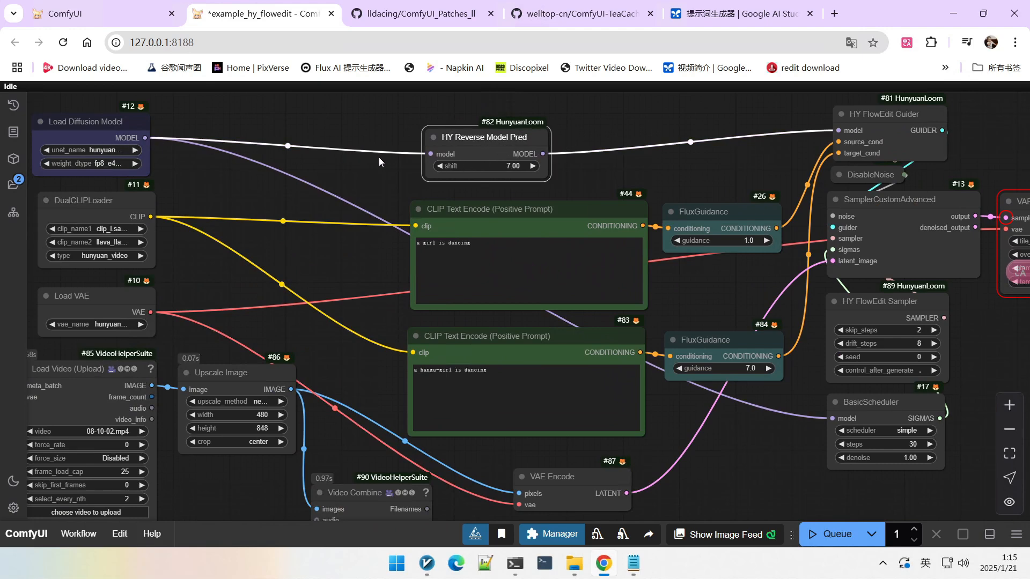
{"action": "scroll", "coordinate": [472, 147], "scroll_direction": "up", "scroll_amount": 3}
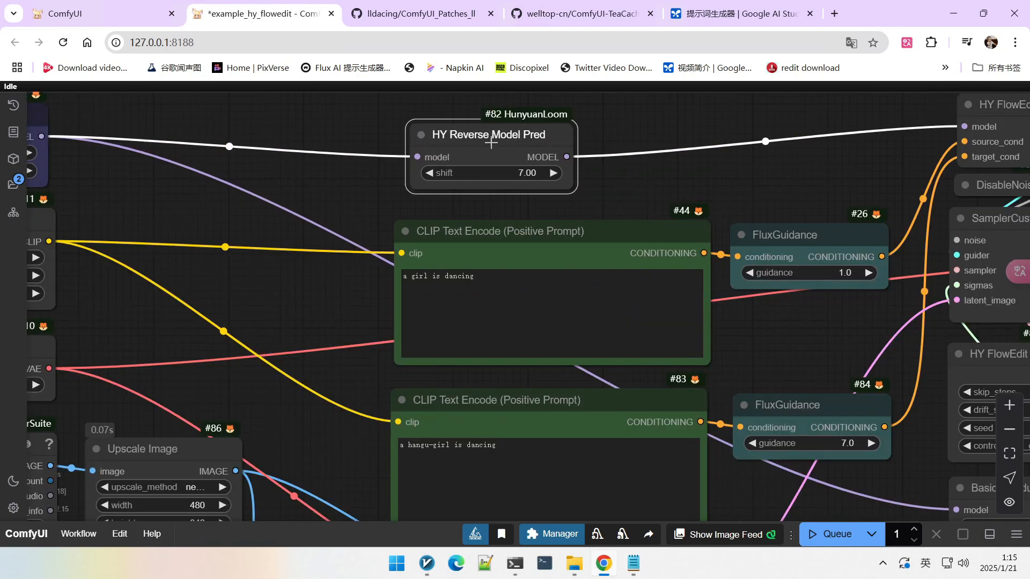
{"action": "scroll", "coordinate": [599, 140], "scroll_direction": "down", "scroll_amount": 5}
{"action": "scroll", "coordinate": [697, 429], "scroll_direction": "up", "scroll_amount": 5}
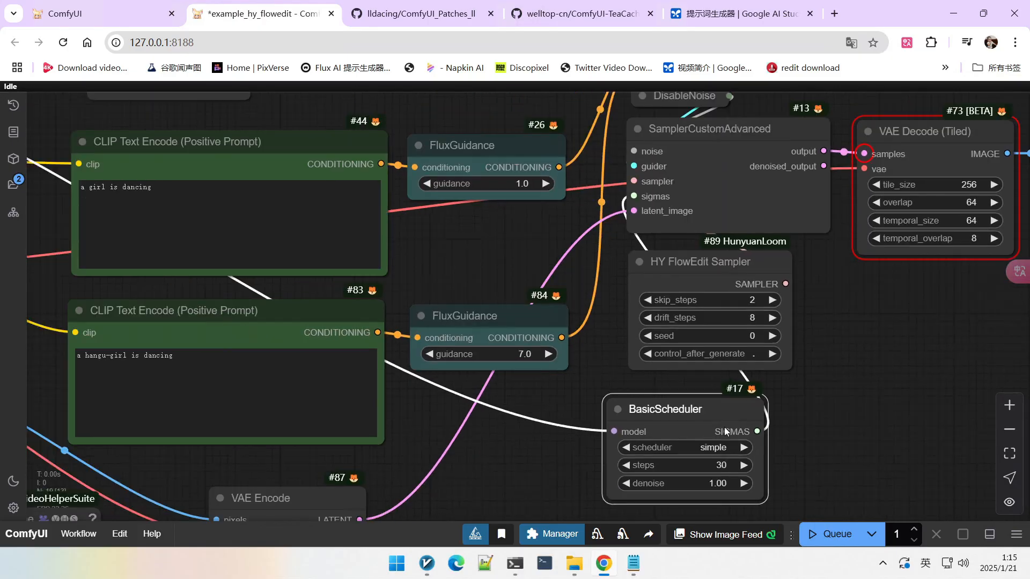
Step: Reposition the BasicScheduler and HY FlowEdit Sampler nodes to tidy the sampler area of the layout
{"action": "left_click", "coordinate": [705, 411]}
{"action": "left_click_drag", "start_coordinate": [704, 412], "coordinate": [757, 399]}
{"action": "scroll", "coordinate": [781, 399], "scroll_direction": "up", "scroll_amount": 2}
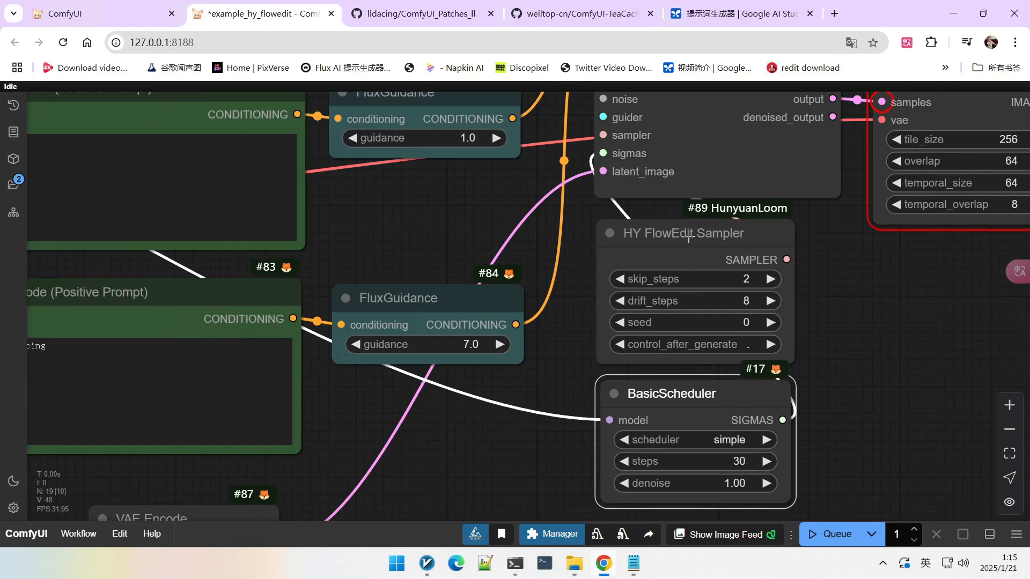
{"action": "left_click_drag", "start_coordinate": [688, 237], "coordinate": [665, 236]}
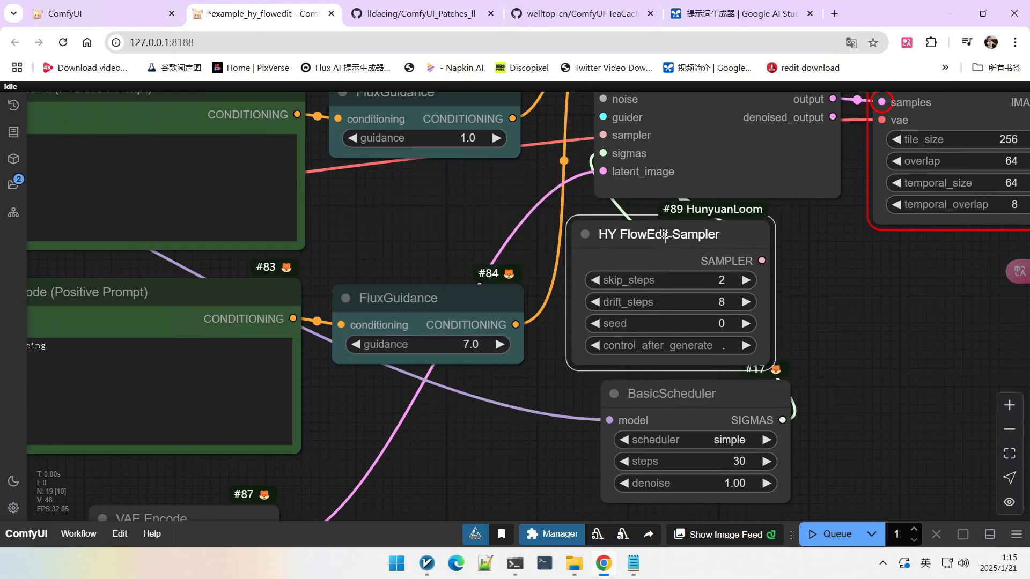
{"action": "scroll", "coordinate": [836, 289], "scroll_direction": "up", "scroll_amount": 3}
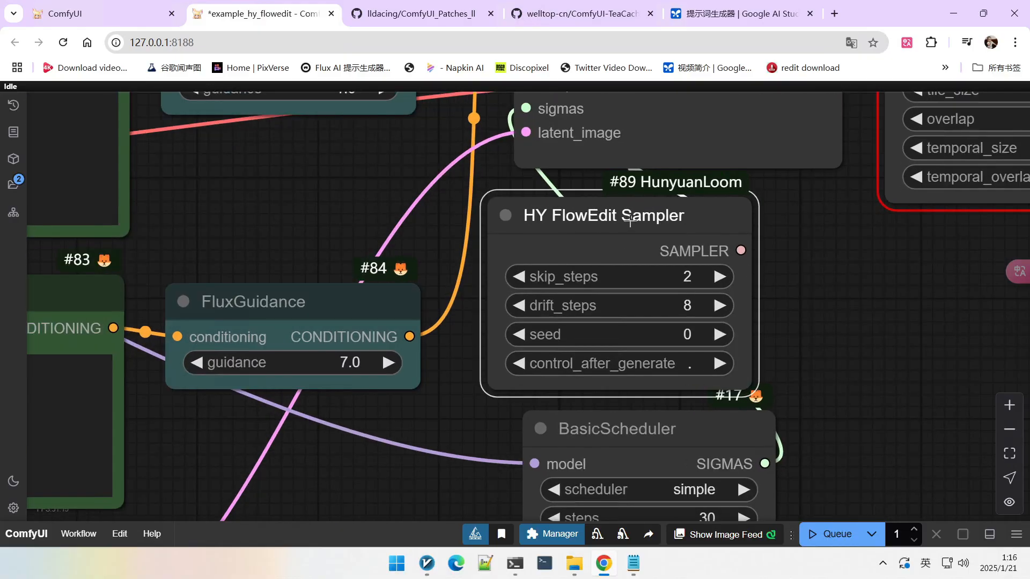
{"action": "scroll", "coordinate": [722, 229], "scroll_direction": "down", "scroll_amount": 1}
{"action": "left_click_drag", "start_coordinate": [809, 266], "coordinate": [798, 289]}
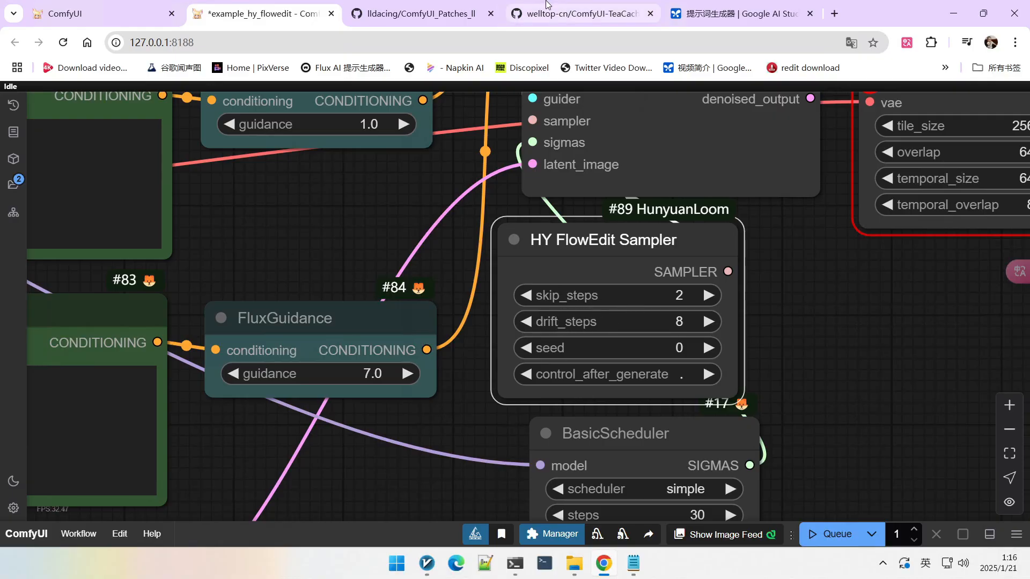
Step: Switch to the HunyuanLoom GitHub README and read its Settings Overview on skip, diff and drift steps
{"action": "mouse_move", "coordinate": [539, 13]}
{"action": "left_click", "coordinate": [489, 12]}
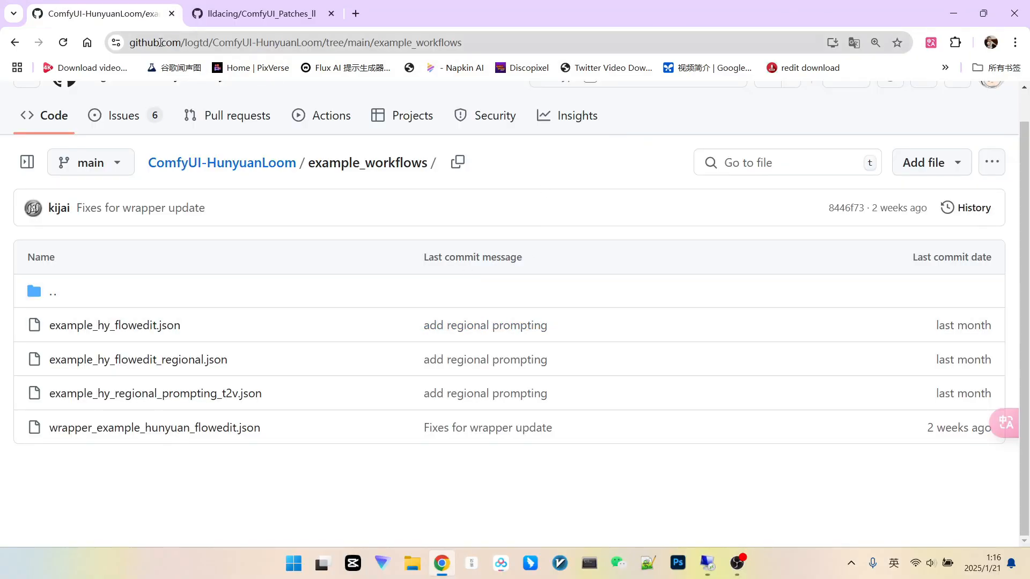
{"action": "key", "text": "alt+Left"}
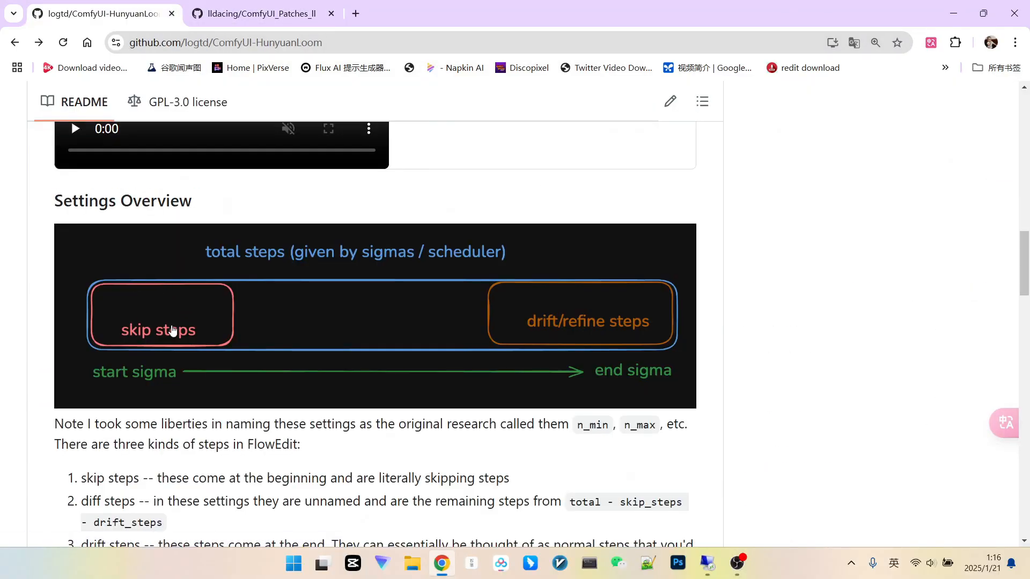
{"action": "scroll", "coordinate": [173, 331], "scroll_direction": "down", "scroll_amount": 2}
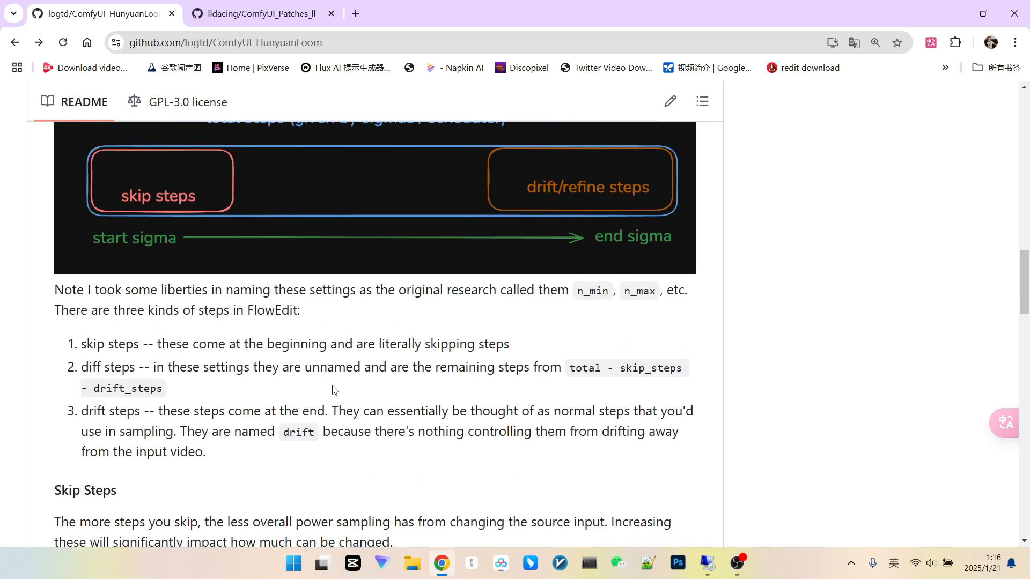
{"action": "left_click_drag", "start_coordinate": [119, 354], "coordinate": [144, 356]}
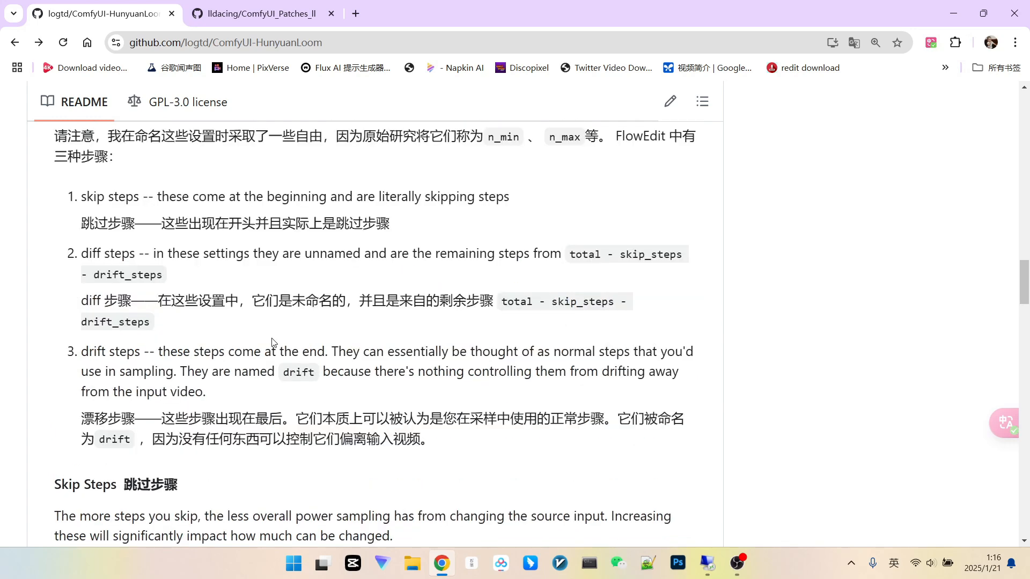
{"action": "scroll", "coordinate": [272, 342], "scroll_direction": "down", "scroll_amount": 1}
{"action": "scroll", "coordinate": [450, 292], "scroll_direction": "up", "scroll_amount": 5}
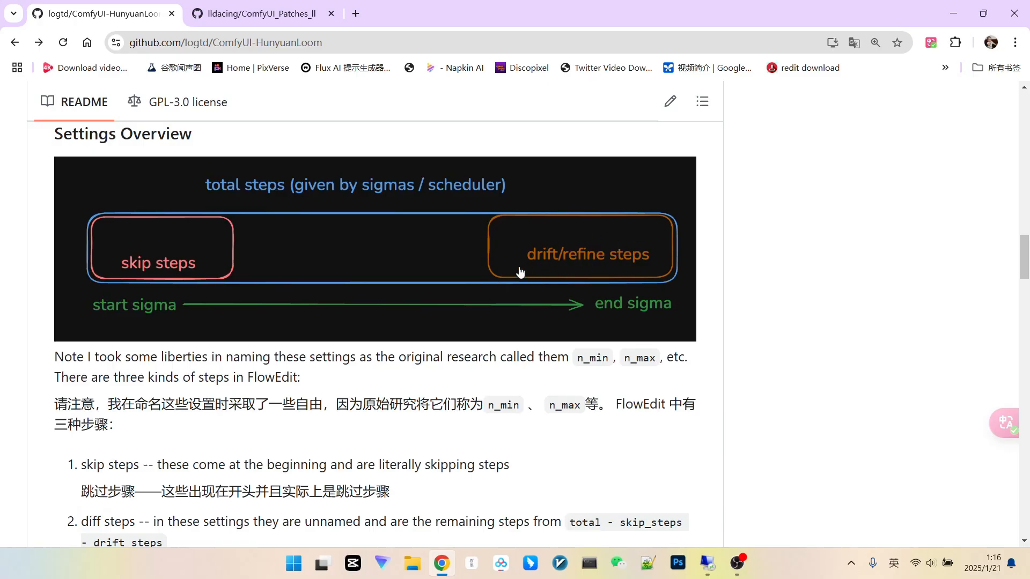
{"action": "scroll", "coordinate": [304, 268], "scroll_direction": "up", "scroll_amount": 1}
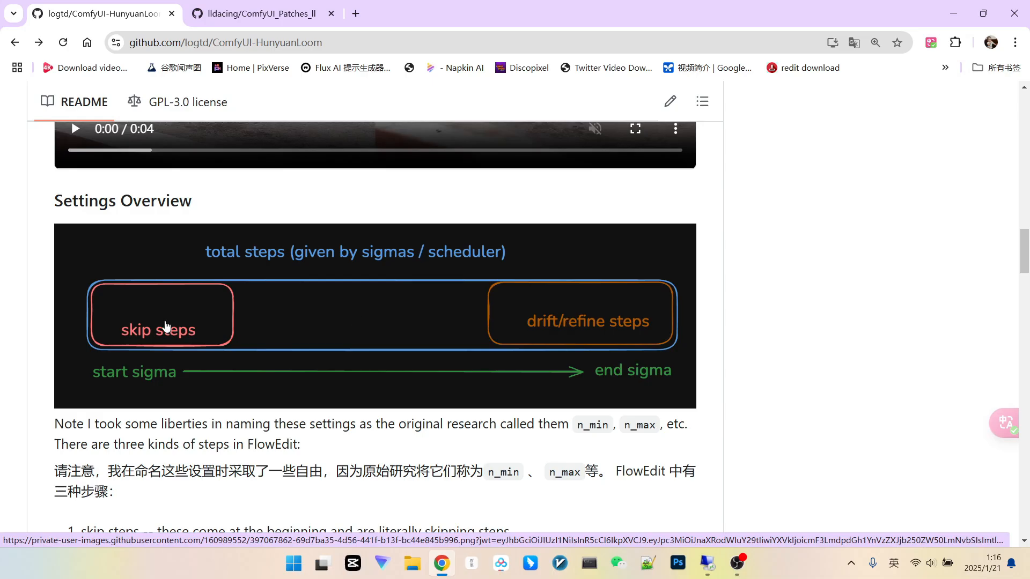
{"action": "scroll", "coordinate": [272, 311], "scroll_direction": "down", "scroll_amount": 2}
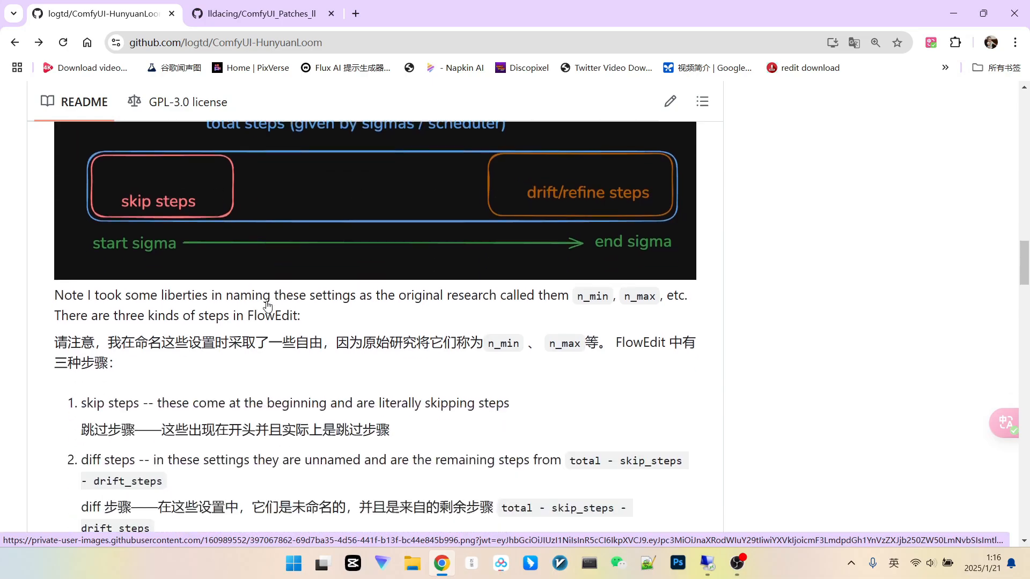
{"action": "scroll", "coordinate": [239, 261], "scroll_direction": "up", "scroll_amount": 1}
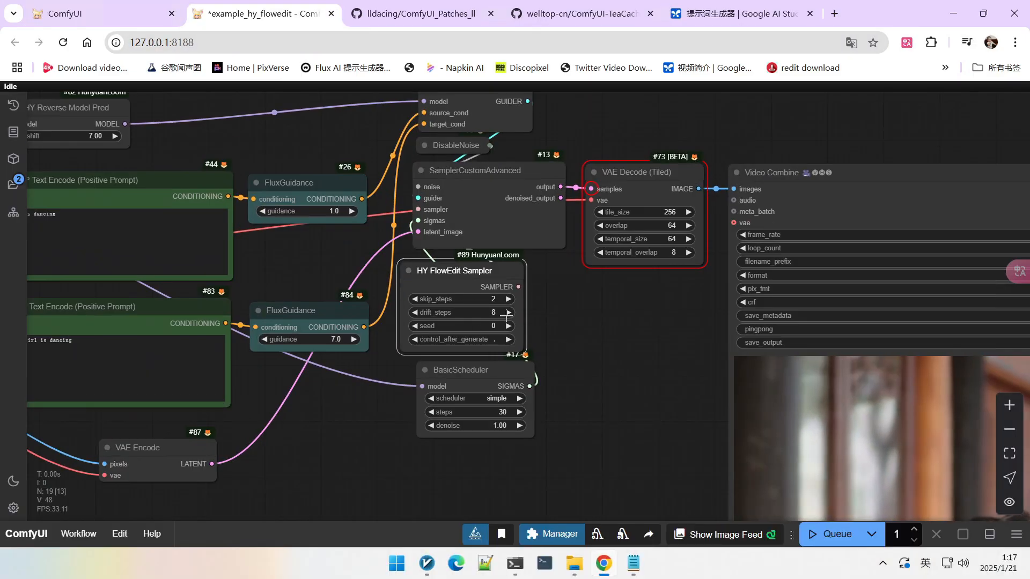
{"action": "scroll", "coordinate": [564, 383], "scroll_direction": "up", "scroll_amount": 2}
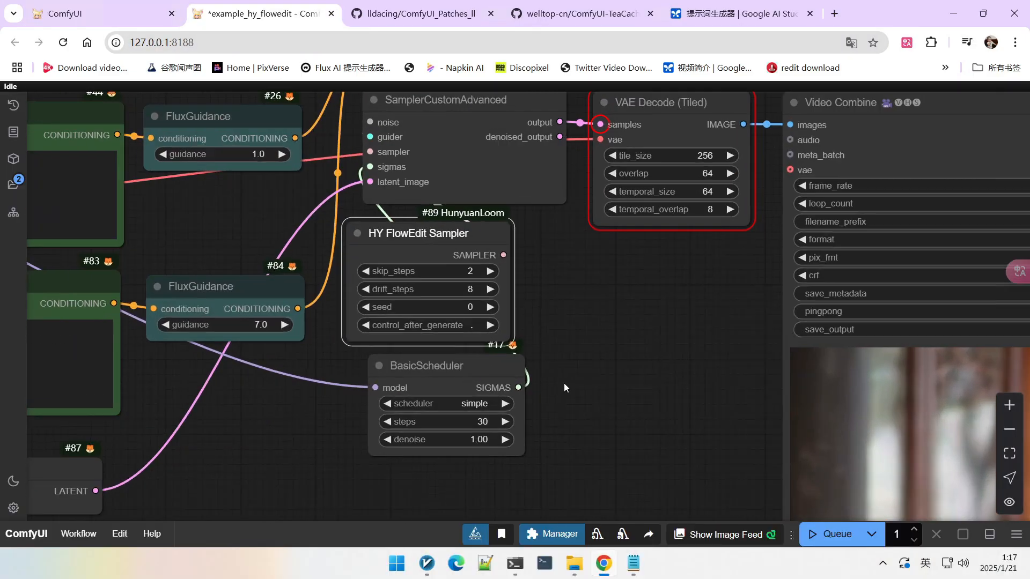
Step: Open the HY FlowEdit Sampler's skip_steps value for editing
{"action": "scroll", "coordinate": [564, 383], "scroll_direction": "up", "scroll_amount": 1}
{"action": "left_click", "coordinate": [471, 271]}
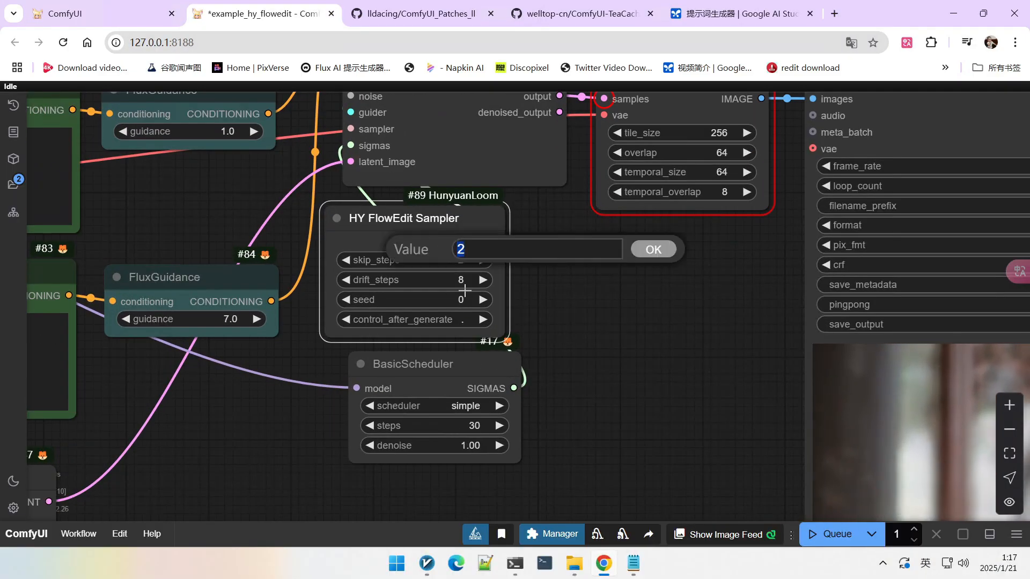
{"action": "scroll", "coordinate": [582, 345], "scroll_direction": "down", "scroll_amount": 3}
{"action": "left_click_drag", "start_coordinate": [584, 352], "coordinate": [588, 282]}
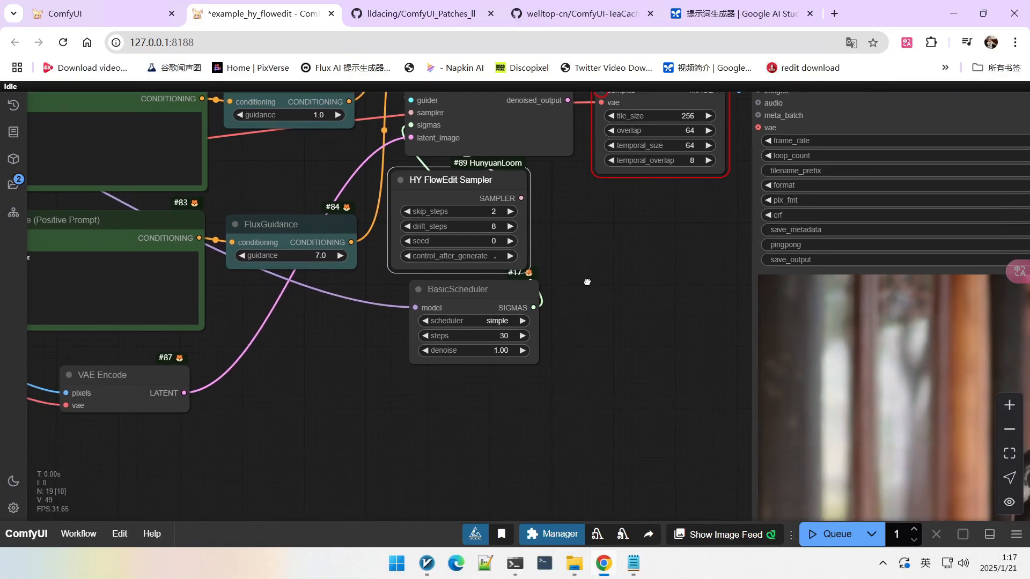
Step: Examine the output video preview in the final Video Combine node
{"action": "left_click_drag", "start_coordinate": [494, 288], "coordinate": [472, 294]}
{"action": "scroll", "coordinate": [551, 275], "scroll_direction": "down", "scroll_amount": 5}
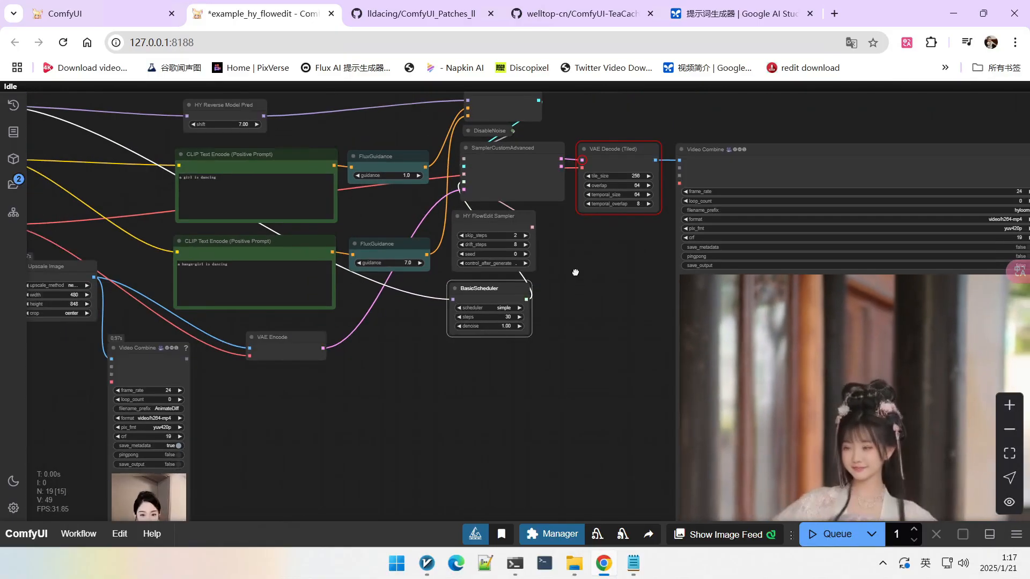
{"action": "scroll", "coordinate": [575, 272], "scroll_direction": "down", "scroll_amount": 4}
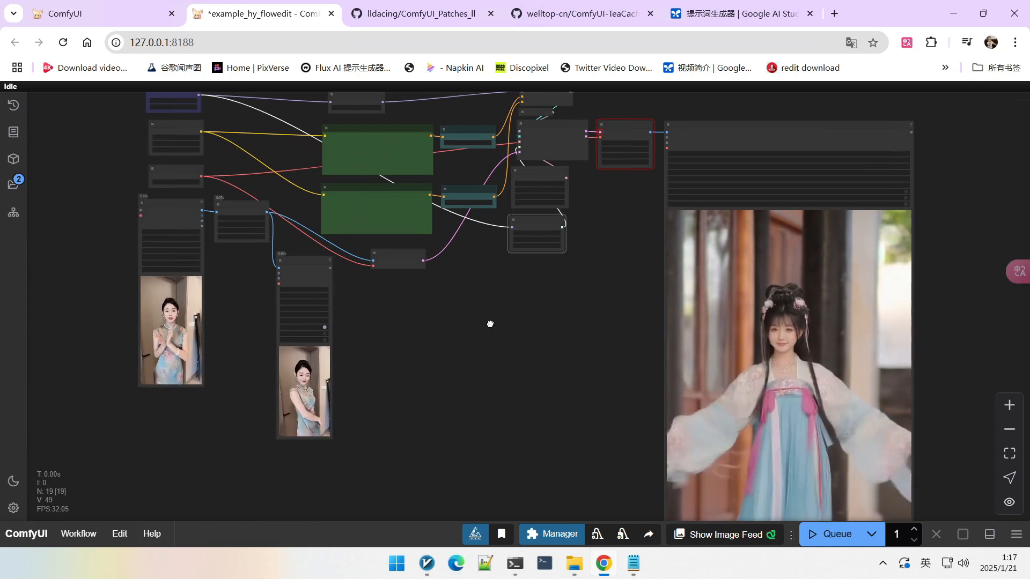
{"action": "left_click_drag", "start_coordinate": [490, 324], "coordinate": [451, 355]}
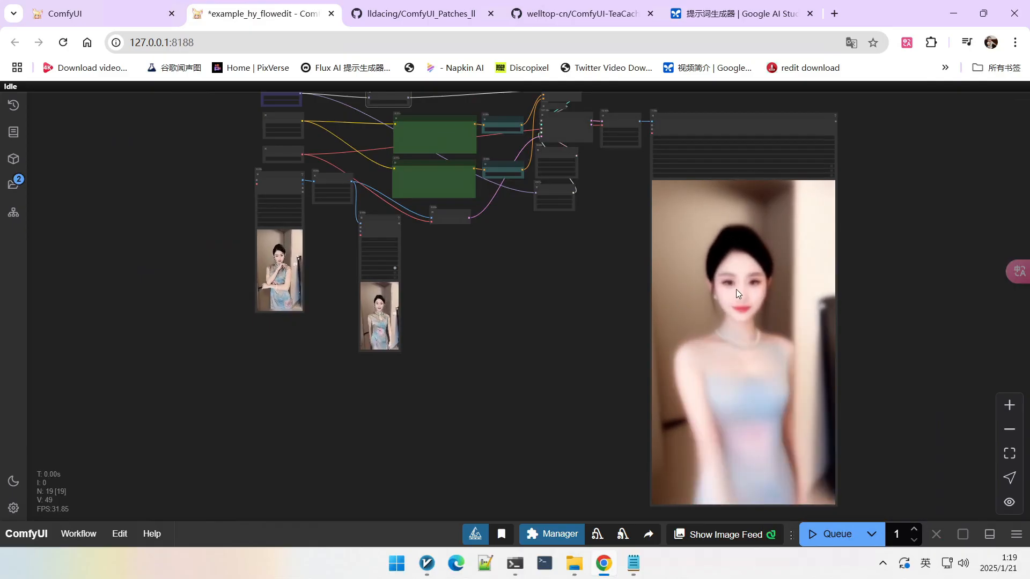
{"action": "scroll", "coordinate": [533, 267], "scroll_direction": "up", "scroll_amount": 6}
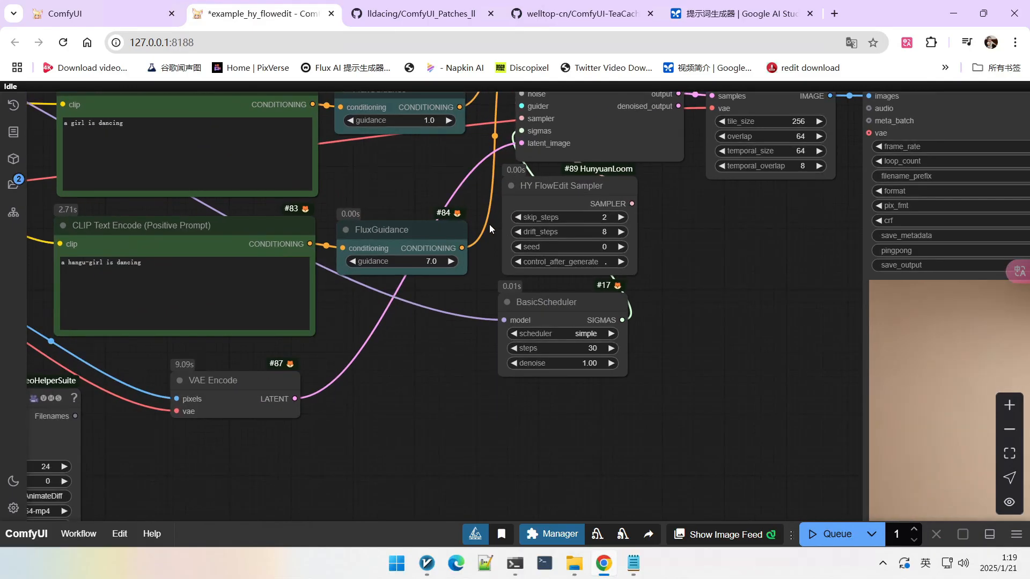
{"action": "scroll", "coordinate": [490, 229], "scroll_direction": "up", "scroll_amount": 1}
{"action": "scroll", "coordinate": [662, 267], "scroll_direction": "down", "scroll_amount": 10}
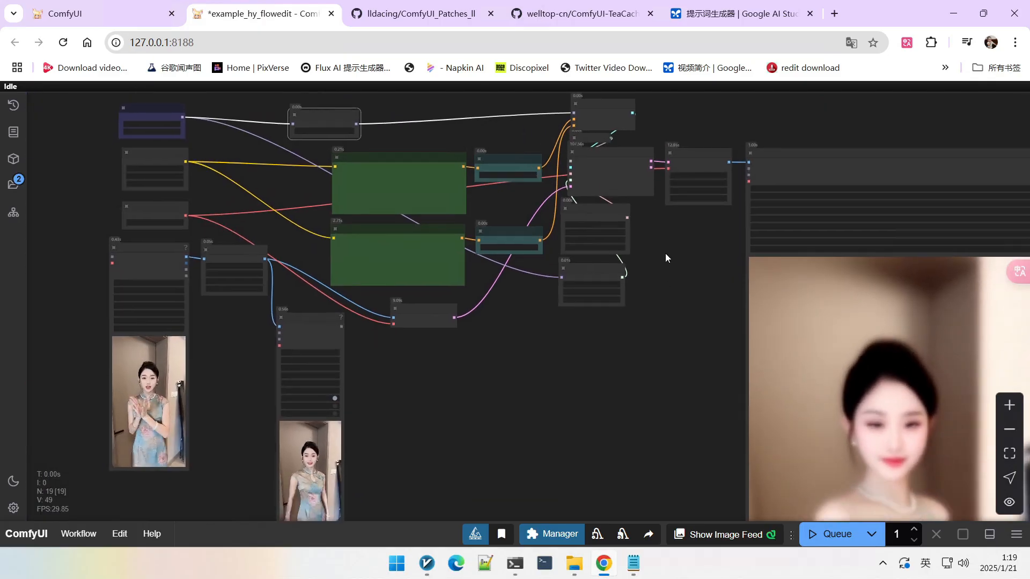
{"action": "left_click_drag", "start_coordinate": [673, 248], "coordinate": [669, 278]}
Step: Queue the workflow to run with the VideoForwardOverrider and ApplyTeaCachePatch nodes in place
{"action": "scroll", "coordinate": [651, 268], "scroll_direction": "up", "scroll_amount": 2}
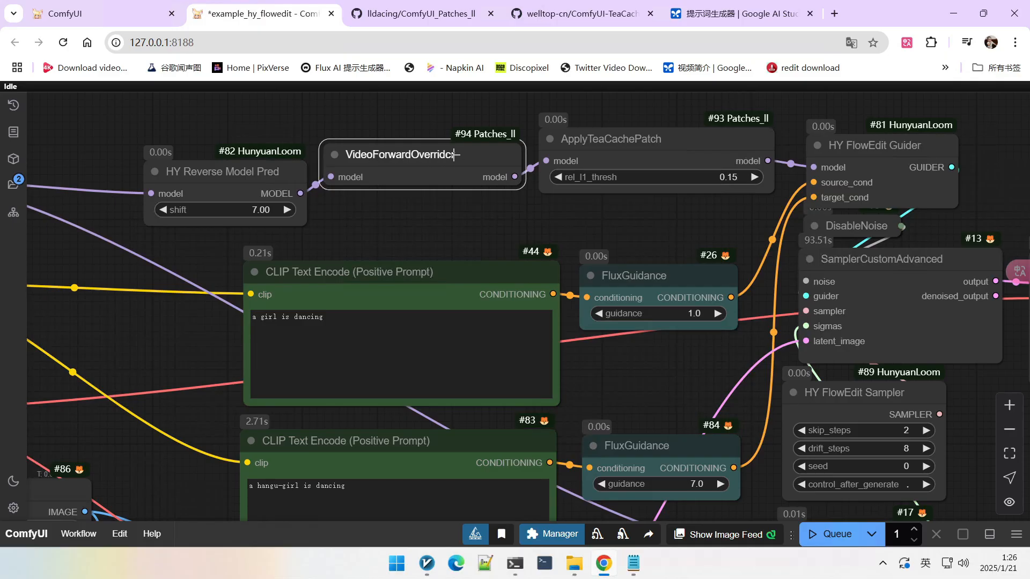
{"action": "left_click", "coordinate": [690, 157]}
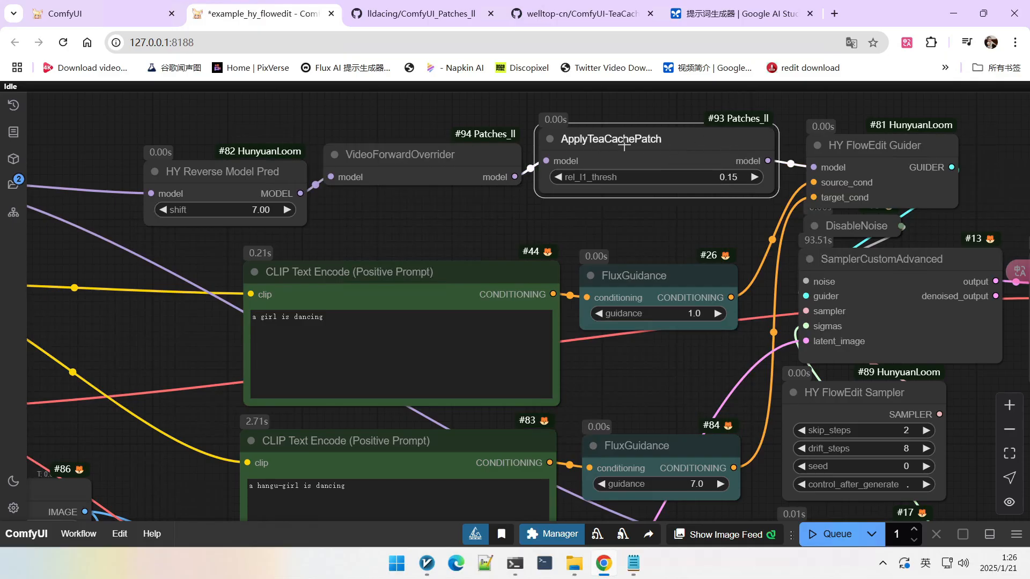
{"action": "scroll", "coordinate": [625, 145], "scroll_direction": "down", "scroll_amount": 1}
{"action": "scroll", "coordinate": [485, 202], "scroll_direction": "down", "scroll_amount": 4}
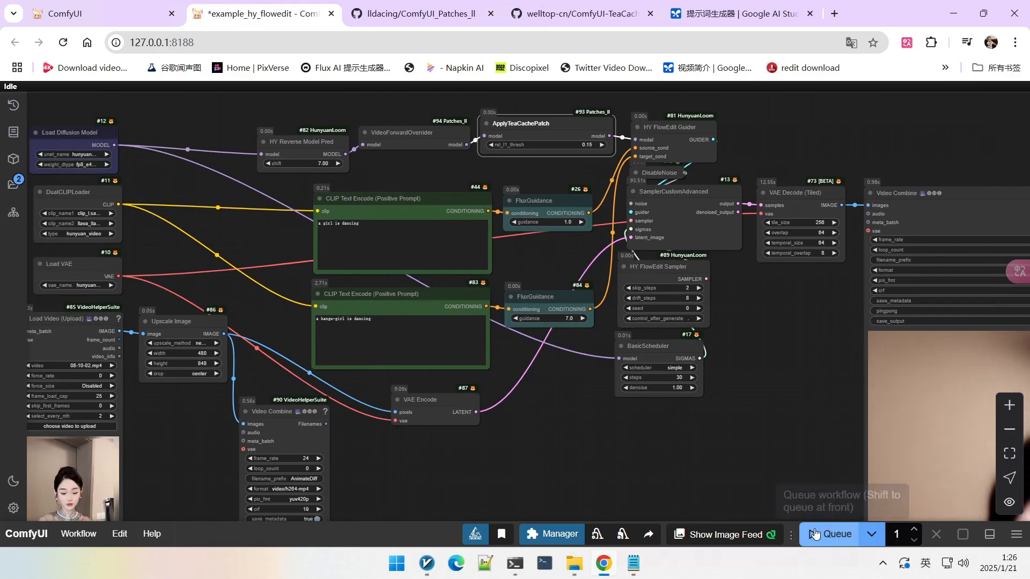
{"action": "left_click", "coordinate": [828, 535]}
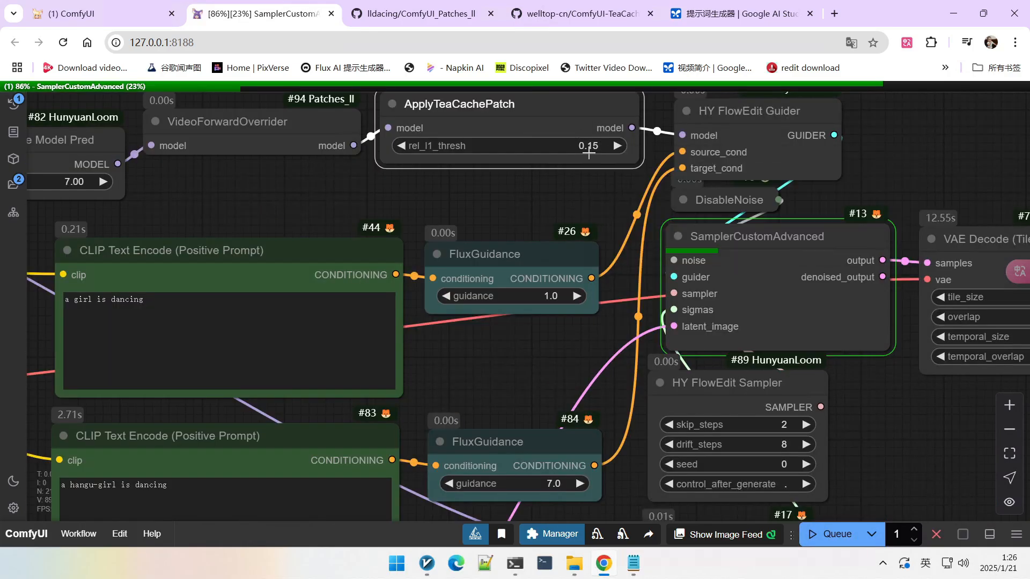
Step: Monitor the sampling run and review the generated results in the queue history panel
{"action": "scroll", "coordinate": [565, 170], "scroll_direction": "down", "scroll_amount": 3}
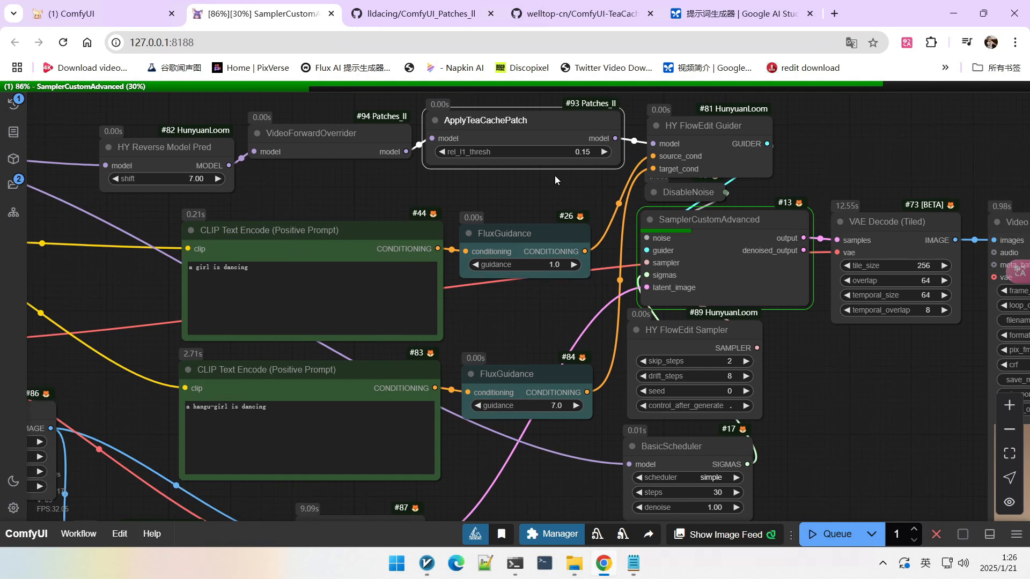
{"action": "scroll", "coordinate": [554, 176], "scroll_direction": "down", "scroll_amount": 1}
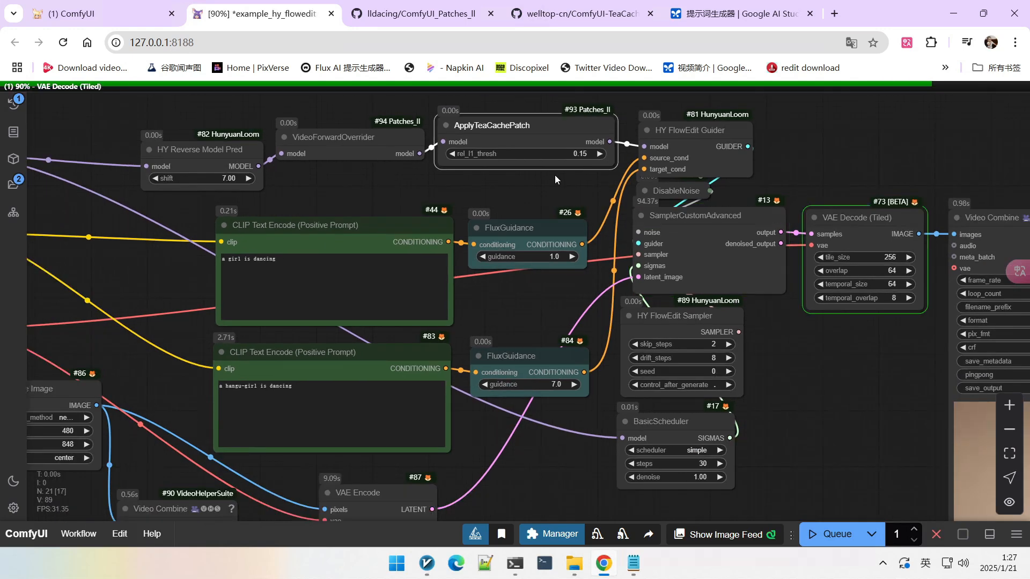
{"action": "scroll", "coordinate": [554, 175], "scroll_direction": "down", "scroll_amount": 1}
{"action": "scroll", "coordinate": [632, 293], "scroll_direction": "down", "scroll_amount": 6}
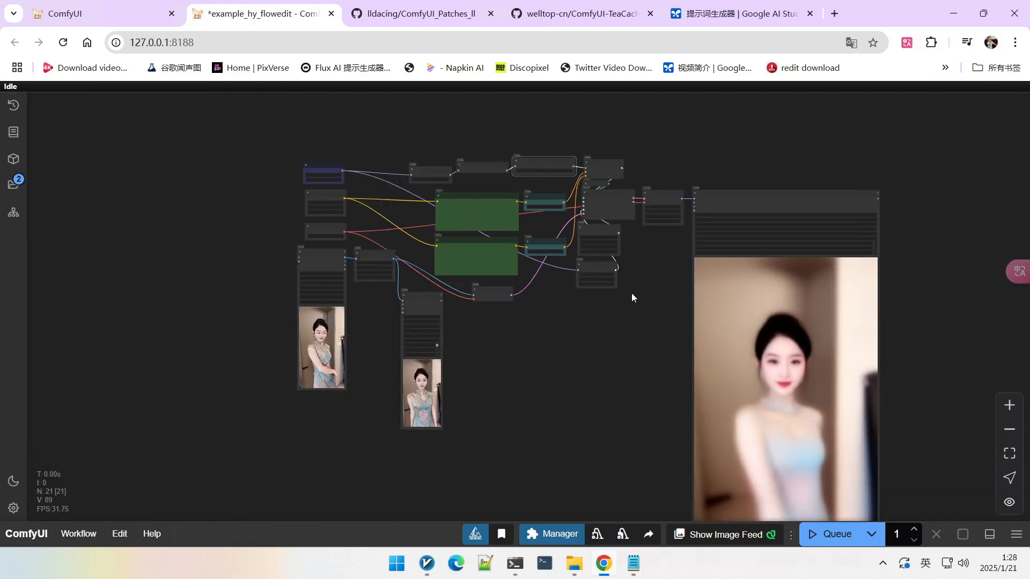
{"action": "scroll", "coordinate": [183, 158], "scroll_direction": "up", "scroll_amount": 2}
{"action": "left_click", "coordinate": [14, 105]}
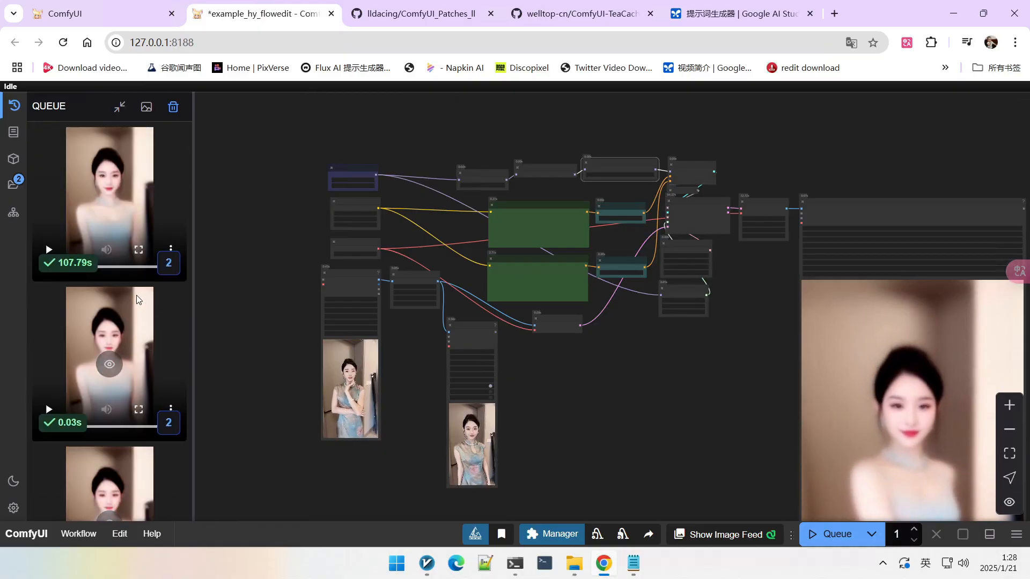
{"action": "key", "text": "q"}
{"action": "scroll", "coordinate": [532, 174], "scroll_direction": "up", "scroll_amount": 4}
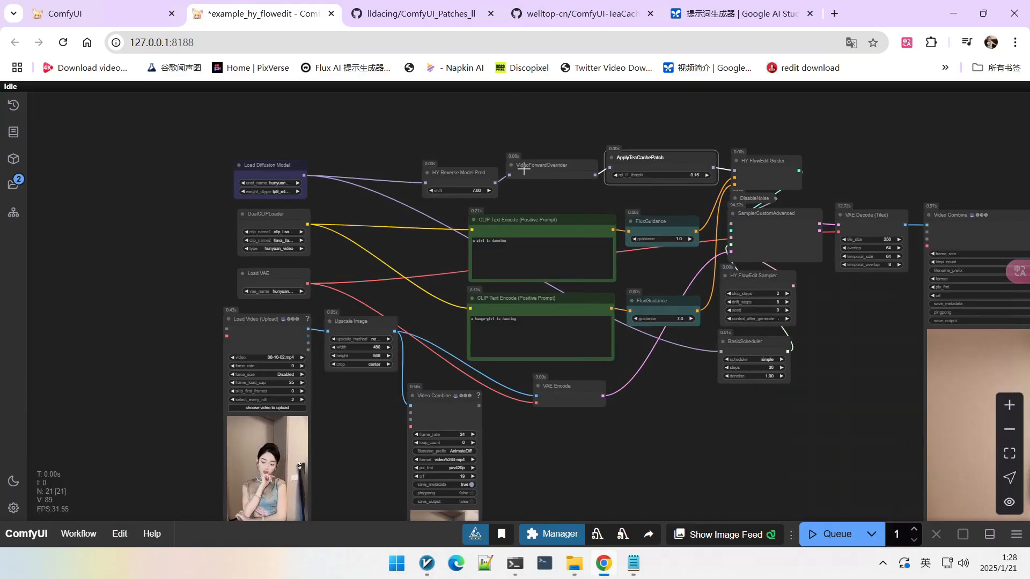
Step: Set the HY FlowEdit Sampler's drift_steps to 28
{"action": "scroll", "coordinate": [530, 205], "scroll_direction": "down", "scroll_amount": 5}
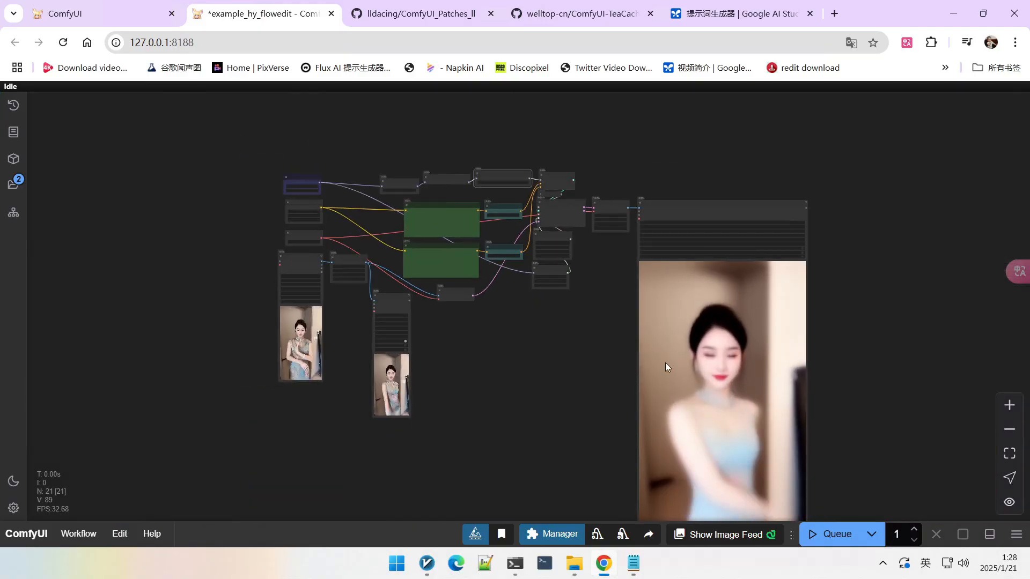
{"action": "scroll", "coordinate": [584, 253], "scroll_direction": "up", "scroll_amount": 6}
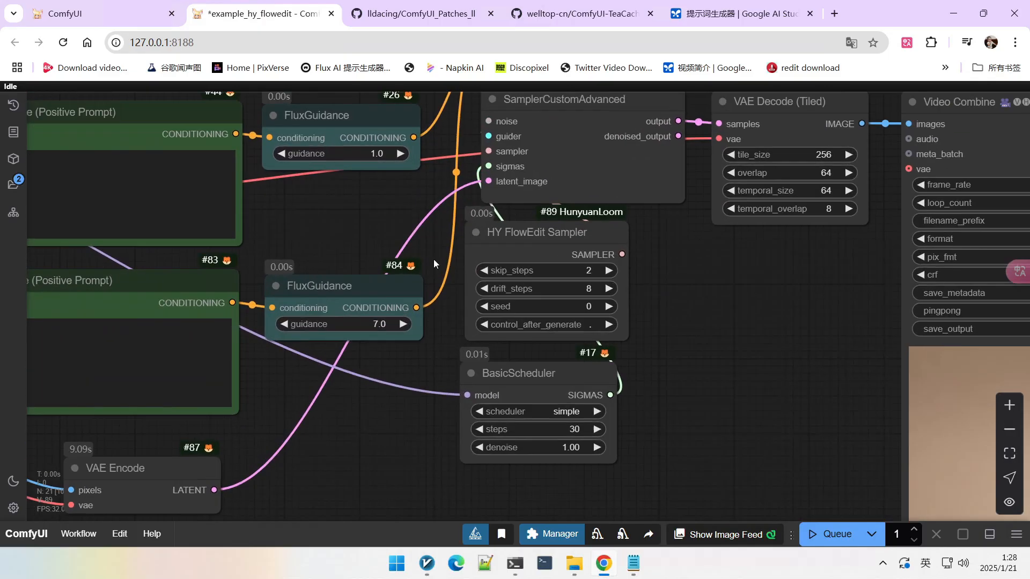
{"action": "scroll", "coordinate": [434, 262], "scroll_direction": "up", "scroll_amount": 3}
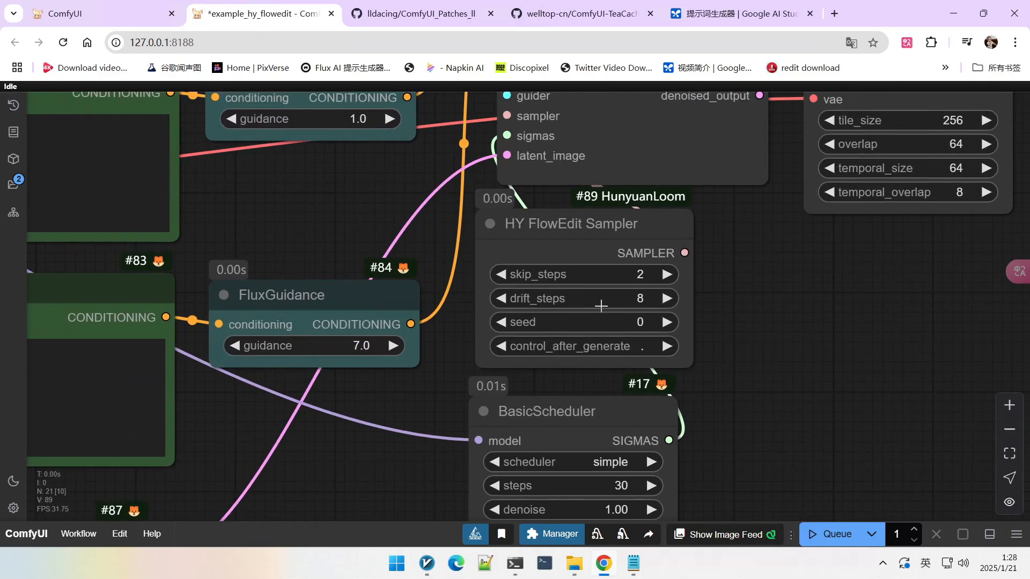
{"action": "scroll", "coordinate": [601, 305], "scroll_direction": "down", "scroll_amount": 2}
{"action": "scroll", "coordinate": [643, 396], "scroll_direction": "up", "scroll_amount": 4}
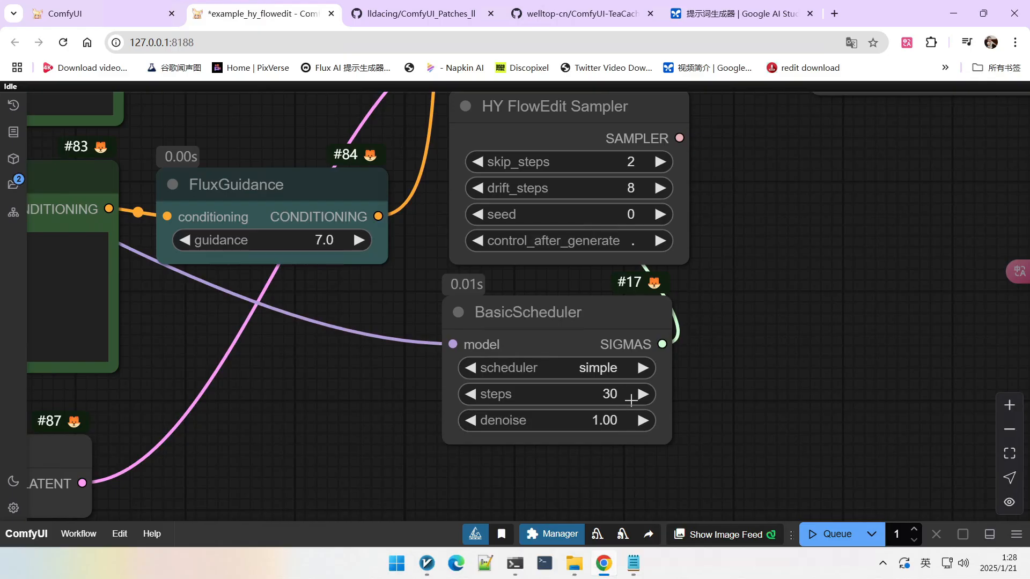
{"action": "left_click_drag", "start_coordinate": [768, 324], "coordinate": [759, 381]}
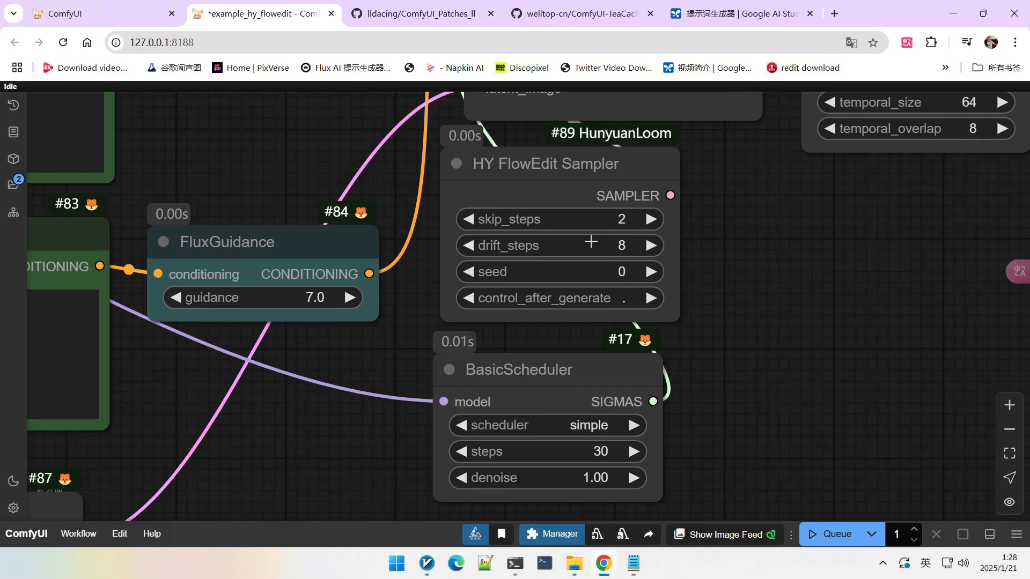
{"action": "scroll", "coordinate": [747, 291], "scroll_direction": "down", "scroll_amount": 3}
{"action": "scroll", "coordinate": [775, 293], "scroll_direction": "up", "scroll_amount": 2}
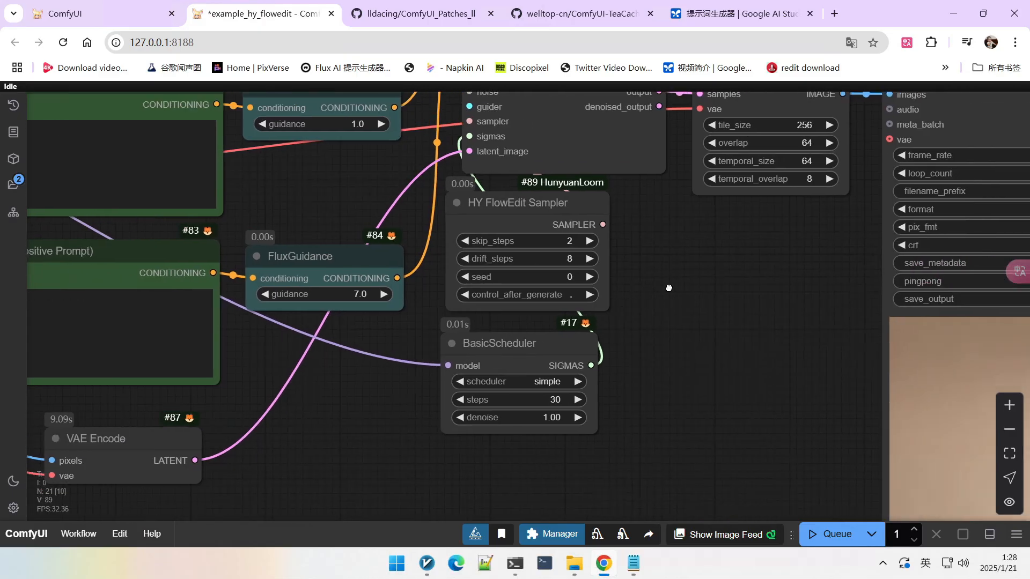
{"action": "scroll", "coordinate": [659, 284], "scroll_direction": "up", "scroll_amount": 3}
{"action": "left_click", "coordinate": [525, 285]}
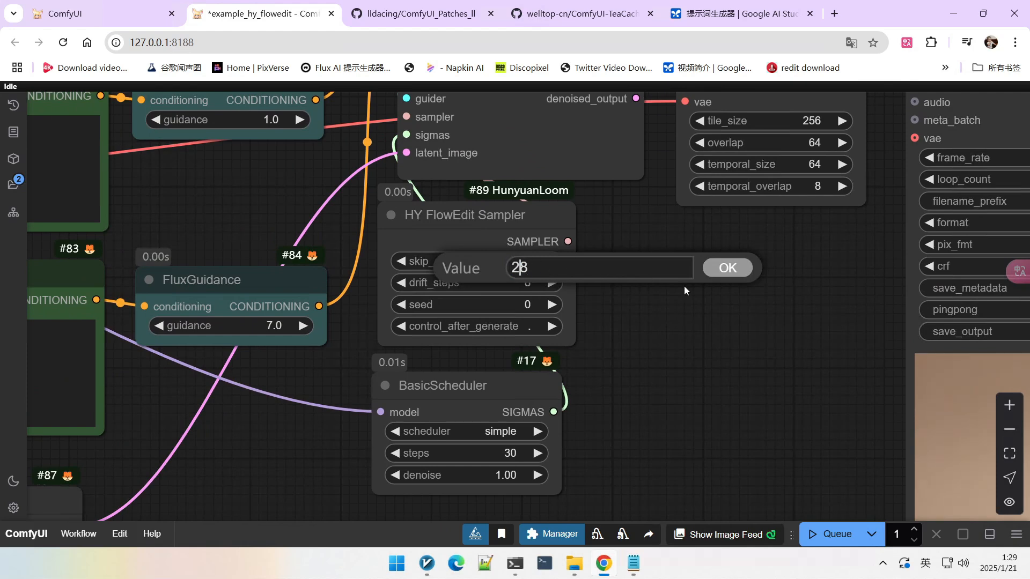
{"action": "type", "text": "28"}
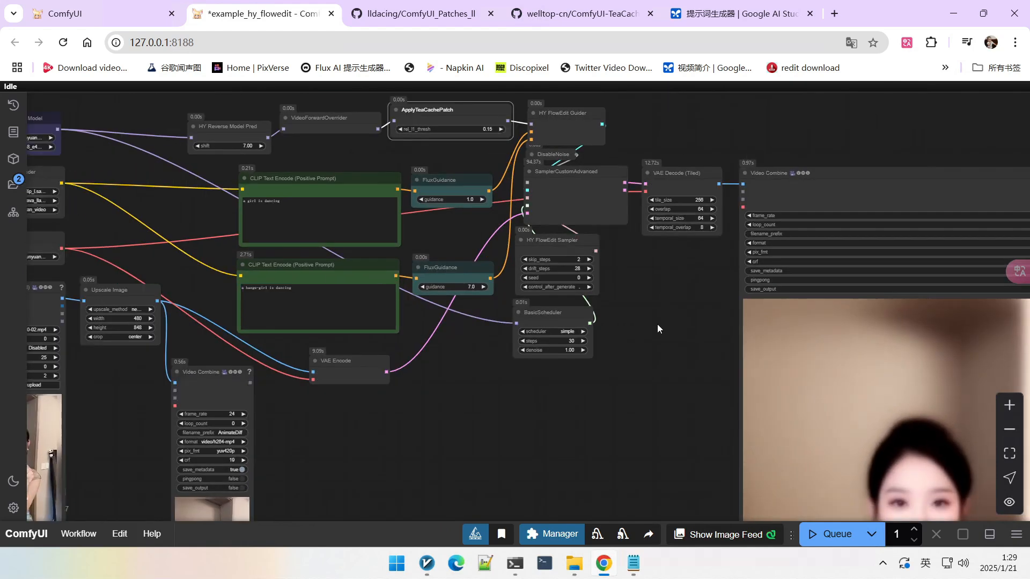
Step: Queue the workflow to run with the new drift_steps value
{"action": "left_click_drag", "start_coordinate": [657, 324], "coordinate": [658, 298]}
{"action": "scroll", "coordinate": [665, 273], "scroll_direction": "up", "scroll_amount": 2}
{"action": "key", "text": "ctrl+Return"}
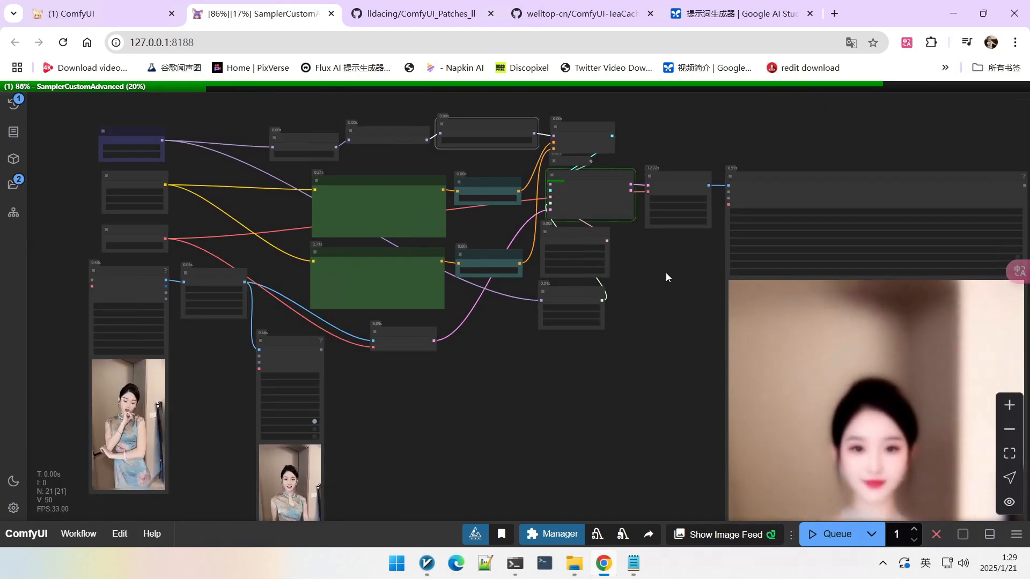
Step: Monitor the sampling progress and open the queue history to review the generated video
{"action": "scroll", "coordinate": [593, 189], "scroll_direction": "up", "scroll_amount": 3}
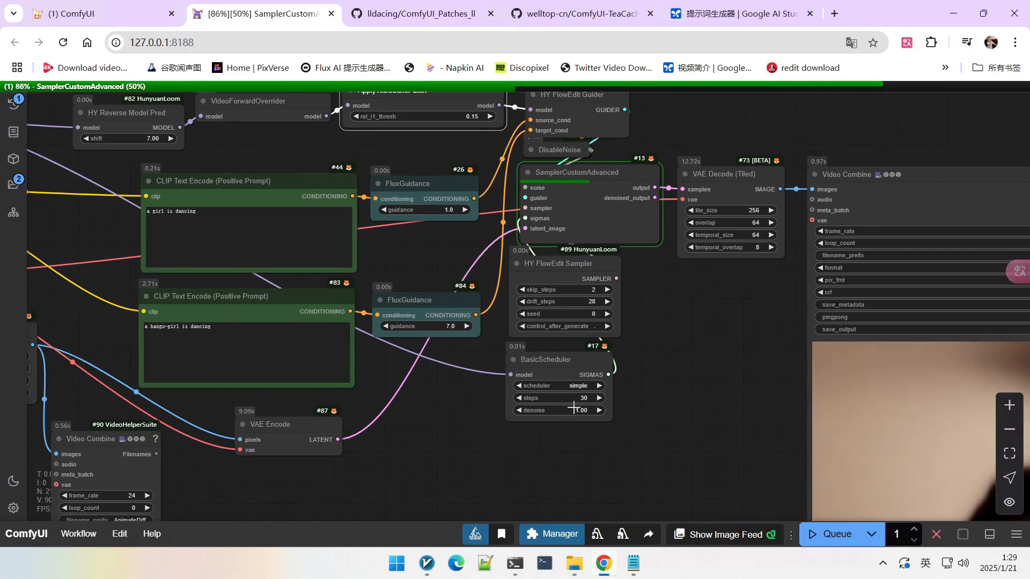
{"action": "scroll", "coordinate": [656, 353], "scroll_direction": "down", "scroll_amount": 3}
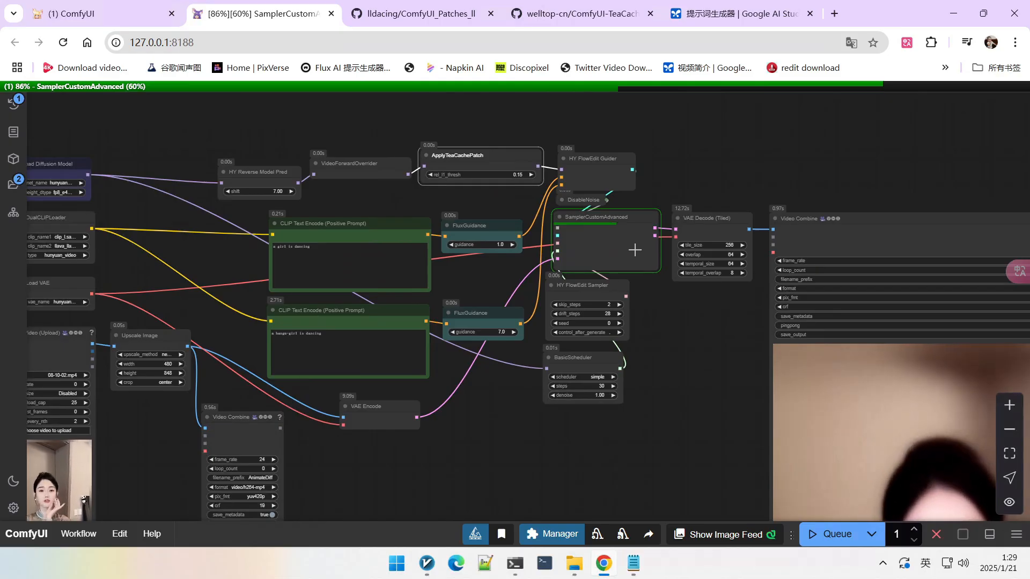
{"action": "scroll", "coordinate": [592, 338], "scroll_direction": "up", "scroll_amount": 2}
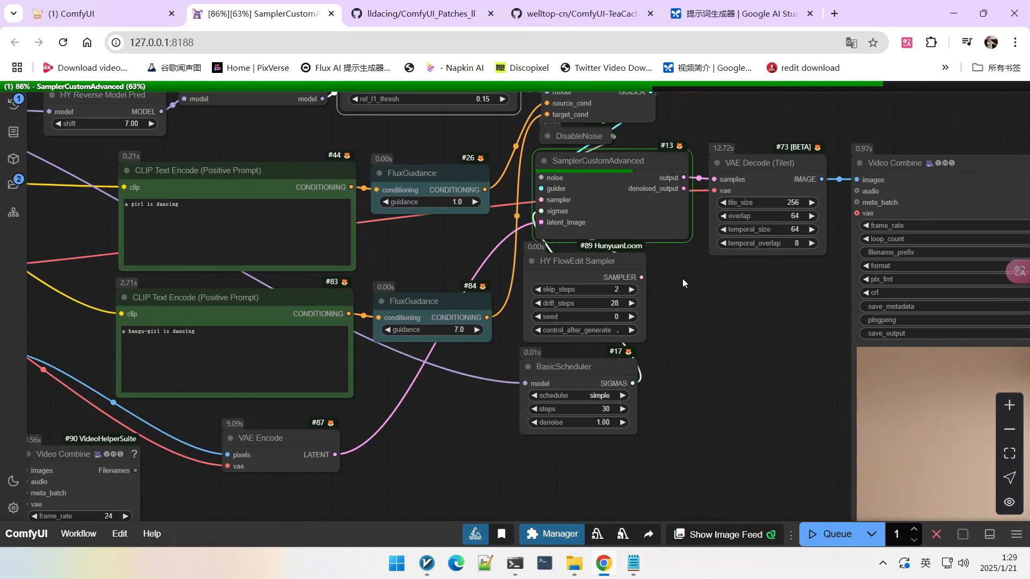
{"action": "scroll", "coordinate": [682, 278], "scroll_direction": "down", "scroll_amount": 2}
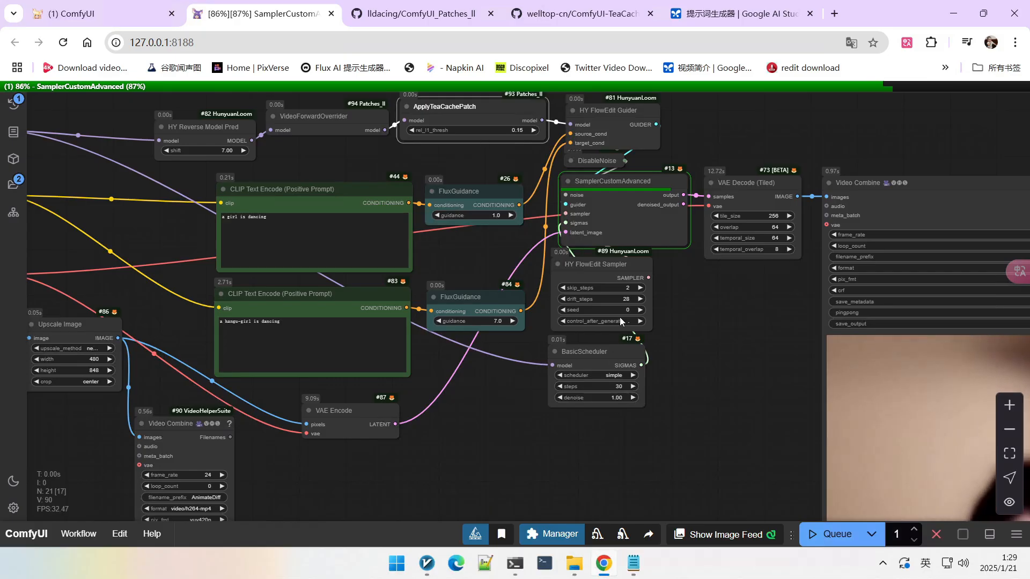
{"action": "scroll", "coordinate": [620, 321], "scroll_direction": "up", "scroll_amount": 2}
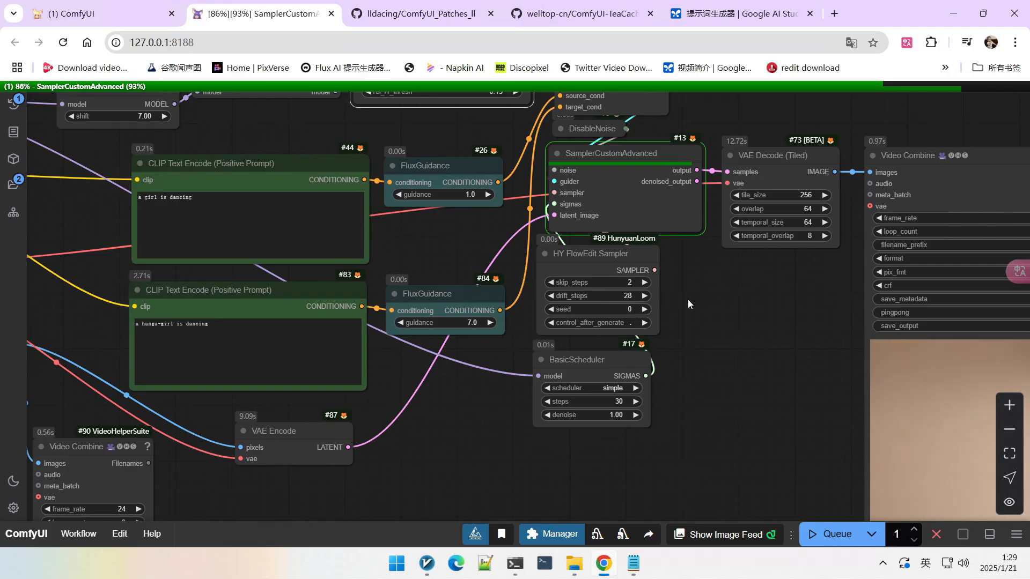
{"action": "scroll", "coordinate": [697, 300], "scroll_direction": "down", "scroll_amount": 2}
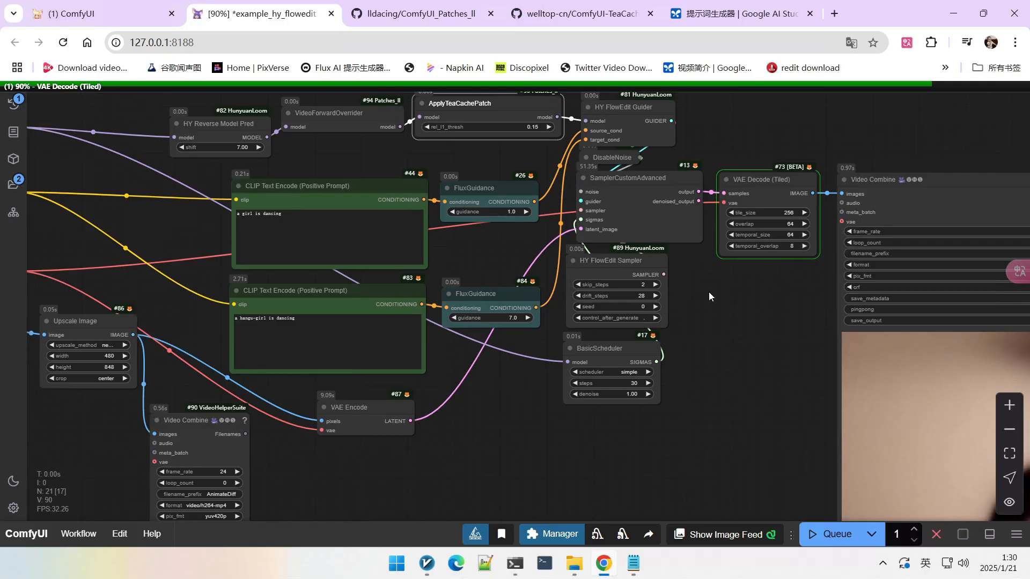
{"action": "scroll", "coordinate": [709, 292], "scroll_direction": "down", "scroll_amount": 2}
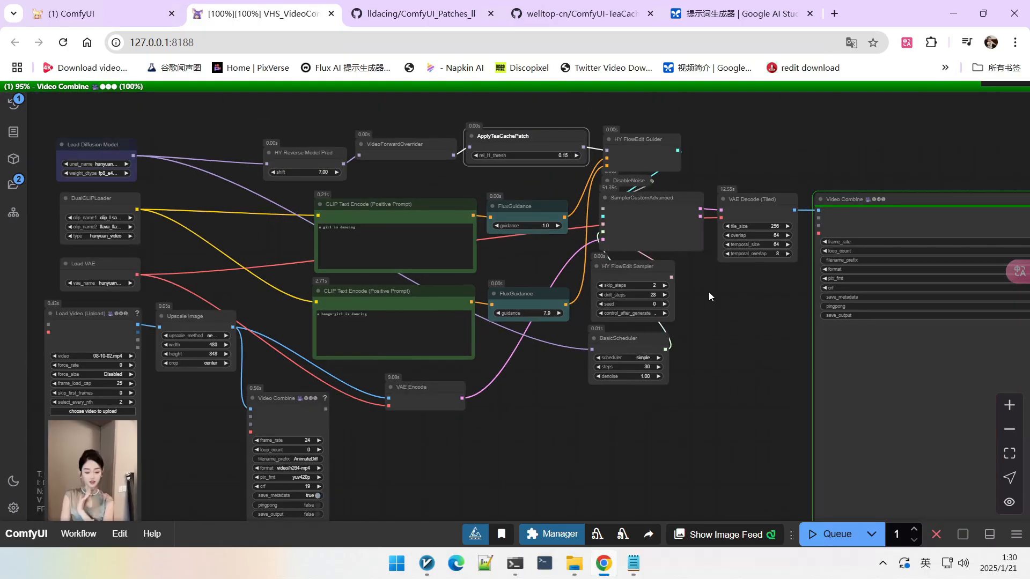
{"action": "left_click_drag", "start_coordinate": [711, 313], "coordinate": [616, 125]}
{"action": "scroll", "coordinate": [639, 195], "scroll_direction": "down", "scroll_amount": 2}
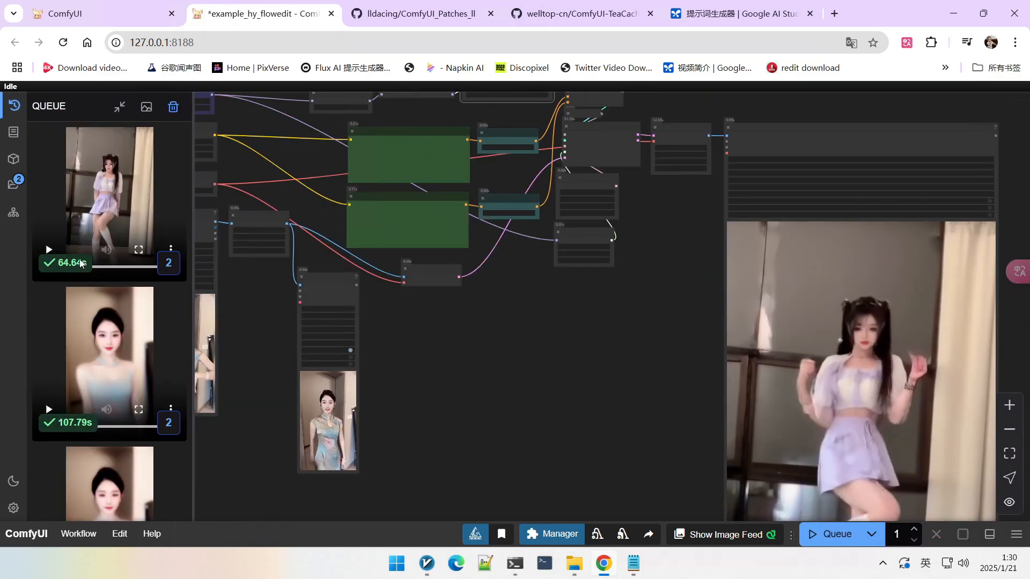
{"action": "mouse_move", "coordinate": [93, 370]}
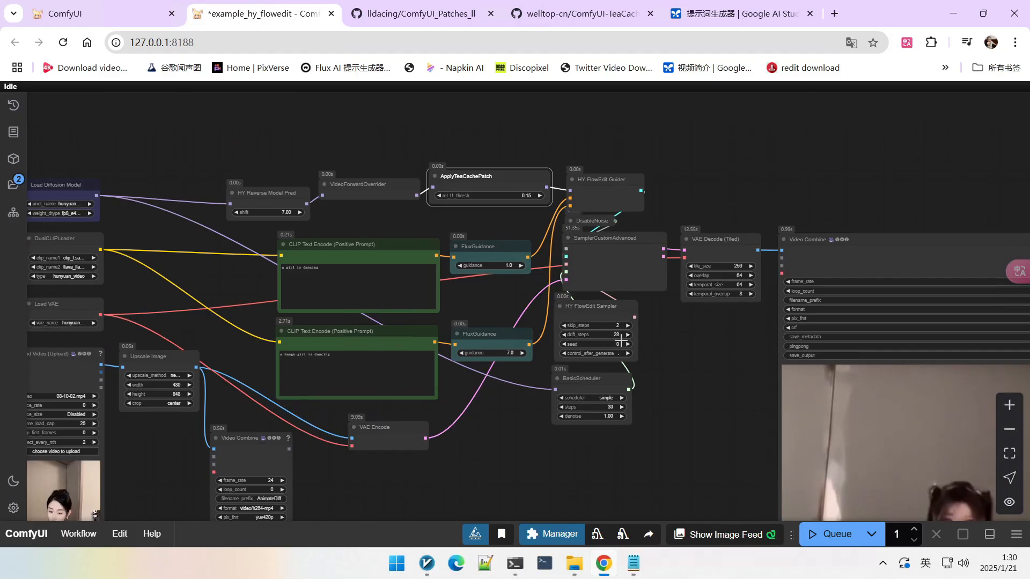
Step: Examine the sampler settings and the new output video preview in the Video Combine node
{"action": "scroll", "coordinate": [620, 338], "scroll_direction": "up", "scroll_amount": 5}
{"action": "scroll", "coordinate": [604, 338], "scroll_direction": "up", "scroll_amount": 4}
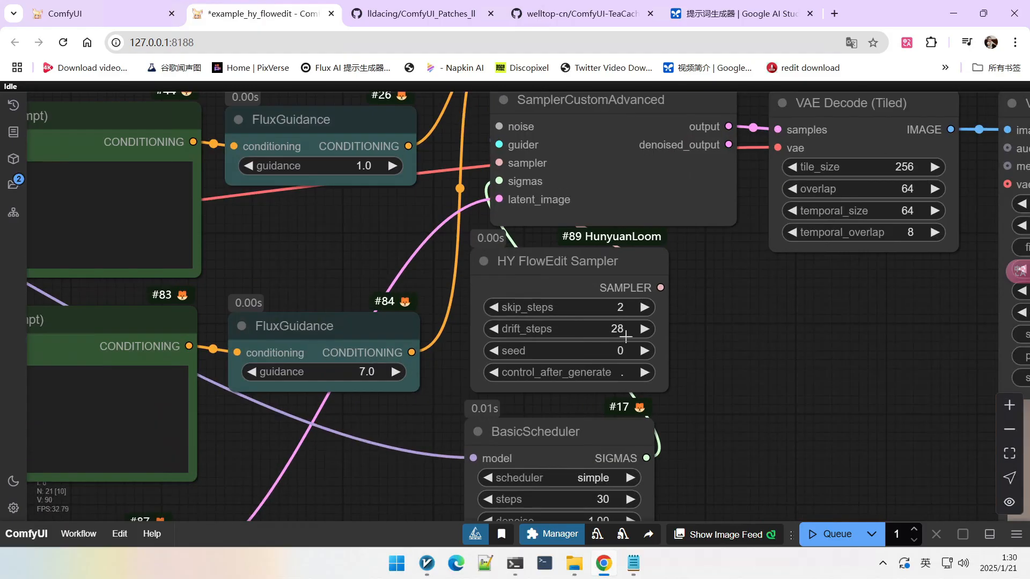
{"action": "scroll", "coordinate": [700, 336], "scroll_direction": "down", "scroll_amount": 4}
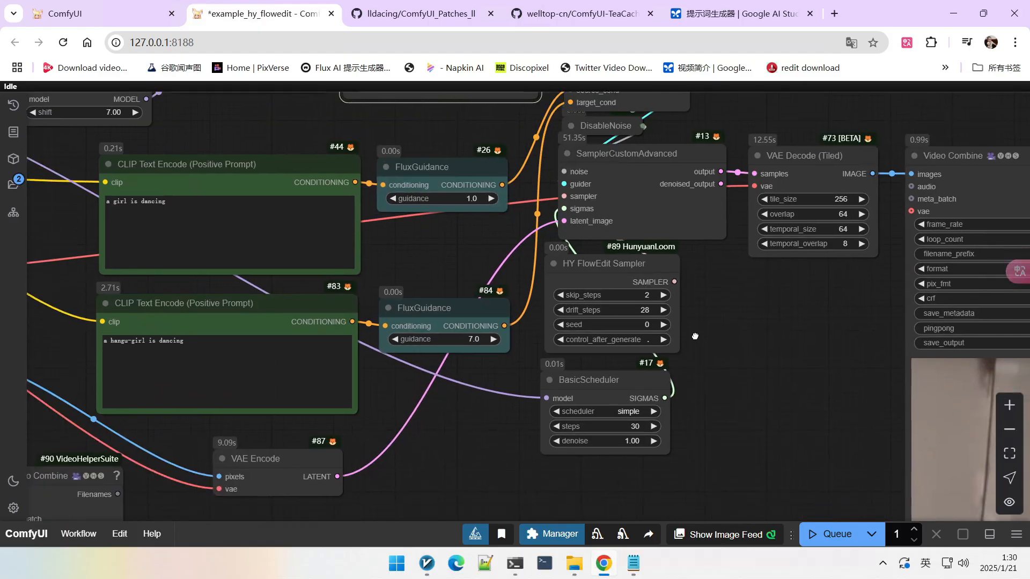
{"action": "scroll", "coordinate": [718, 349], "scroll_direction": "up", "scroll_amount": 5}
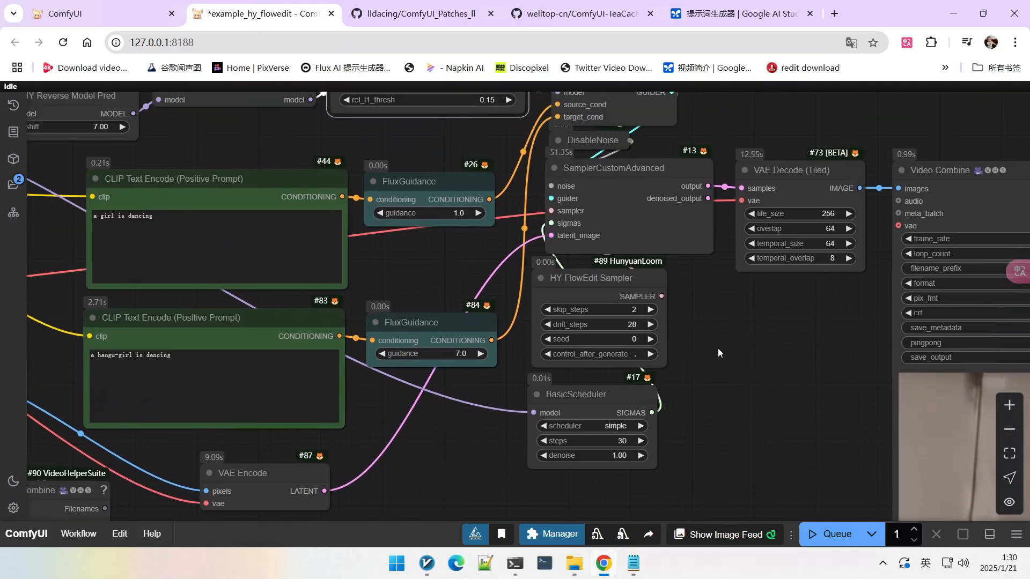
{"action": "scroll", "coordinate": [746, 328], "scroll_direction": "down", "scroll_amount": 4}
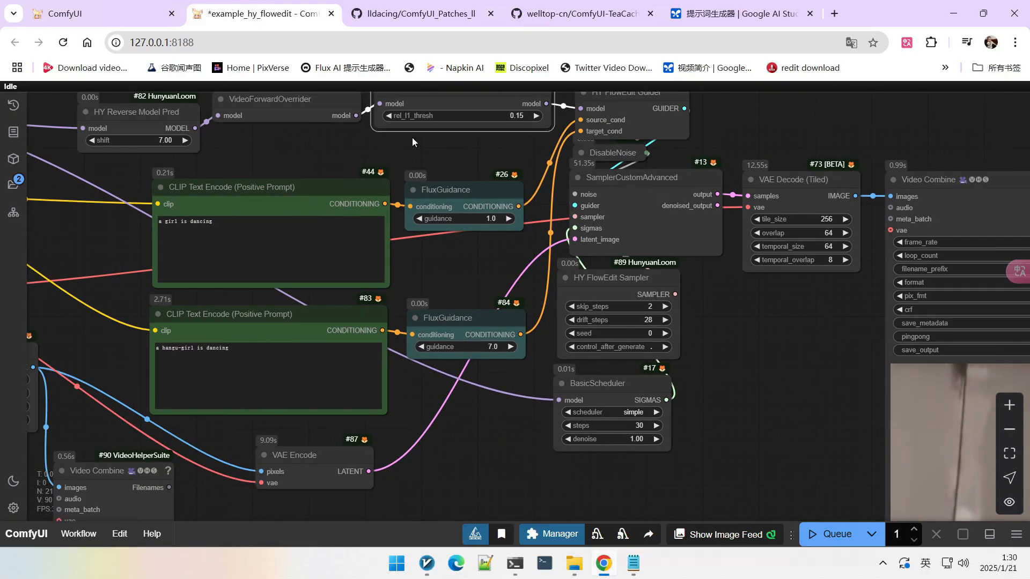
{"action": "left_click_drag", "start_coordinate": [444, 156], "coordinate": [507, 210]}
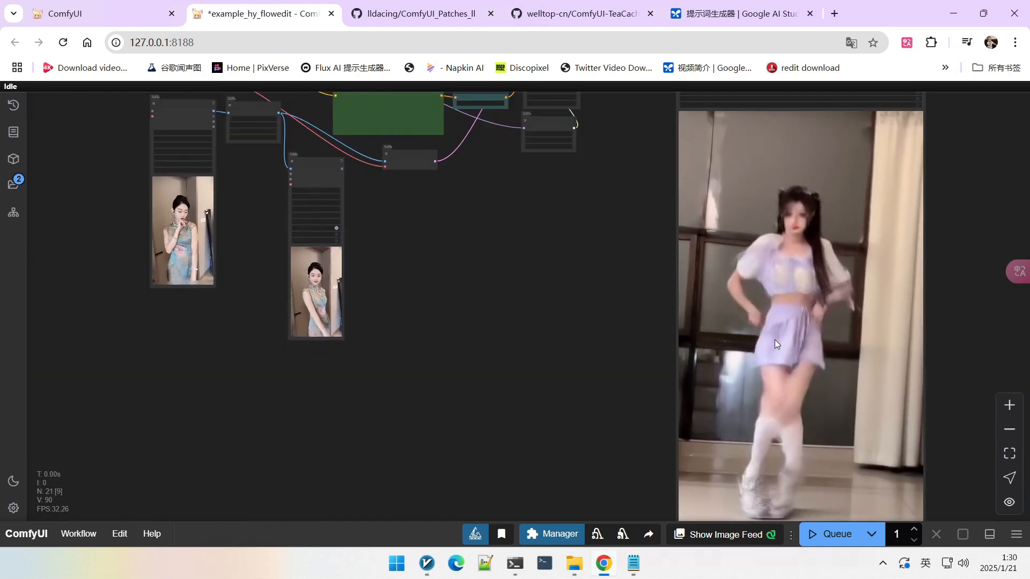
{"action": "scroll", "coordinate": [761, 308], "scroll_direction": "down", "scroll_amount": 2}
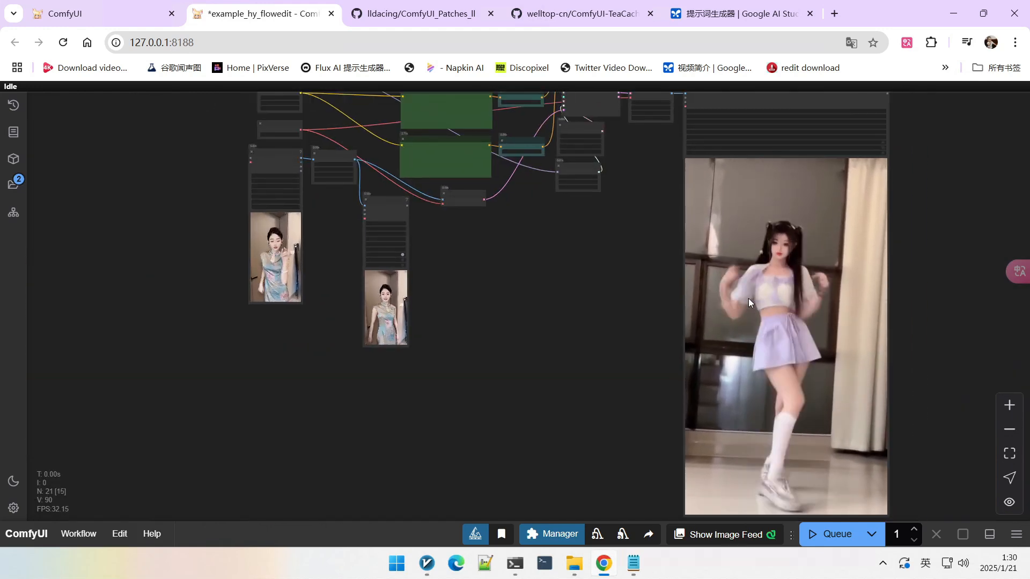
{"action": "scroll", "coordinate": [610, 265], "scroll_direction": "up", "scroll_amount": 2}
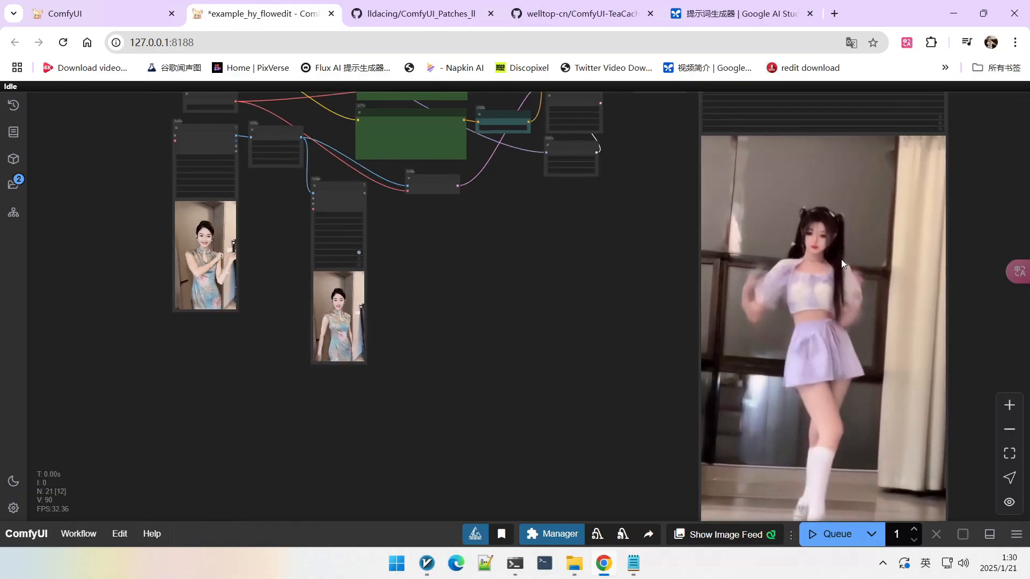
{"action": "scroll", "coordinate": [842, 257], "scroll_direction": "up", "scroll_amount": 2}
{"action": "scroll", "coordinate": [542, 266], "scroll_direction": "up", "scroll_amount": 4}
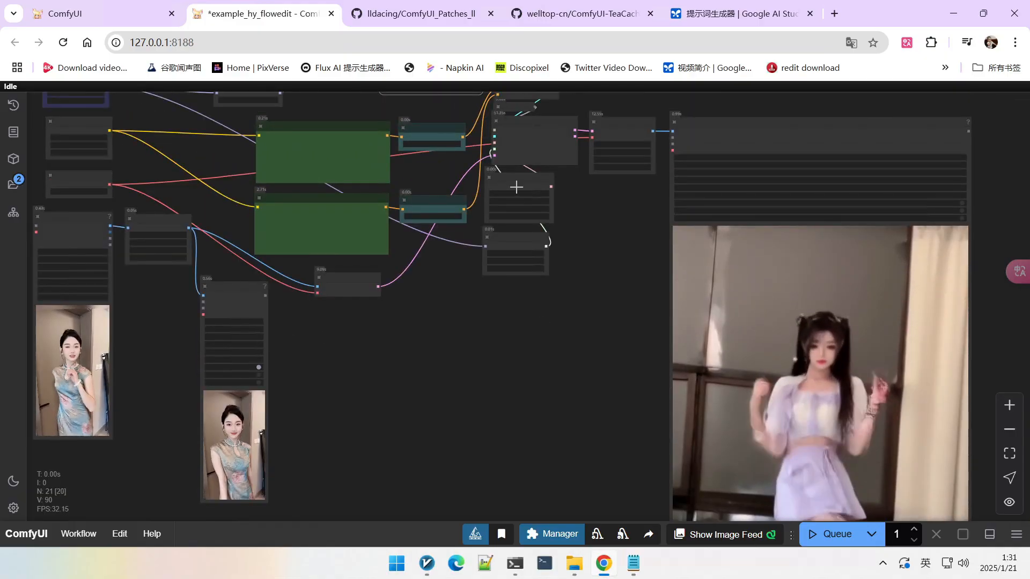
{"action": "scroll", "coordinate": [516, 186], "scroll_direction": "up", "scroll_amount": 9}
{"action": "left_click_drag", "start_coordinate": [544, 215], "coordinate": [560, 212]}
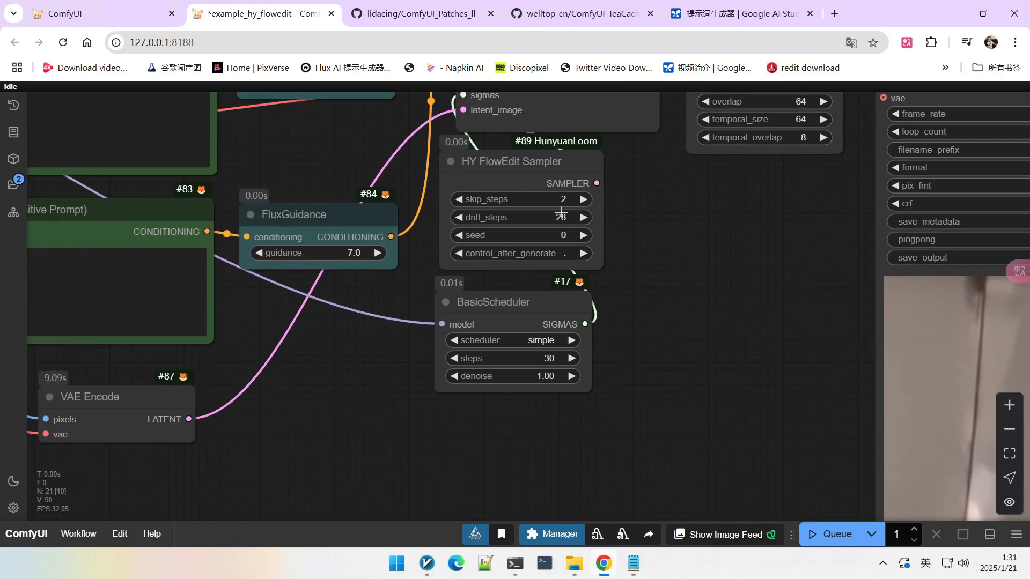
Step: Set the HY FlowEdit Sampler's skip_steps to 5
{"action": "scroll", "coordinate": [549, 200], "scroll_direction": "down", "scroll_amount": 3}
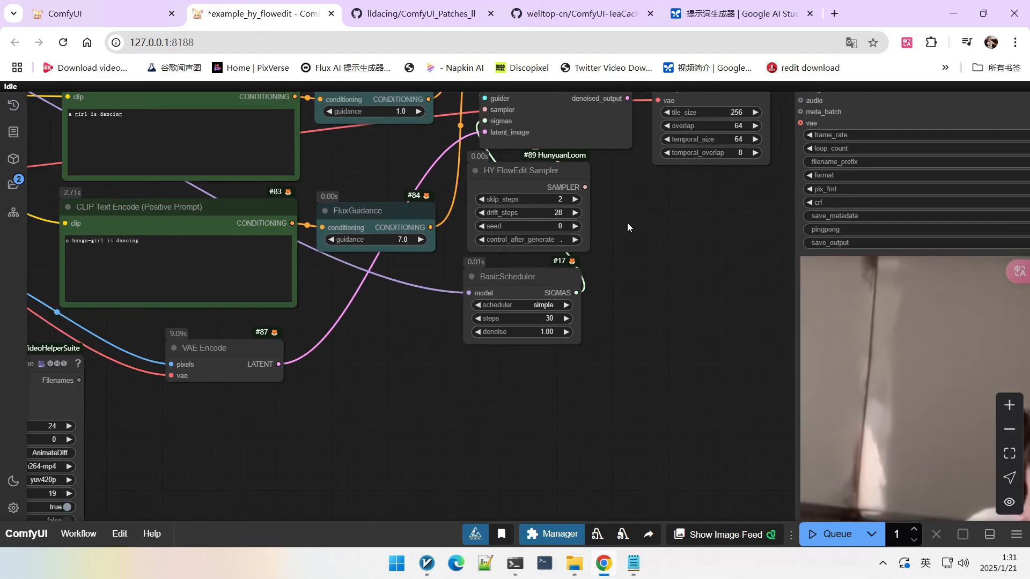
{"action": "scroll", "coordinate": [627, 223], "scroll_direction": "down", "scroll_amount": 3}
{"action": "scroll", "coordinate": [597, 234], "scroll_direction": "up", "scroll_amount": 6}
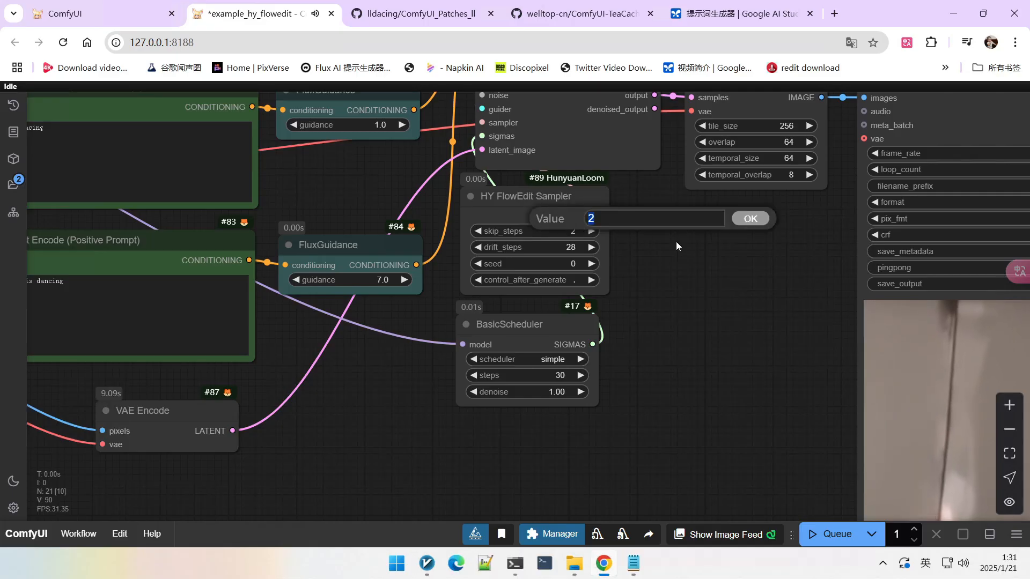
{"action": "type", "text": "5"}
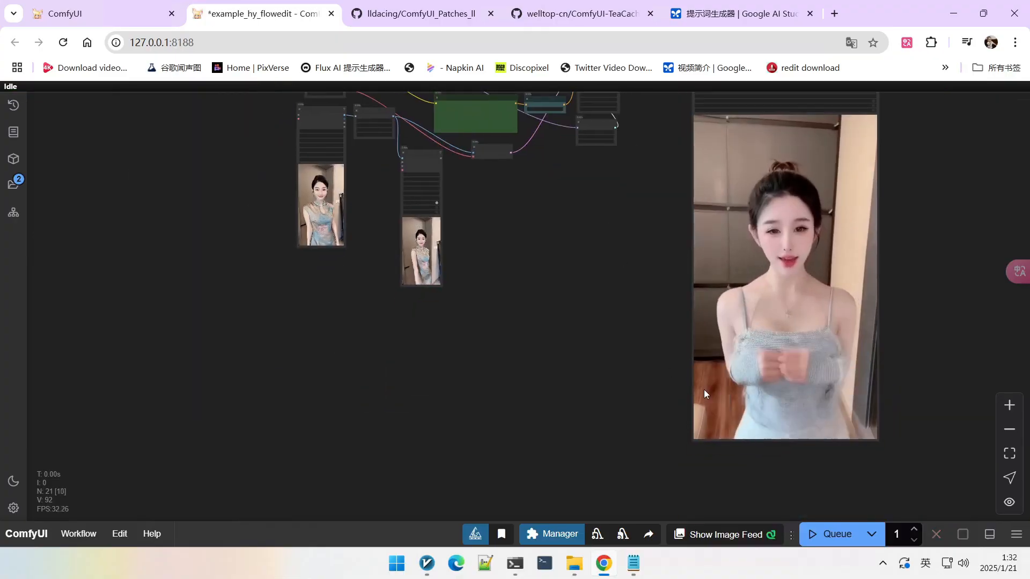
Step: Examine the resulting output video preview alongside the source and upscaled input videos
{"action": "scroll", "coordinate": [704, 390], "scroll_direction": "up", "scroll_amount": 3}
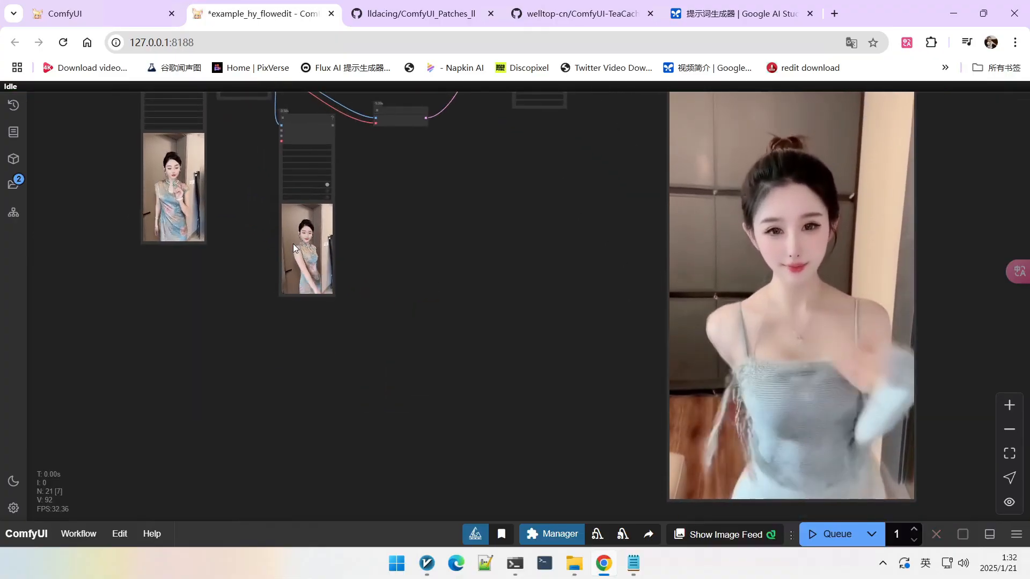
{"action": "scroll", "coordinate": [293, 243], "scroll_direction": "up", "scroll_amount": 2}
{"action": "scroll", "coordinate": [330, 233], "scroll_direction": "up", "scroll_amount": 5}
{"action": "scroll", "coordinate": [297, 239], "scroll_direction": "down", "scroll_amount": 5}
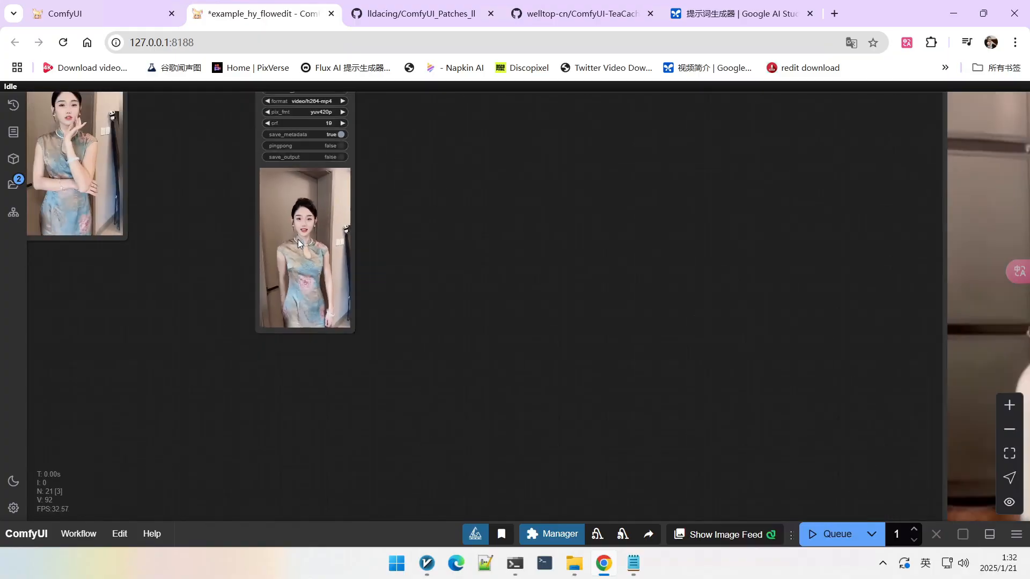
{"action": "left_click_drag", "start_coordinate": [543, 298], "coordinate": [506, 220]}
{"action": "scroll", "coordinate": [678, 330], "scroll_direction": "down", "scroll_amount": 3}
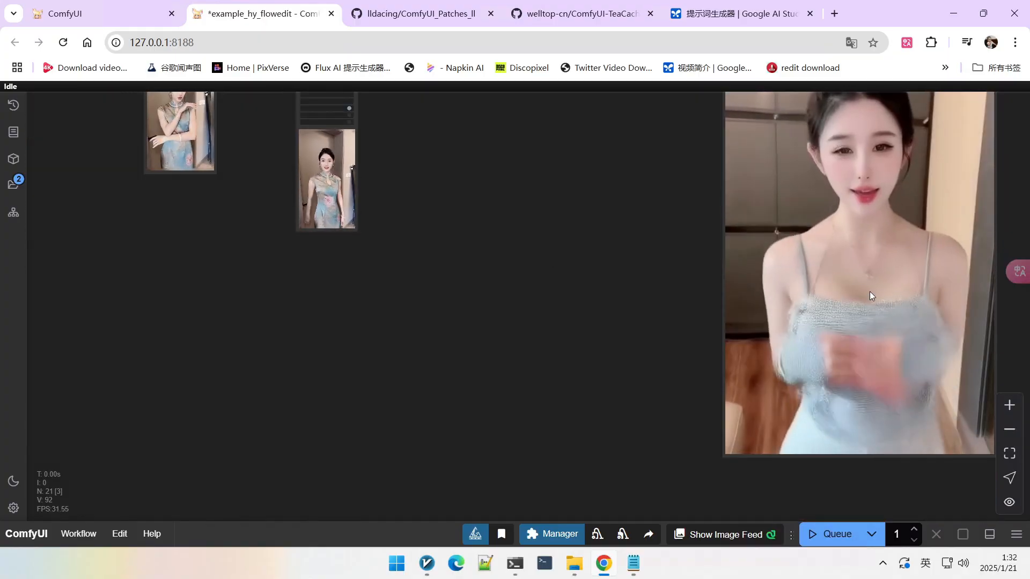
{"action": "scroll", "coordinate": [824, 294], "scroll_direction": "down", "scroll_amount": 1}
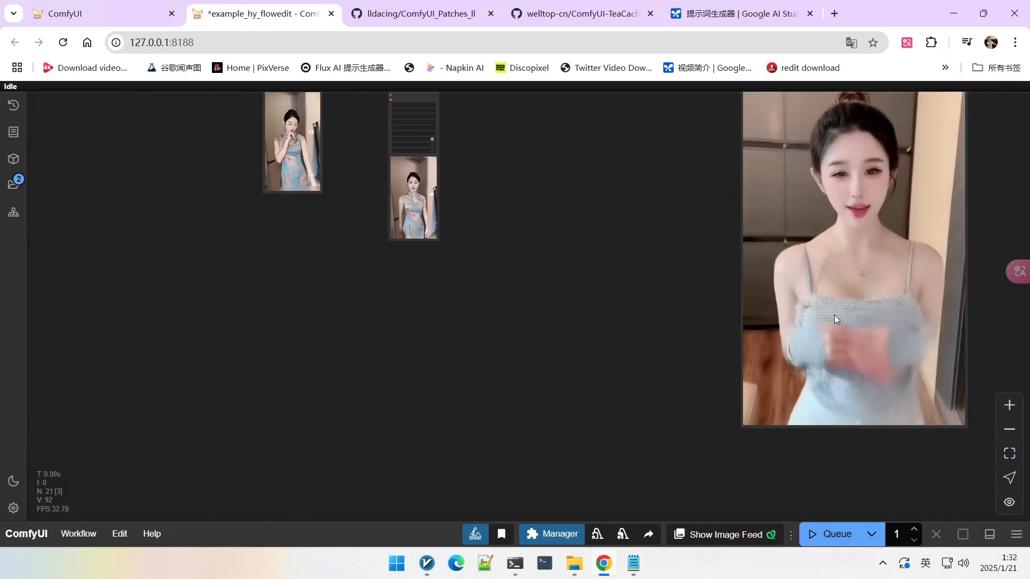
{"action": "scroll", "coordinate": [834, 314], "scroll_direction": "down", "scroll_amount": 1}
{"action": "left_click_drag", "start_coordinate": [601, 285], "coordinate": [646, 333]}
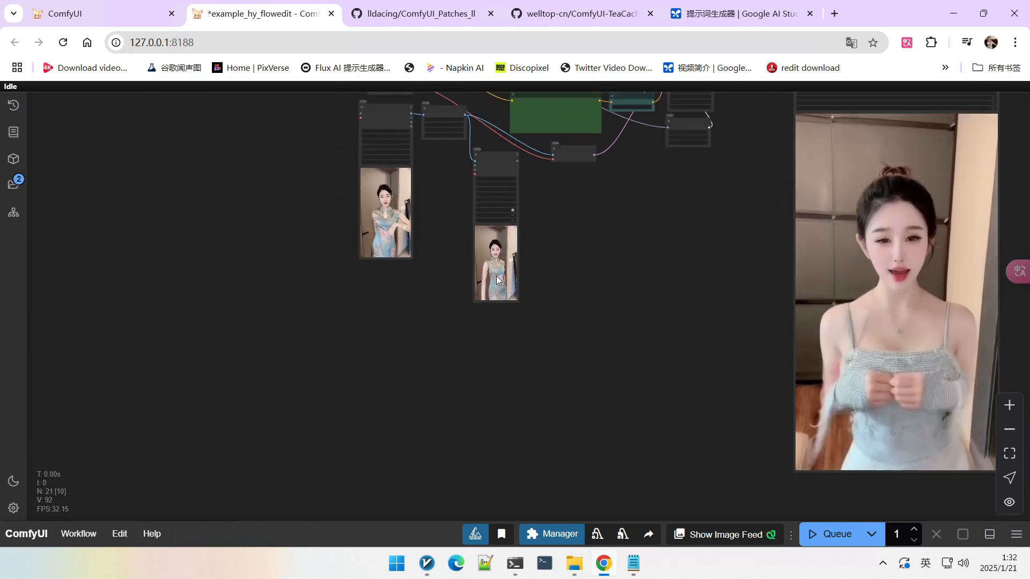
{"action": "scroll", "coordinate": [505, 270], "scroll_direction": "up", "scroll_amount": 3}
{"action": "scroll", "coordinate": [667, 299], "scroll_direction": "down", "scroll_amount": 4}
{"action": "left_click_drag", "start_coordinate": [621, 294], "coordinate": [539, 299]}
{"action": "scroll", "coordinate": [449, 256], "scroll_direction": "up", "scroll_amount": 2}
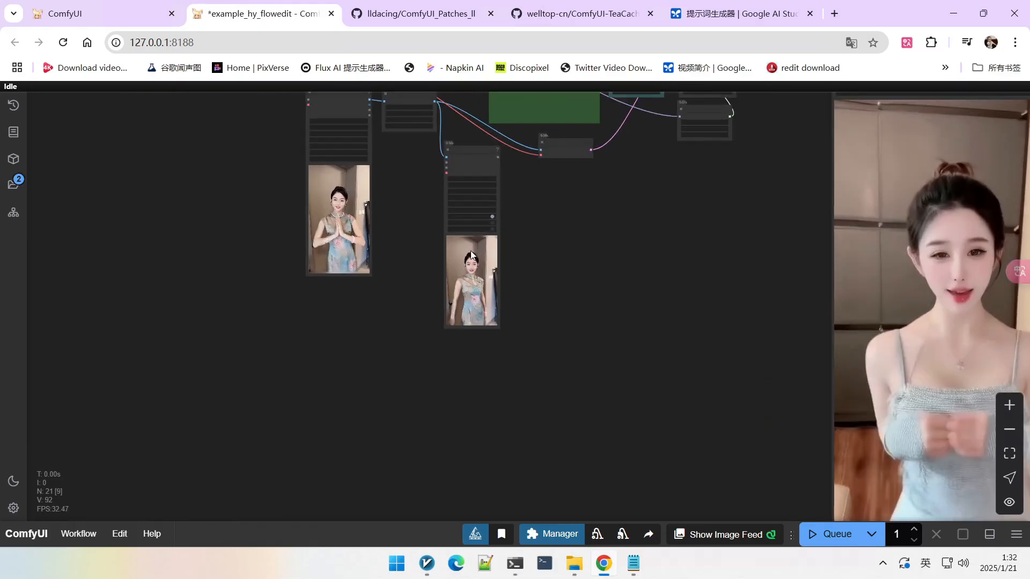
Step: Examine the output video preview next to the source and upscaled input videos
{"action": "left_click_drag", "start_coordinate": [694, 248], "coordinate": [569, 224]}
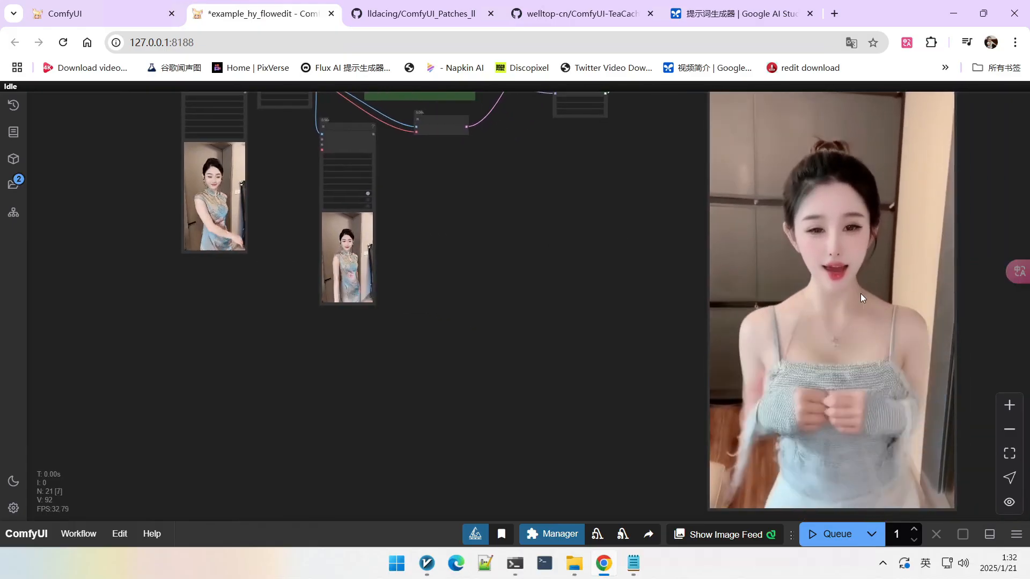
{"action": "scroll", "coordinate": [587, 239], "scroll_direction": "down", "scroll_amount": 2}
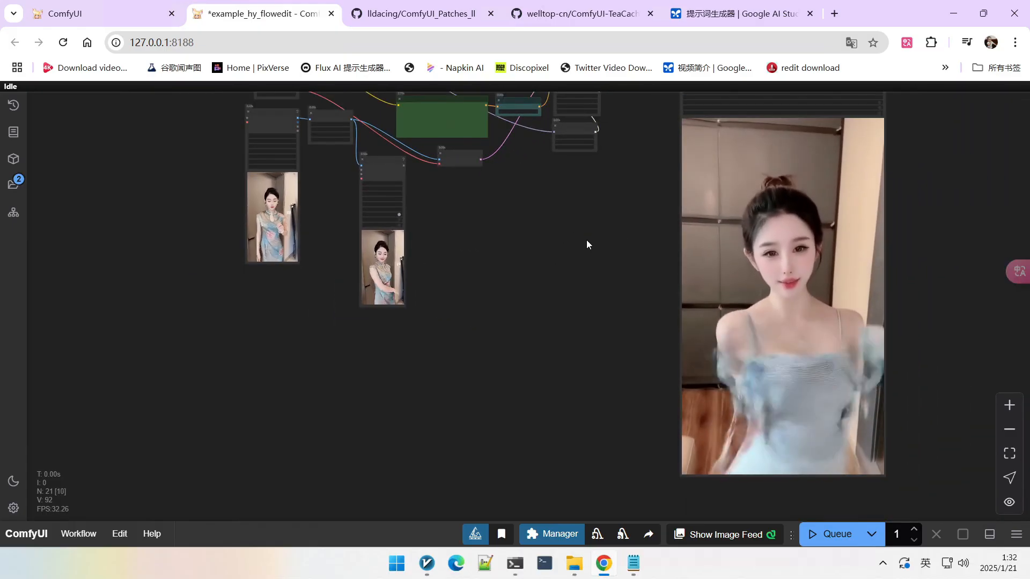
{"action": "left_click_drag", "start_coordinate": [574, 251], "coordinate": [563, 304]}
{"action": "scroll", "coordinate": [834, 459], "scroll_direction": "up", "scroll_amount": 4}
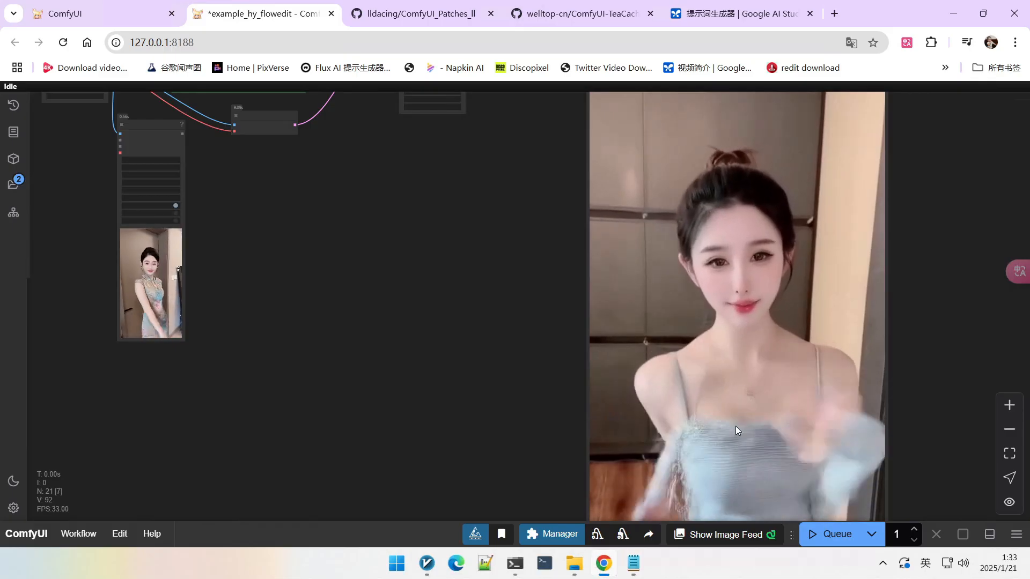
{"action": "scroll", "coordinate": [344, 230], "scroll_direction": "down", "scroll_amount": 2}
{"action": "left_click_drag", "start_coordinate": [337, 177], "coordinate": [574, 365]}
Step: Set the Load Video node's frame_load_cap to 49
{"action": "scroll", "coordinate": [429, 310], "scroll_direction": "up", "scroll_amount": 2}
{"action": "scroll", "coordinate": [317, 251], "scroll_direction": "up", "scroll_amount": 5}
{"action": "left_click_drag", "start_coordinate": [329, 282], "coordinate": [349, 262]}
{"action": "scroll", "coordinate": [227, 328], "scroll_direction": "up", "scroll_amount": 2}
{"action": "scroll", "coordinate": [227, 330], "scroll_direction": "up", "scroll_amount": 1}
{"action": "left_click_drag", "start_coordinate": [227, 328], "coordinate": [307, 326]}
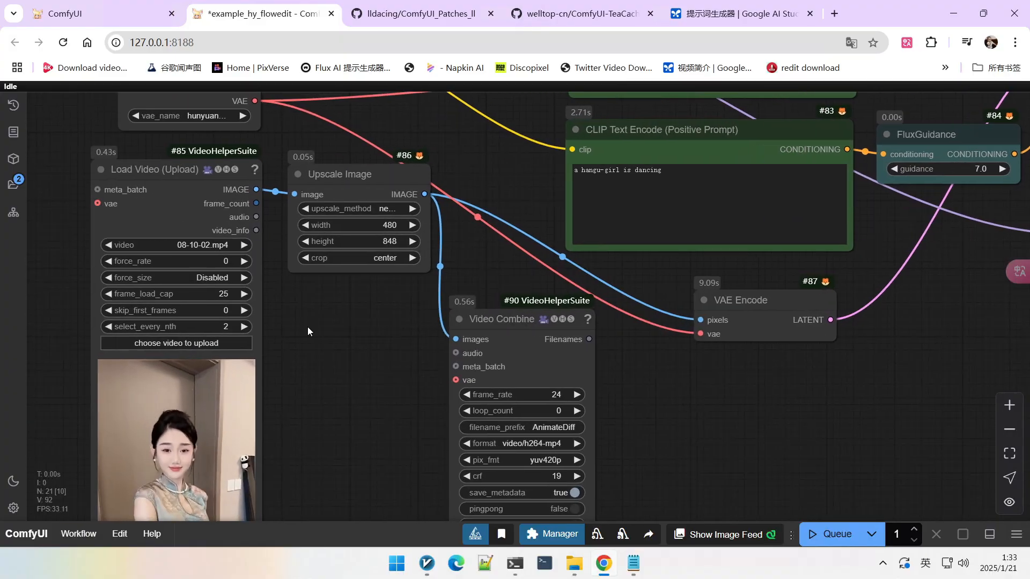
{"action": "left_click", "coordinate": [182, 293]}
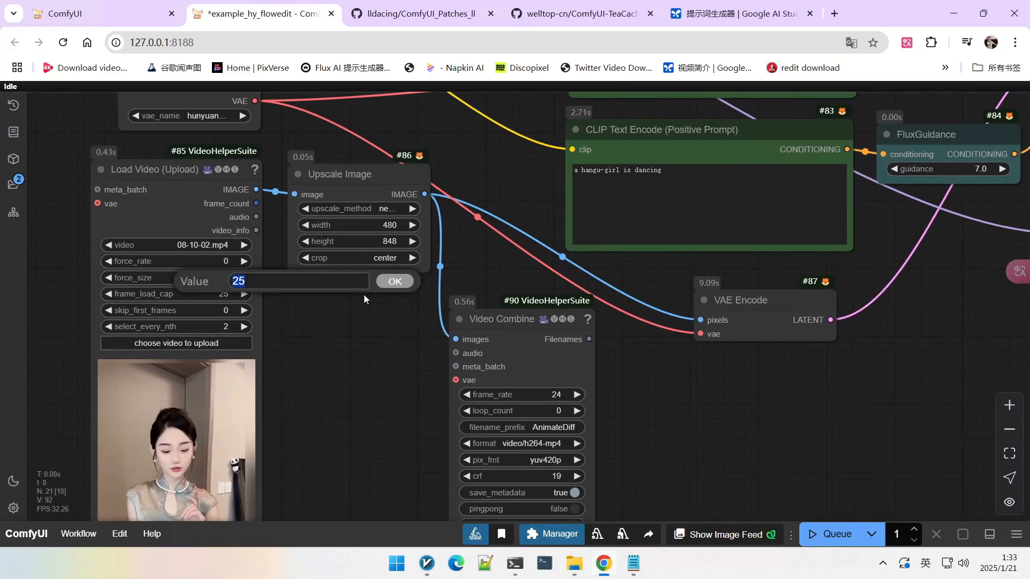
{"action": "type", "text": "49"}
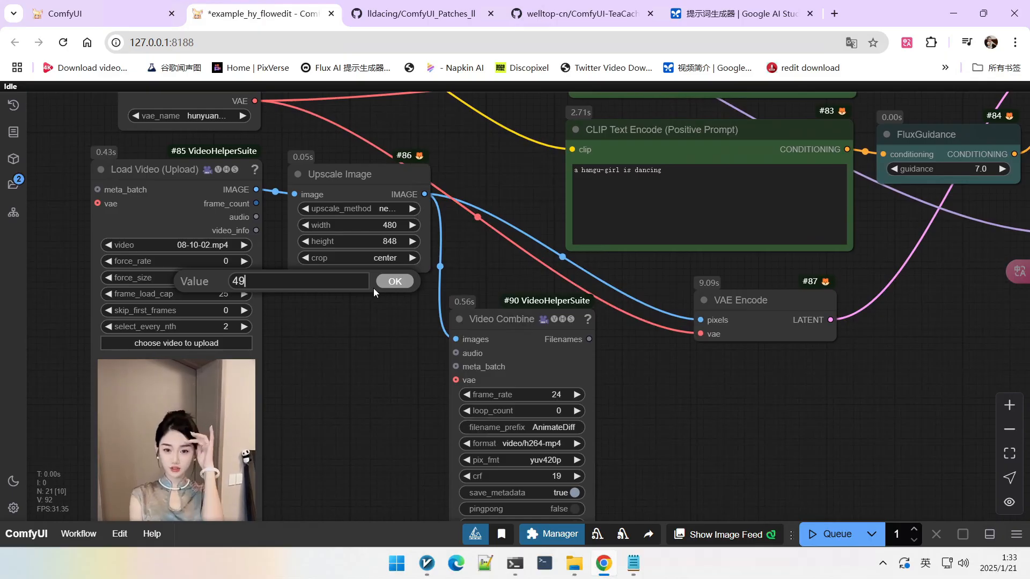
{"action": "left_click", "coordinate": [395, 281]}
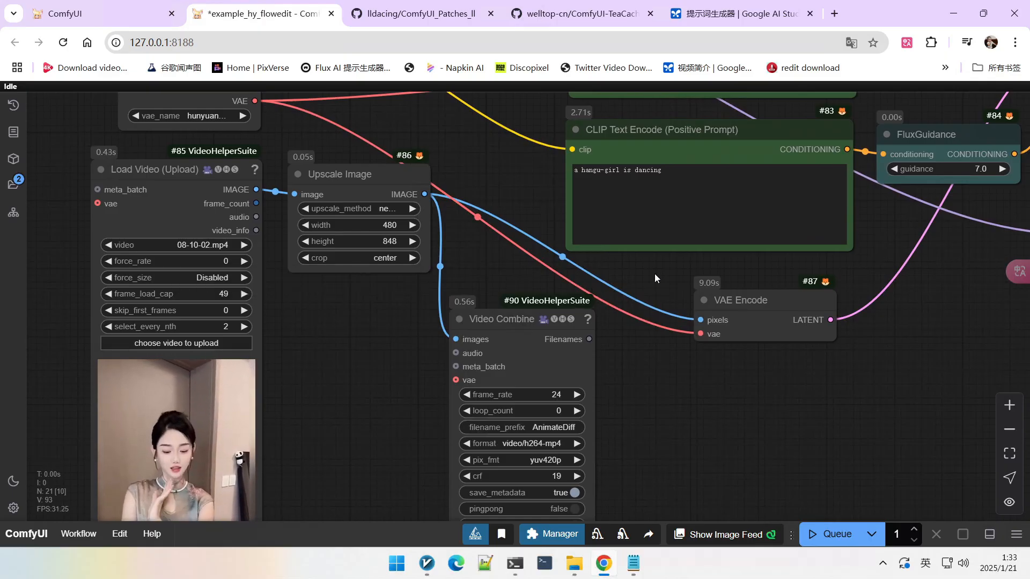
Step: Set the BasicScheduler's steps to 40
{"action": "left_click_drag", "start_coordinate": [582, 272], "coordinate": [403, 278]}
{"action": "scroll", "coordinate": [609, 339], "scroll_direction": "up", "scroll_amount": 4}
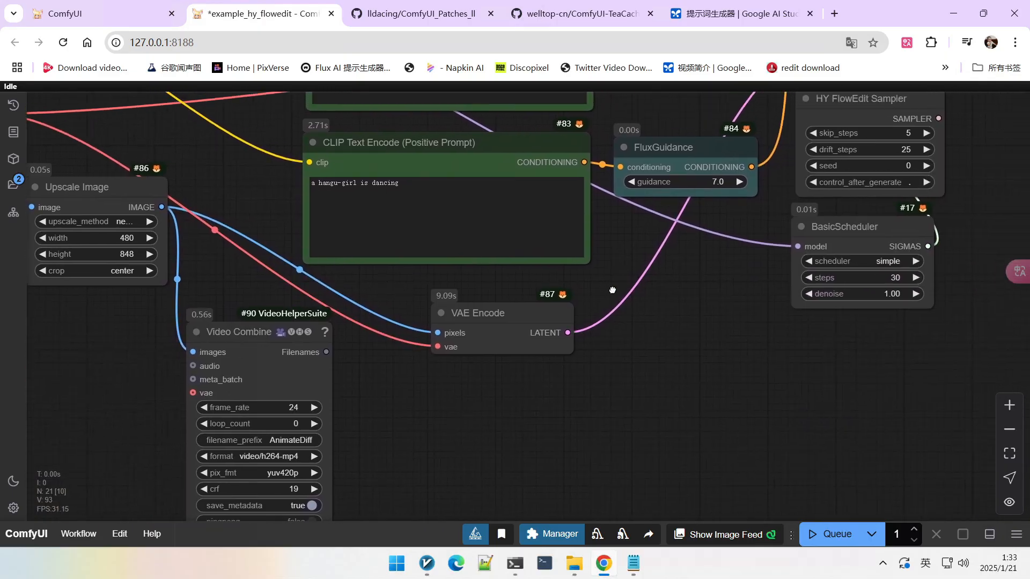
{"action": "left_click", "coordinate": [675, 336]}
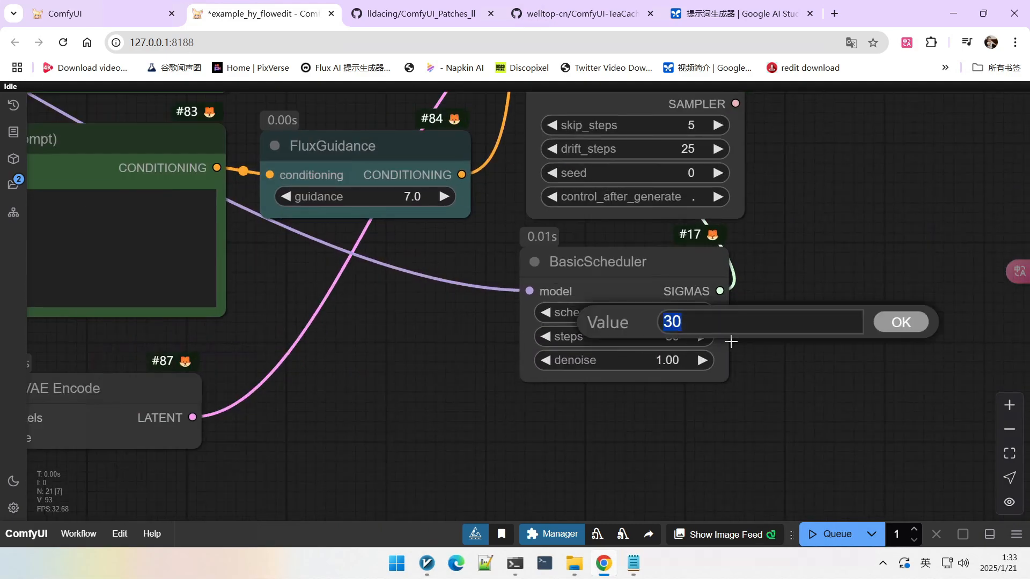
{"action": "type", "text": "40"}
{"action": "key", "text": "Return"}
Step: Set the HY FlowEdit Sampler's drift_steps to 35
{"action": "scroll", "coordinate": [704, 203], "scroll_direction": "up", "scroll_amount": 3}
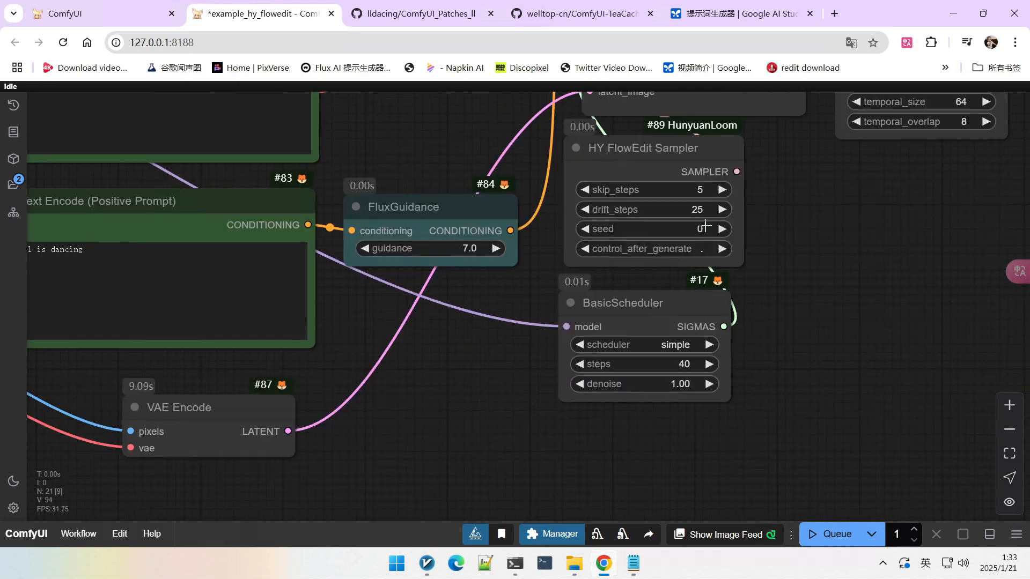
{"action": "left_click", "coordinate": [699, 205]}
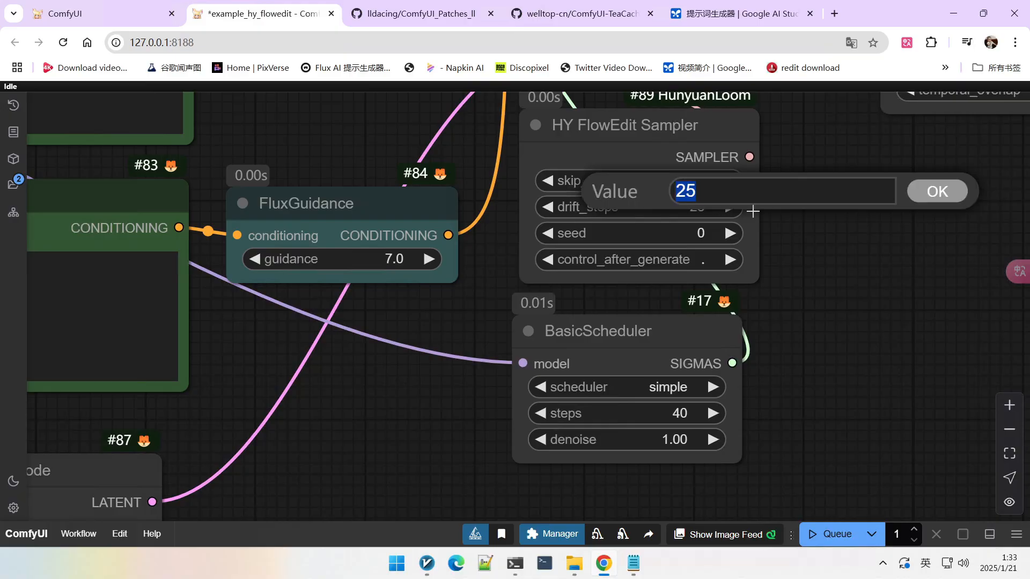
{"action": "type", "text": "35"}
{"action": "key", "text": "Return"}
Step: Queue the workflow to generate a new edited video
{"action": "scroll", "coordinate": [829, 257], "scroll_direction": "down", "scroll_amount": 5}
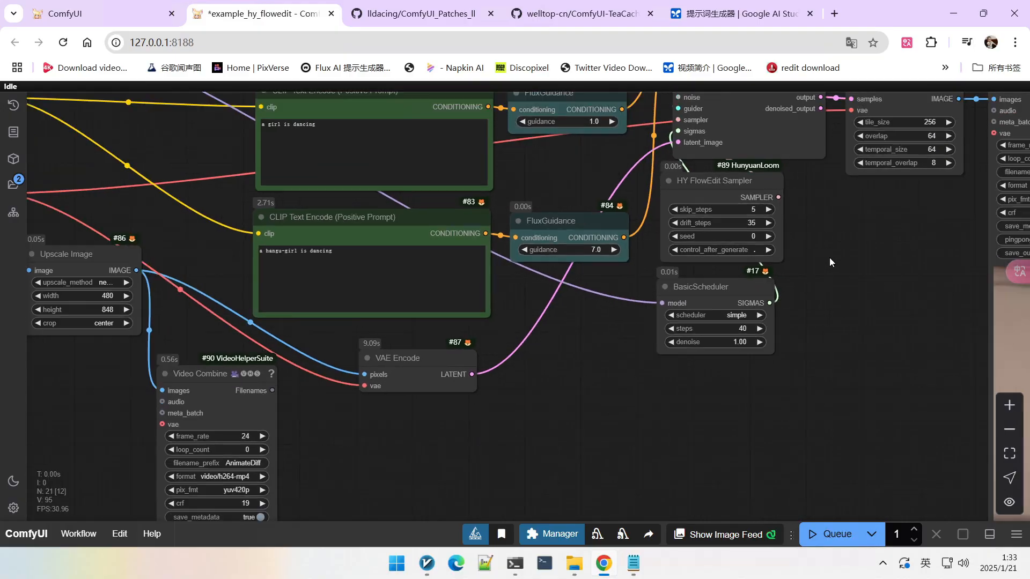
{"action": "scroll", "coordinate": [764, 253], "scroll_direction": "up", "scroll_amount": 2}
{"action": "scroll", "coordinate": [762, 248], "scroll_direction": "down", "scroll_amount": 3}
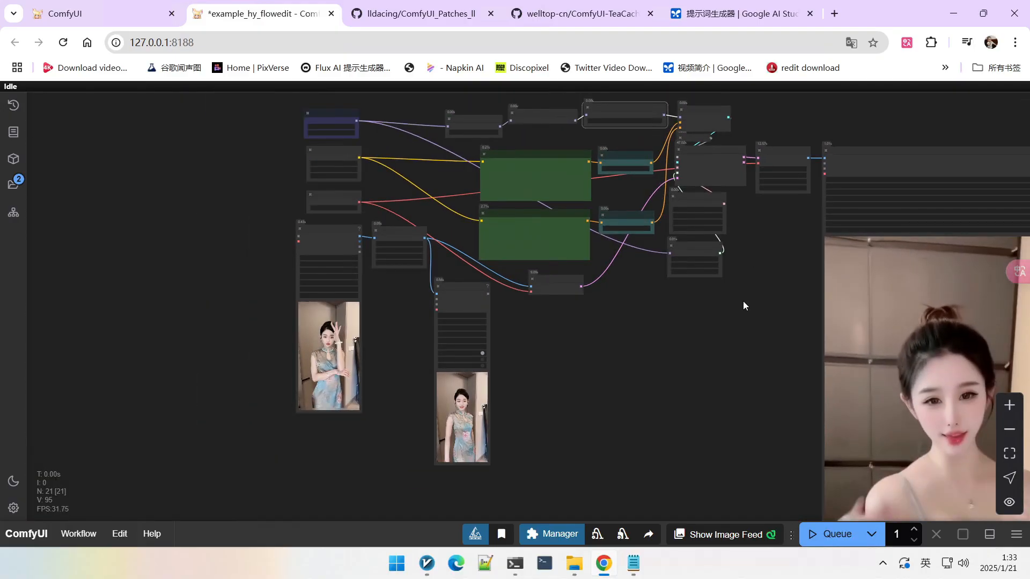
{"action": "left_click", "coordinate": [828, 534]}
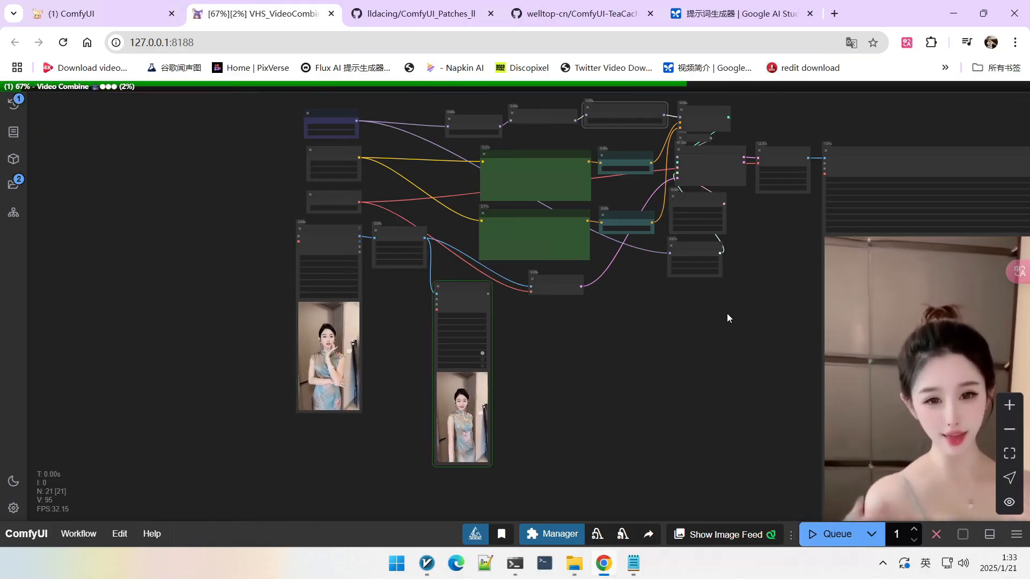
Step: Monitor the generation progress and review the new output video preview
{"action": "scroll", "coordinate": [705, 250], "scroll_direction": "up", "scroll_amount": 3}
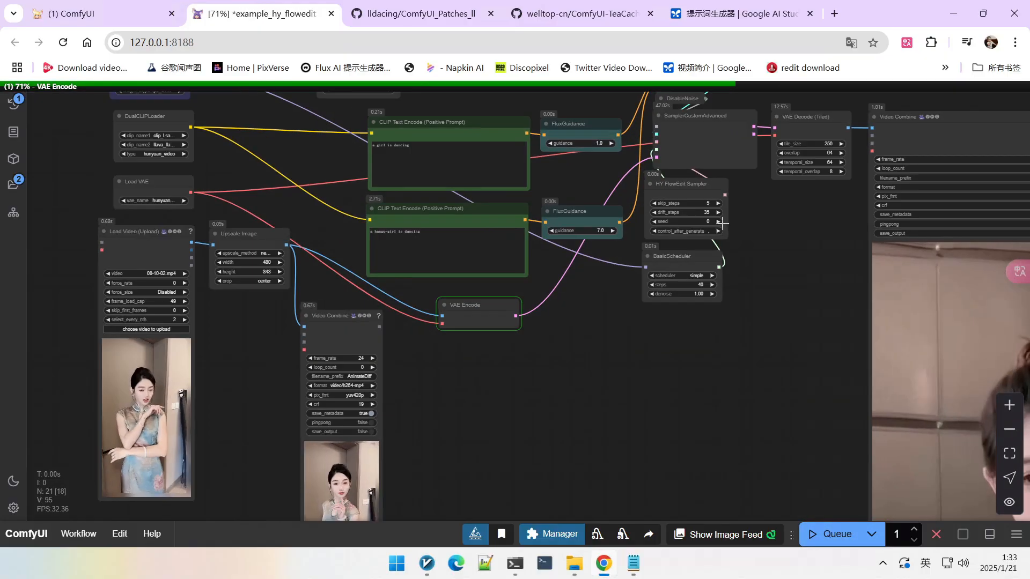
{"action": "scroll", "coordinate": [757, 298], "scroll_direction": "down", "scroll_amount": 5}
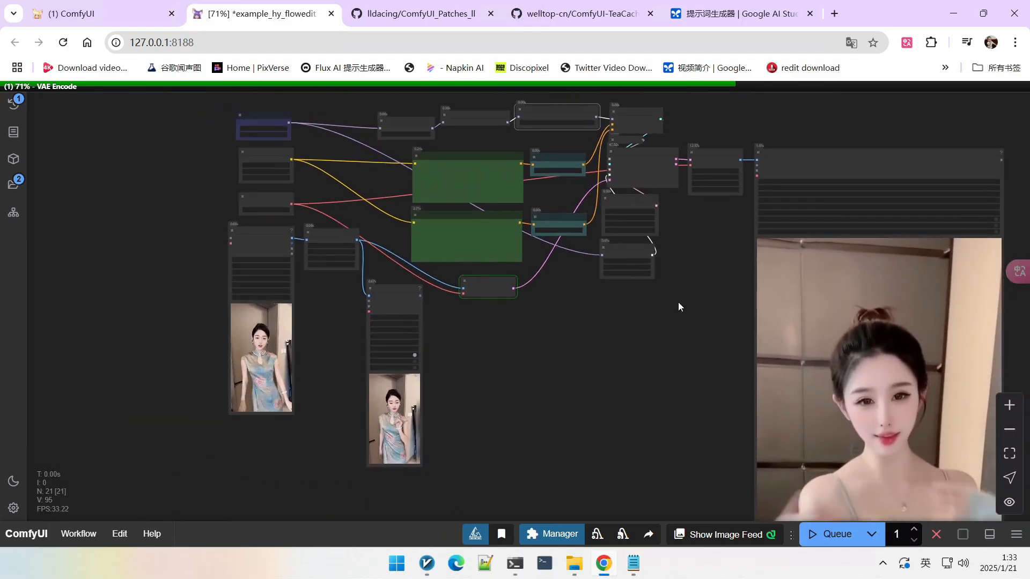
{"action": "scroll", "coordinate": [677, 301], "scroll_direction": "down", "scroll_amount": 2}
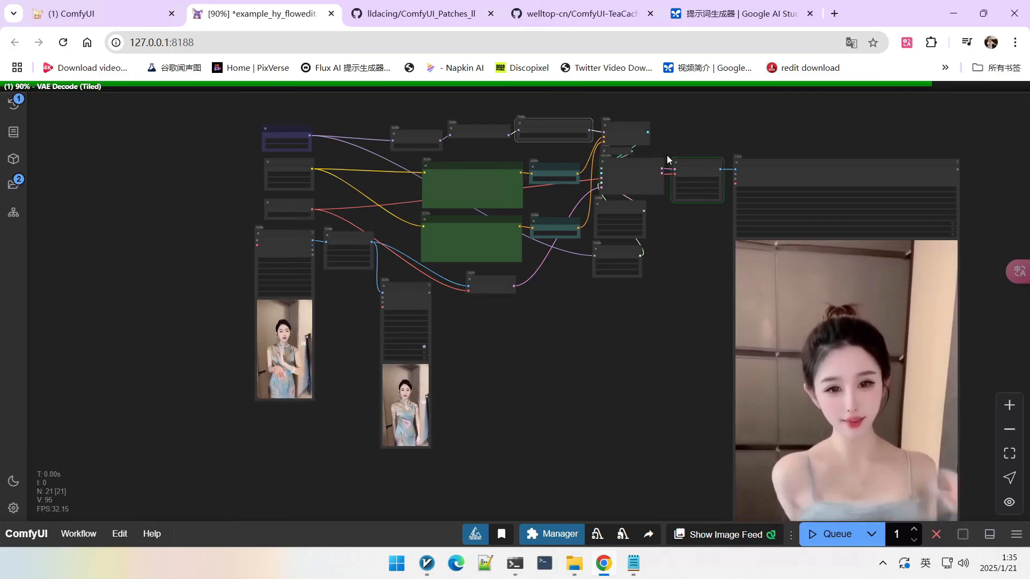
{"action": "scroll", "coordinate": [632, 325], "scroll_direction": "down", "scroll_amount": 4}
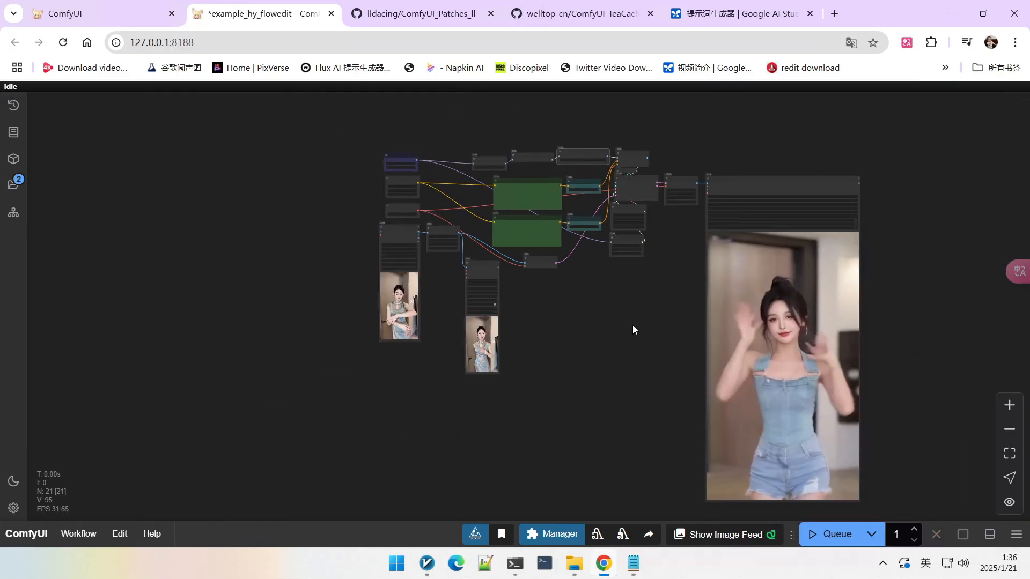
{"action": "scroll", "coordinate": [828, 310], "scroll_direction": "up", "scroll_amount": 6}
{"action": "scroll", "coordinate": [828, 310], "scroll_direction": "up", "scroll_amount": 1}
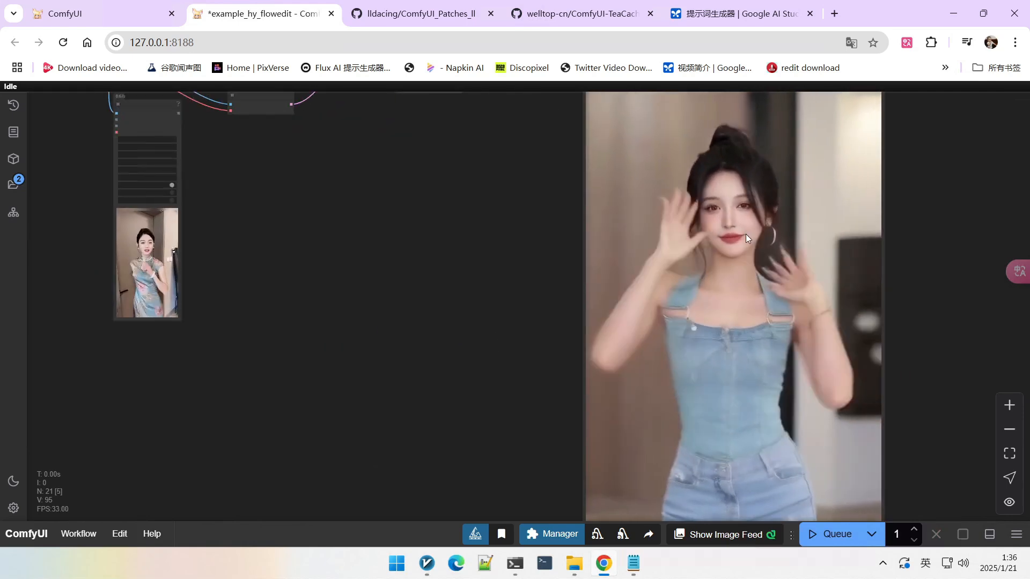
{"action": "left_click_drag", "start_coordinate": [465, 99], "coordinate": [554, 215]}
{"action": "left_click_drag", "start_coordinate": [555, 249], "coordinate": [563, 296]}
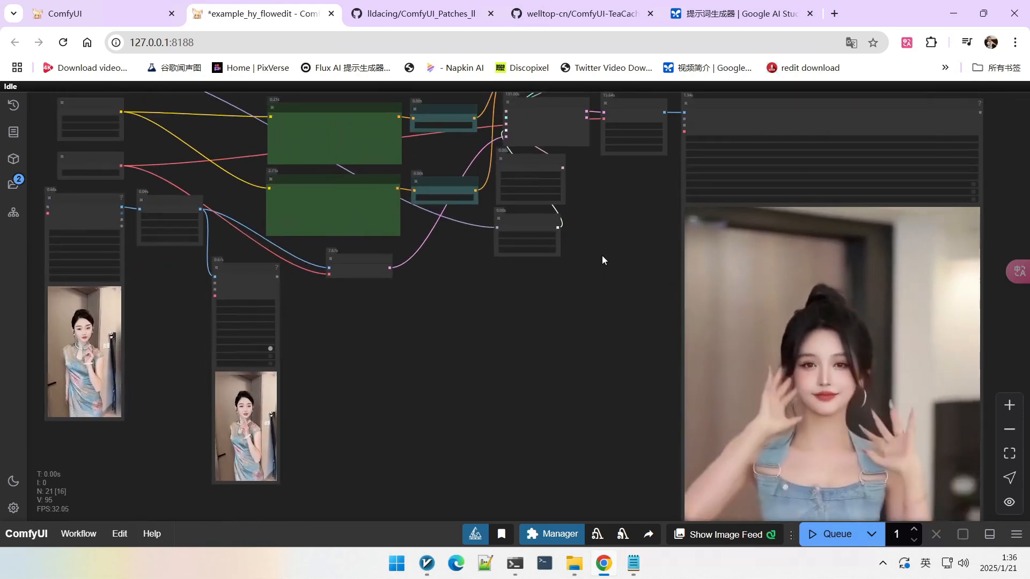
{"action": "scroll", "coordinate": [570, 214], "scroll_direction": "up", "scroll_amount": 3}
{"action": "scroll", "coordinate": [547, 197], "scroll_direction": "up", "scroll_amount": 6}
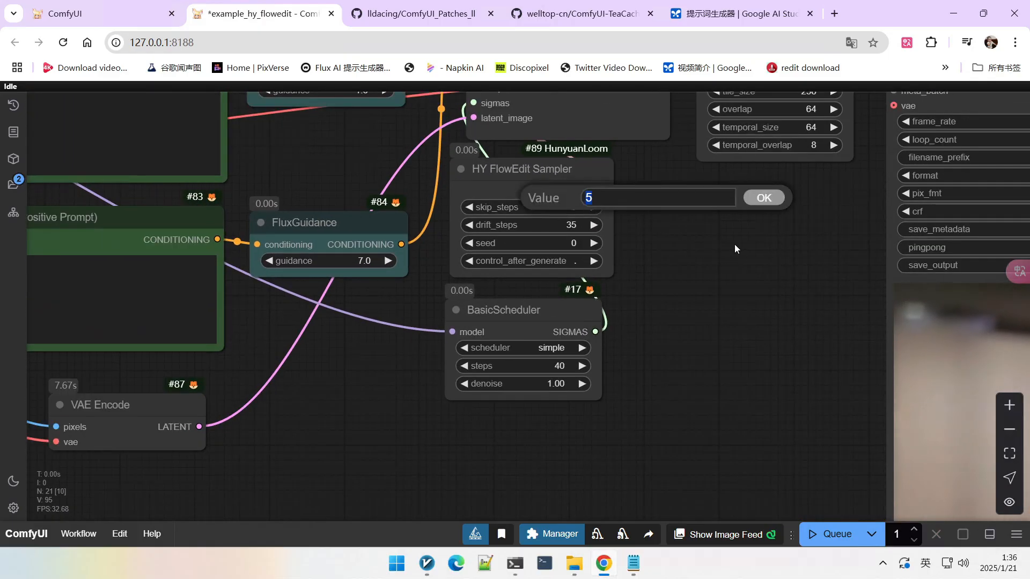
{"action": "scroll", "coordinate": [704, 295], "scroll_direction": "down", "scroll_amount": 10}
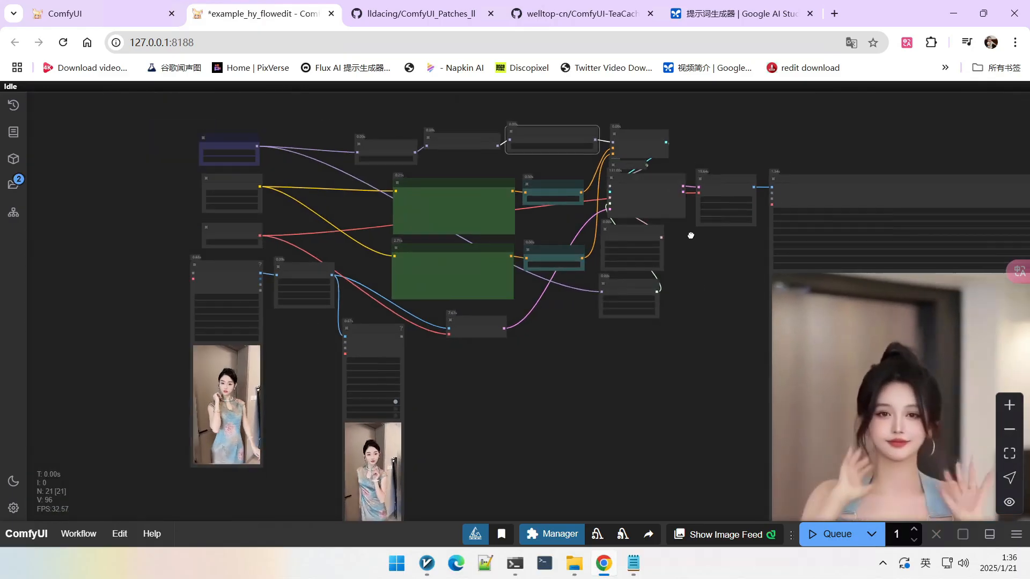
{"action": "left_click_drag", "start_coordinate": [692, 380], "coordinate": [617, 283]}
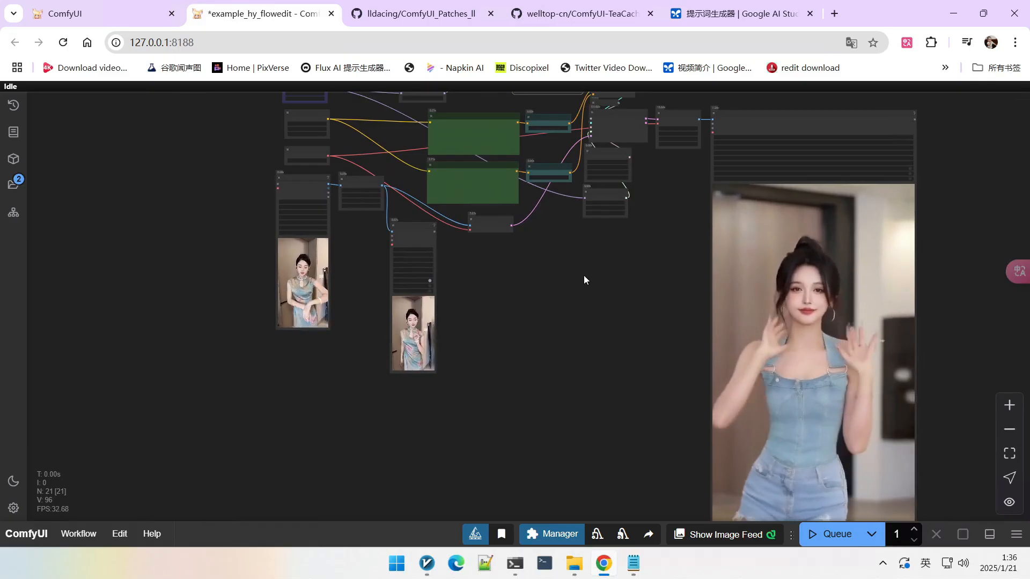
{"action": "scroll", "coordinate": [590, 273], "scroll_direction": "up", "scroll_amount": 2}
{"action": "left_click_drag", "start_coordinate": [554, 304], "coordinate": [570, 320]}
{"action": "scroll", "coordinate": [569, 318], "scroll_direction": "up", "scroll_amount": 1}
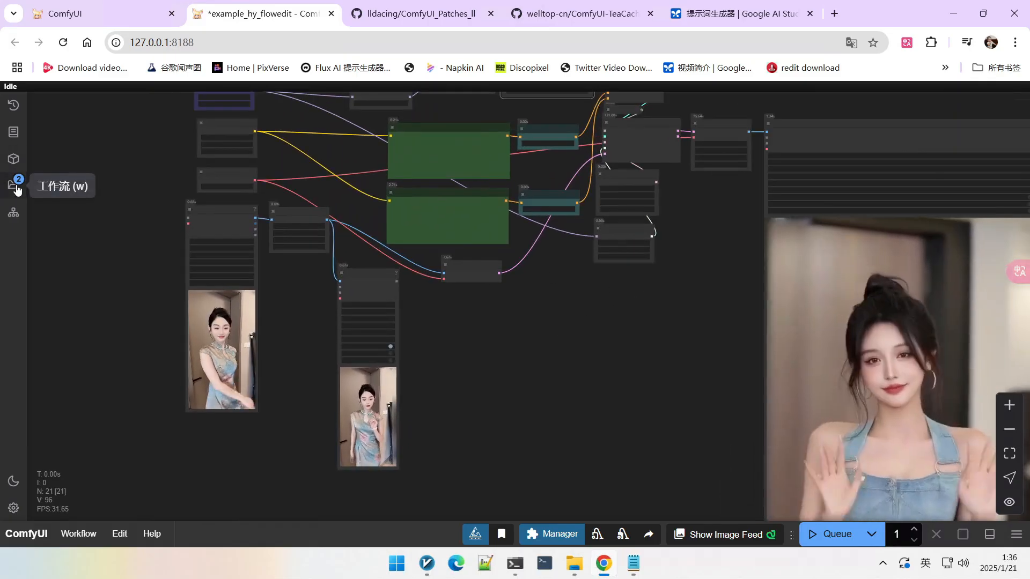
Step: Open the queue history to inspect an earlier generation, then return to the example_hy_flowedit workflow
{"action": "left_click", "coordinate": [15, 108]}
{"action": "scroll", "coordinate": [107, 333], "scroll_direction": "down", "scroll_amount": 5}
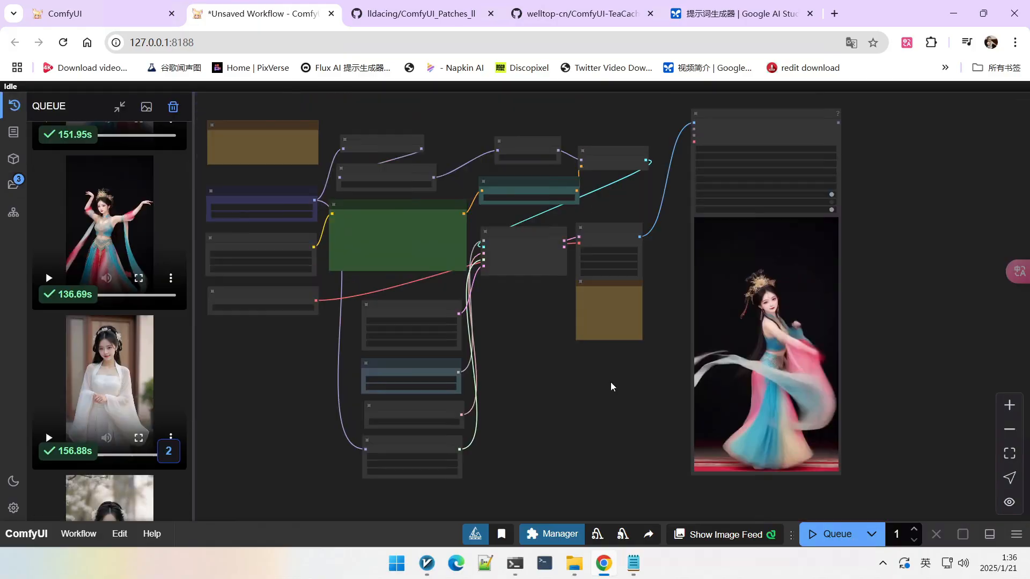
{"action": "scroll", "coordinate": [619, 387], "scroll_direction": "up", "scroll_amount": 2}
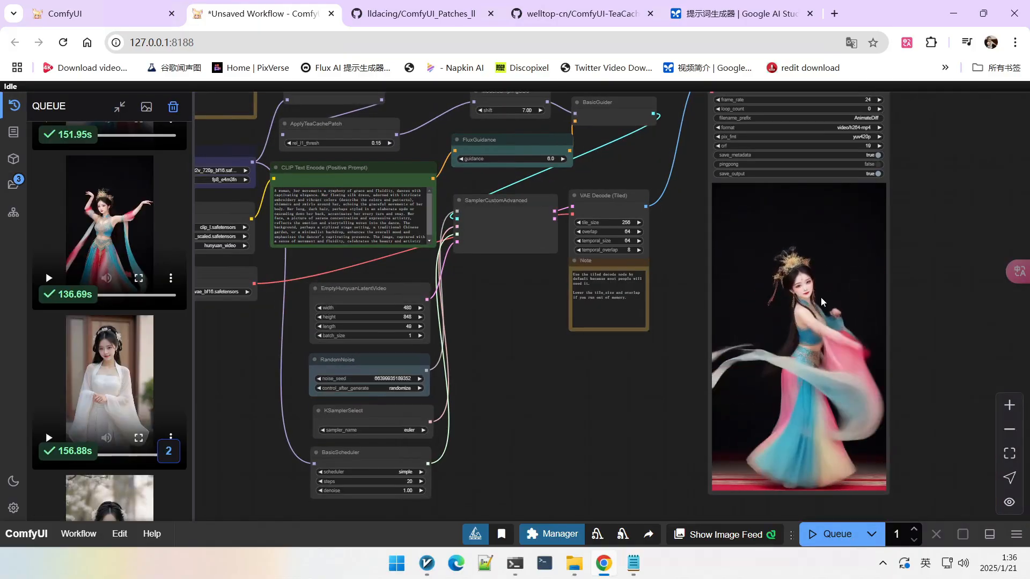
{"action": "left_click_drag", "start_coordinate": [513, 396], "coordinate": [643, 400]}
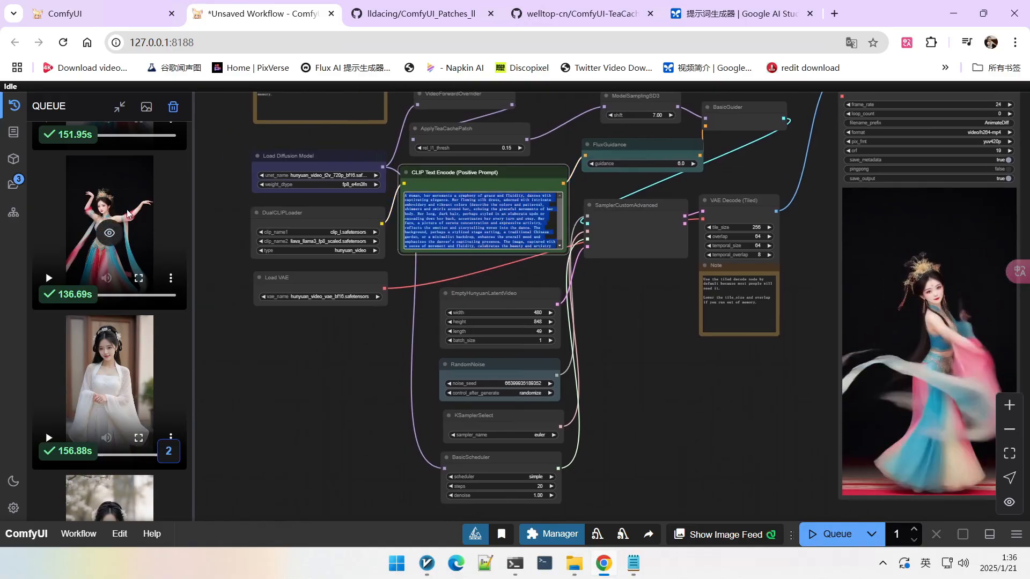
{"action": "key", "text": "w"}
{"action": "left_click", "coordinate": [113, 232]}
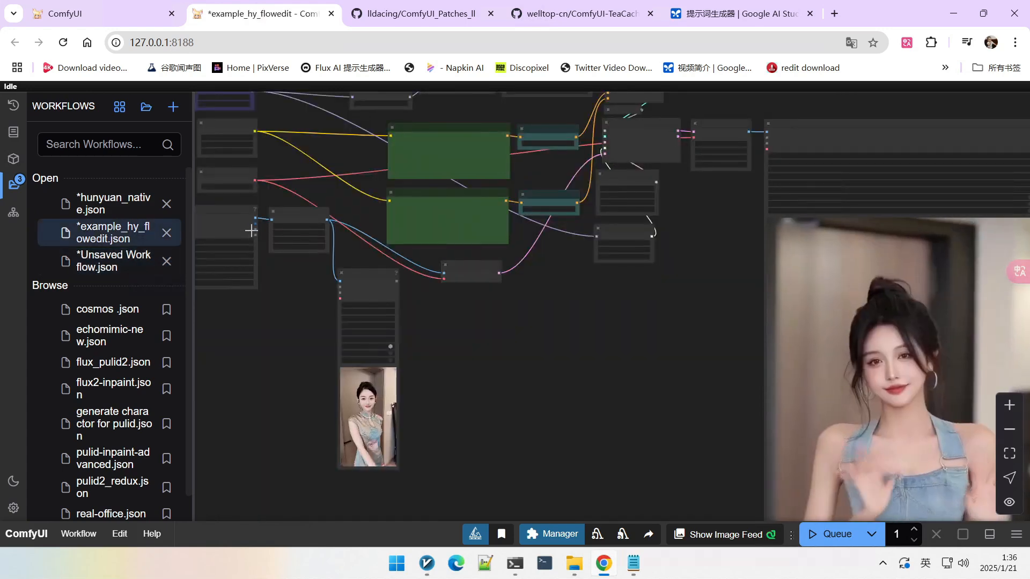
{"action": "left_click", "coordinate": [15, 183]}
Step: Upload AnimateDiff_00386.mp4 from the output folder as the Load Video node's source video
{"action": "scroll", "coordinate": [343, 276], "scroll_direction": "up", "scroll_amount": 6}
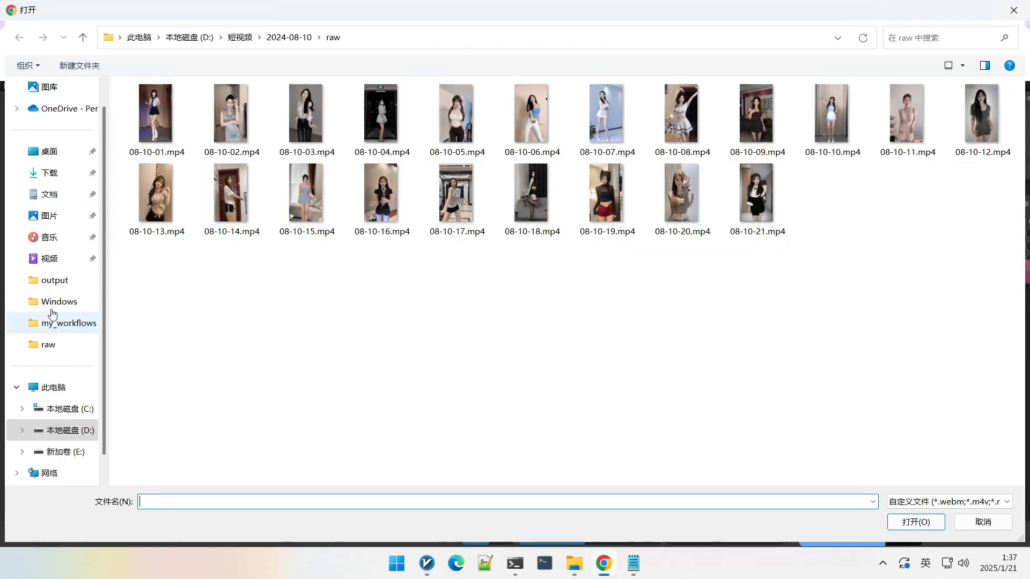
{"action": "left_click", "coordinate": [75, 284]}
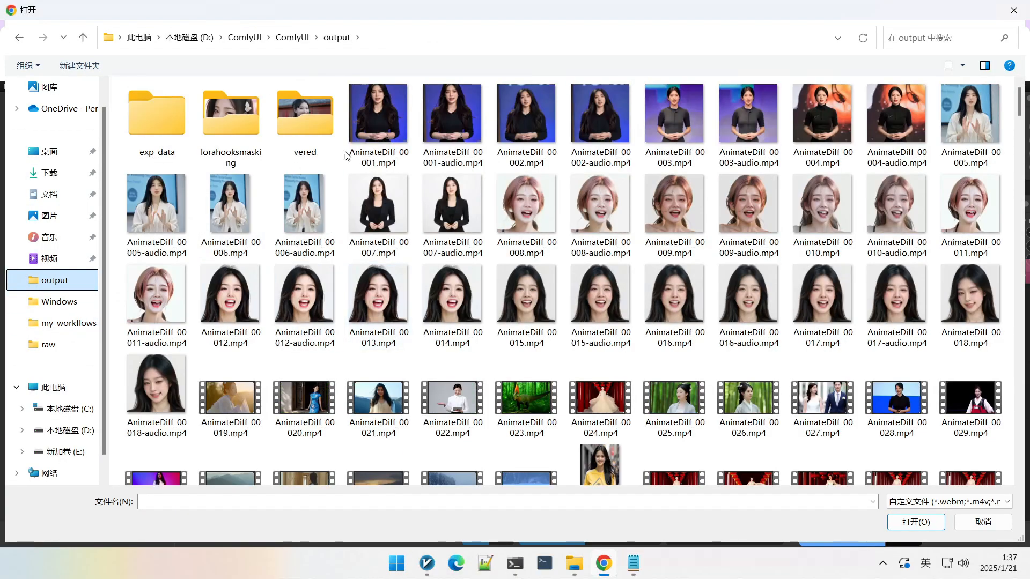
{"action": "scroll", "coordinate": [460, 273], "scroll_direction": "down", "scroll_amount": 20}
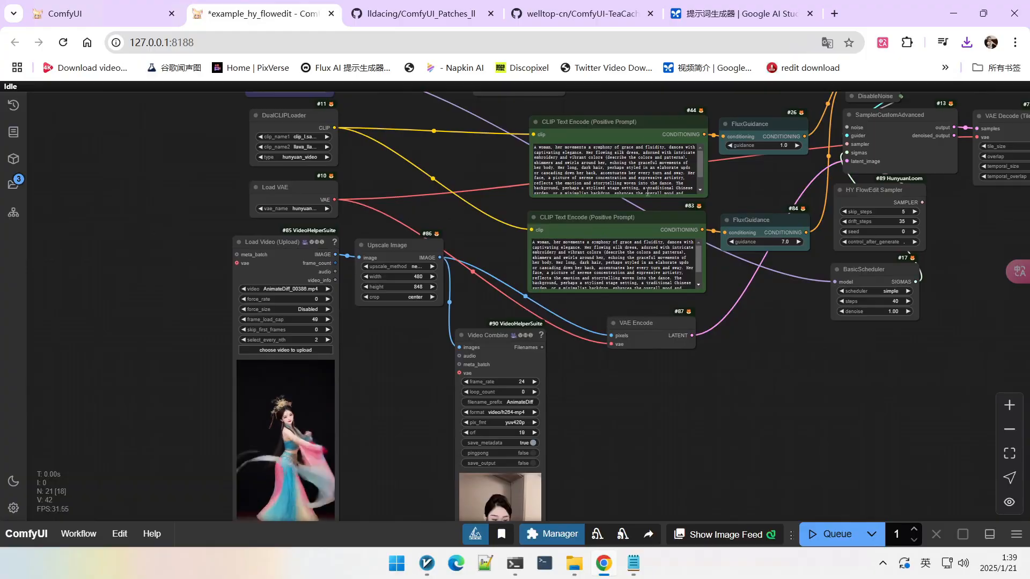
Step: Add an EmptyHunyuanLatentVideo node to the canvas through node search
{"action": "scroll", "coordinate": [453, 233], "scroll_direction": "up", "scroll_amount": 3}
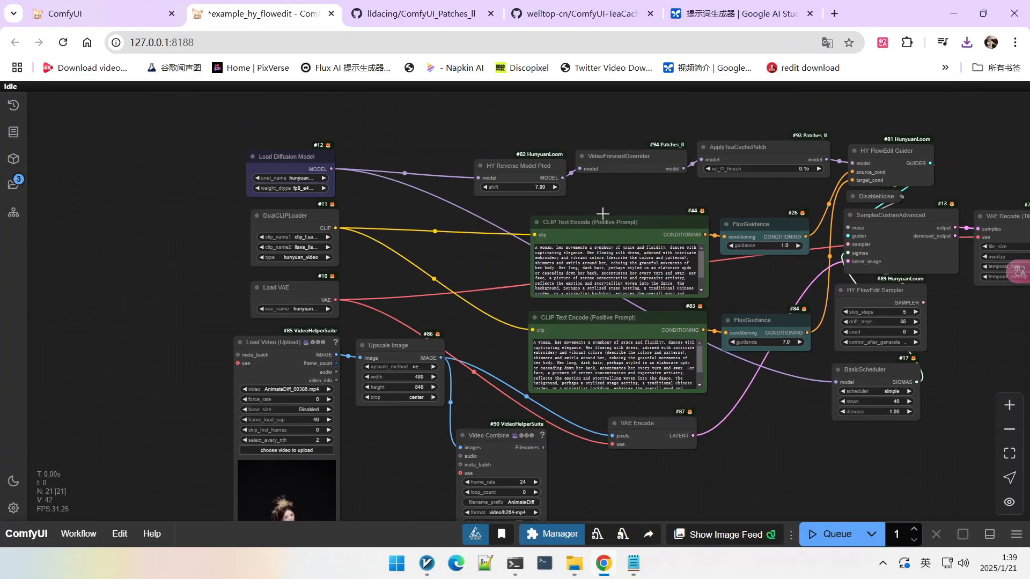
{"action": "left_click_drag", "start_coordinate": [603, 213], "coordinate": [502, 120]}
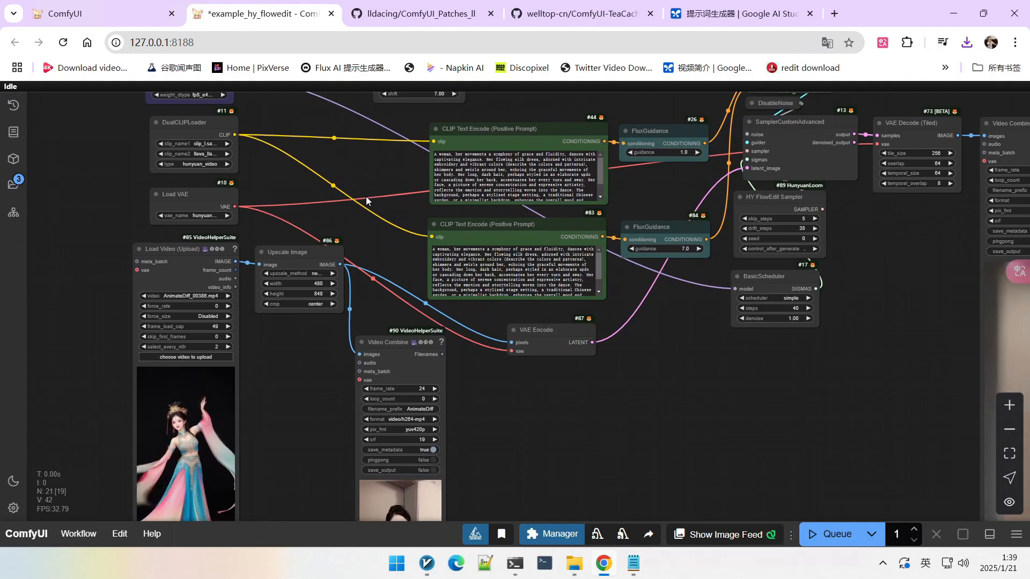
{"action": "scroll", "coordinate": [347, 204], "scroll_direction": "up", "scroll_amount": 2}
{"action": "scroll", "coordinate": [317, 144], "scroll_direction": "up", "scroll_amount": 4}
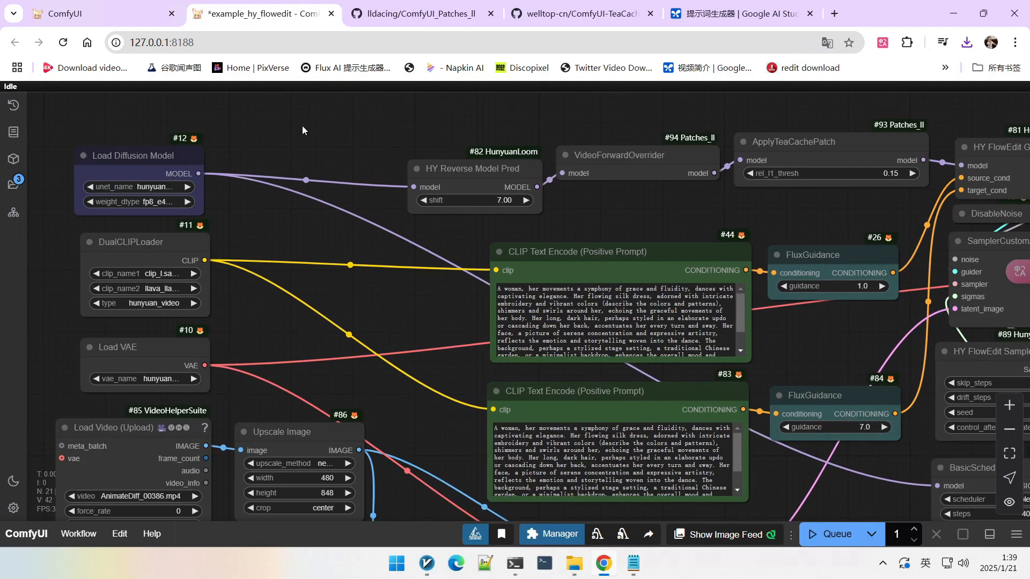
{"action": "double_click", "coordinate": [294, 97]}
{"action": "type", "text": "hun"}
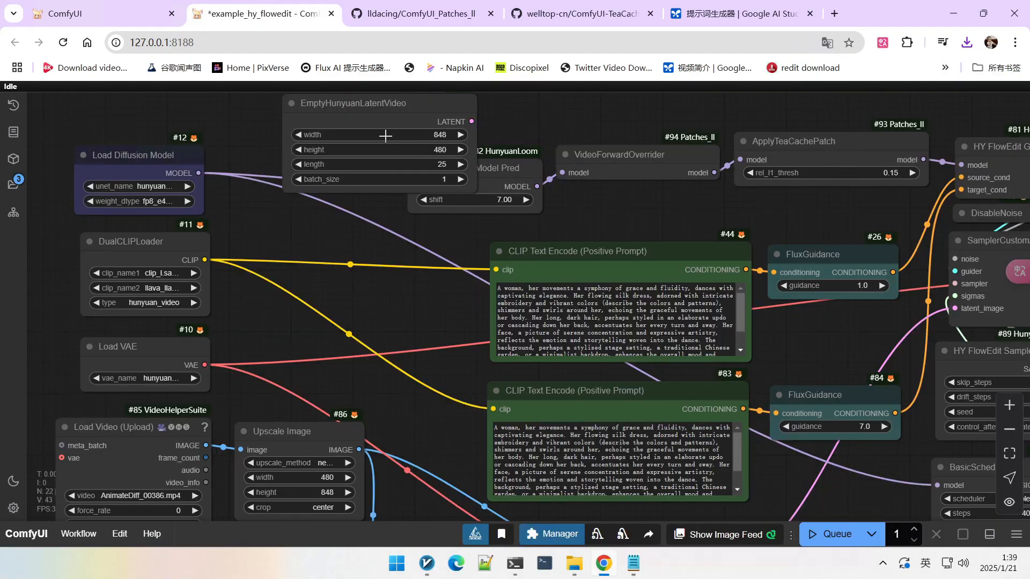
Step: Delete the newly added EmptyHunyuanLatentVideo node from the canvas
{"action": "left_click_drag", "start_coordinate": [510, 126], "coordinate": [532, 175]}
{"action": "left_click_drag", "start_coordinate": [397, 152], "coordinate": [370, 144]}
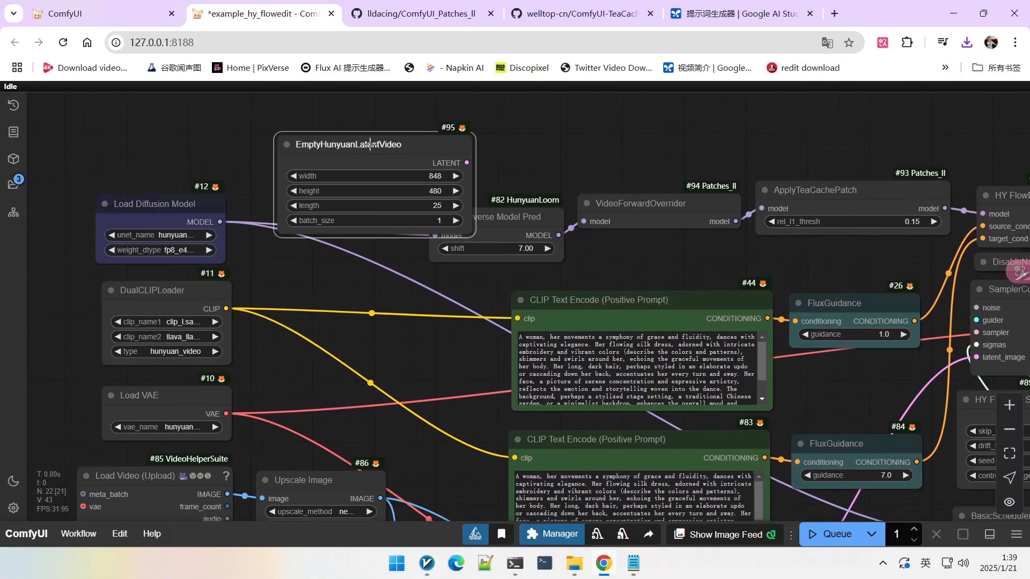
{"action": "key", "text": "Delete"}
{"action": "double_click", "coordinate": [444, 154]}
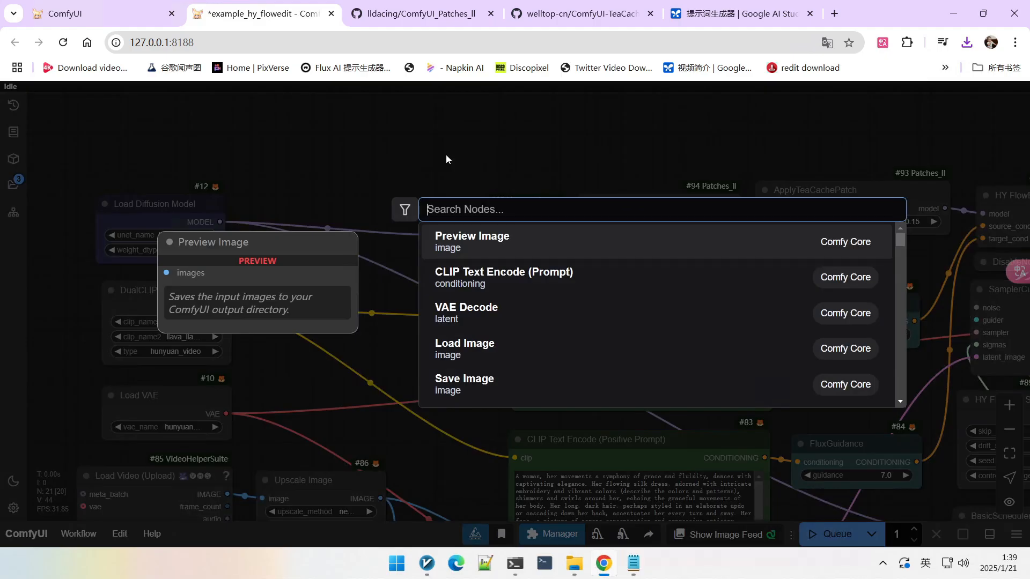
{"action": "left_click", "coordinate": [414, 172]}
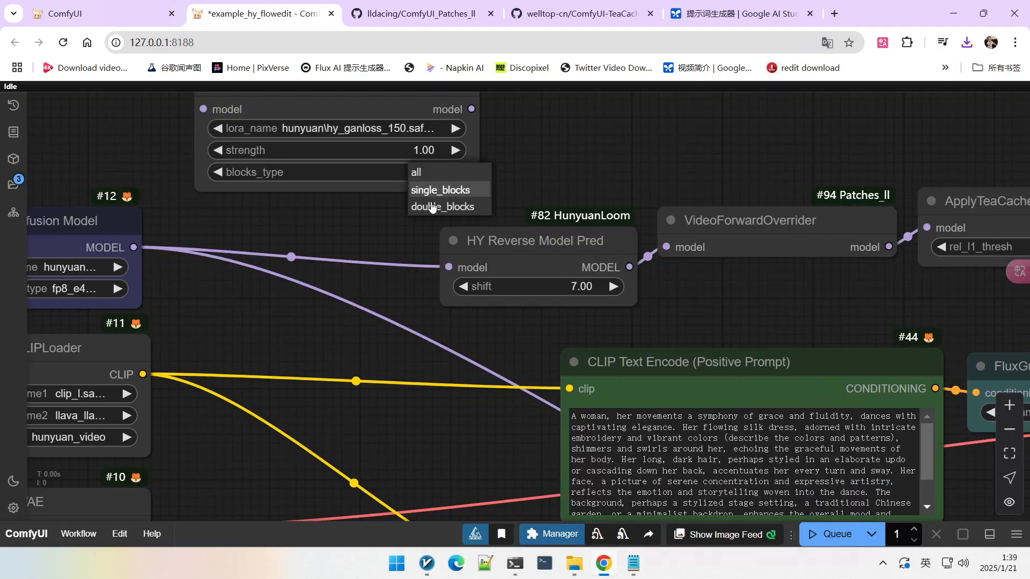
Step: Review the generated output video previews beside the workflow
{"action": "scroll", "coordinate": [494, 197], "scroll_direction": "down", "scroll_amount": 5}
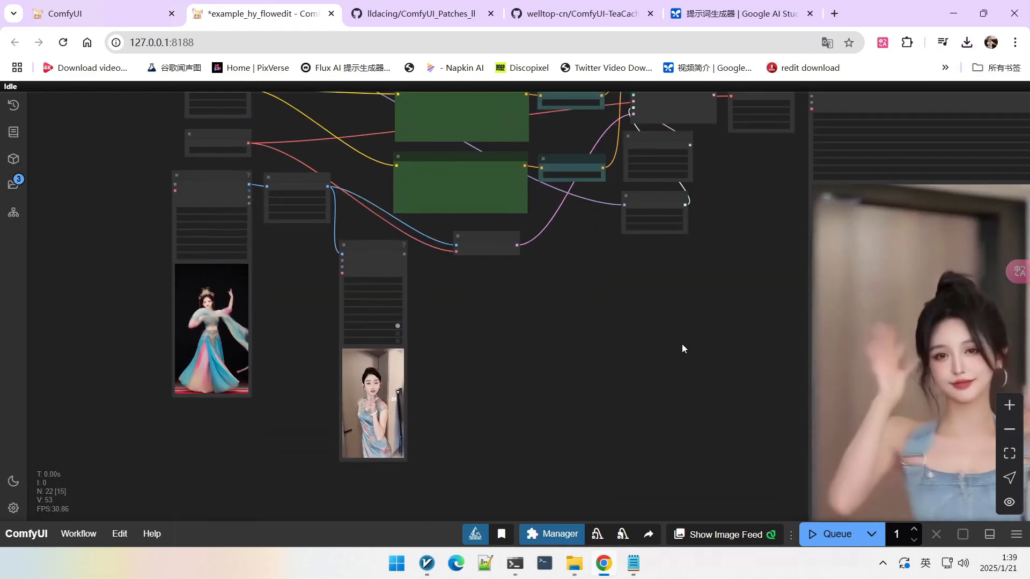
{"action": "scroll", "coordinate": [680, 350], "scroll_direction": "down", "scroll_amount": 3}
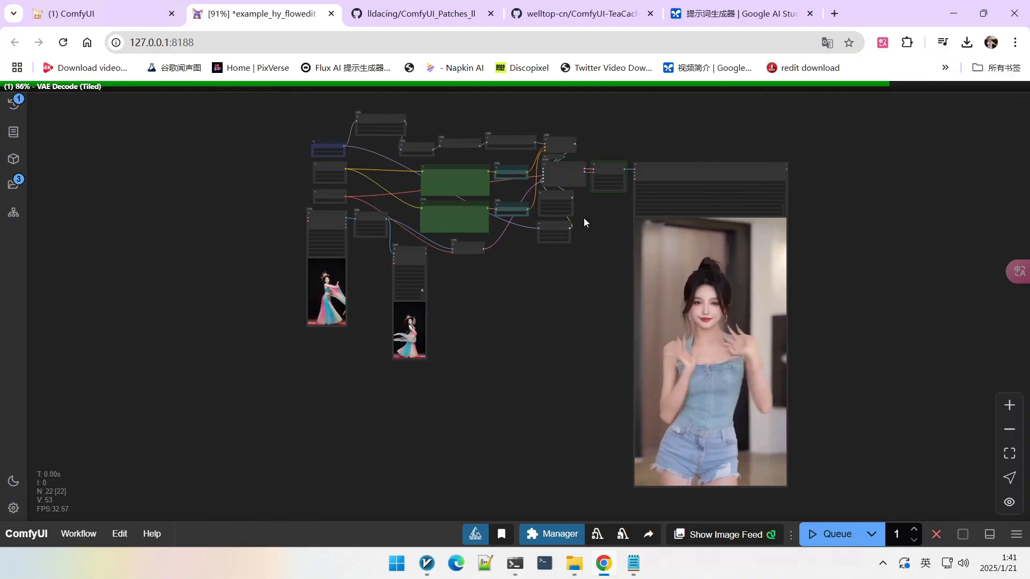
{"action": "scroll", "coordinate": [598, 304], "scroll_direction": "up", "scroll_amount": 2}
{"action": "scroll", "coordinate": [781, 313], "scroll_direction": "up", "scroll_amount": 3}
{"action": "scroll", "coordinate": [894, 279], "scroll_direction": "down", "scroll_amount": 2}
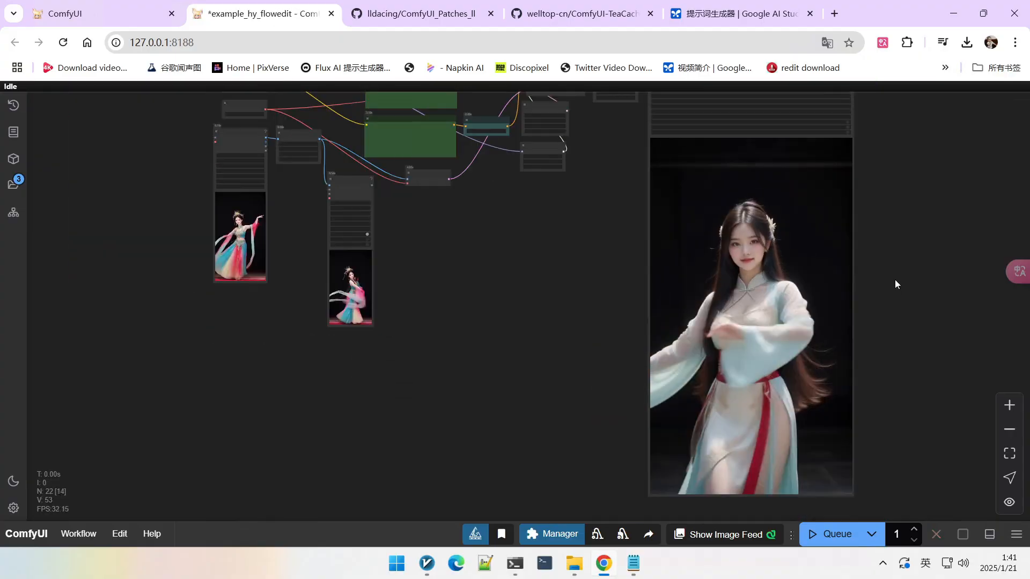
{"action": "left_click_drag", "start_coordinate": [893, 286], "coordinate": [887, 244]}
{"action": "left_click_drag", "start_coordinate": [518, 165], "coordinate": [562, 286]}
{"action": "scroll", "coordinate": [562, 286], "scroll_direction": "down", "scroll_amount": 2}
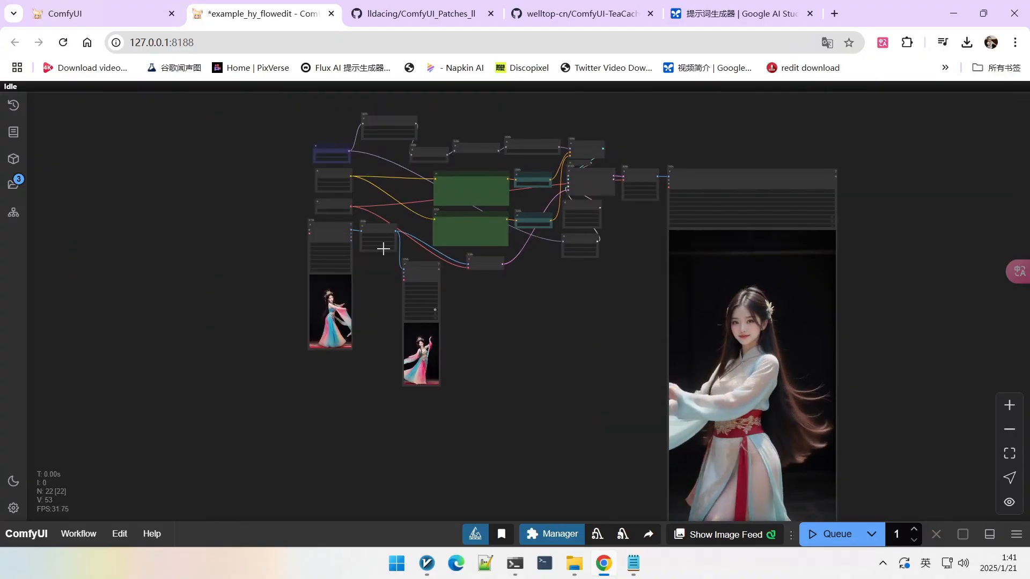
{"action": "scroll", "coordinate": [388, 174], "scroll_direction": "up", "scroll_amount": 6}
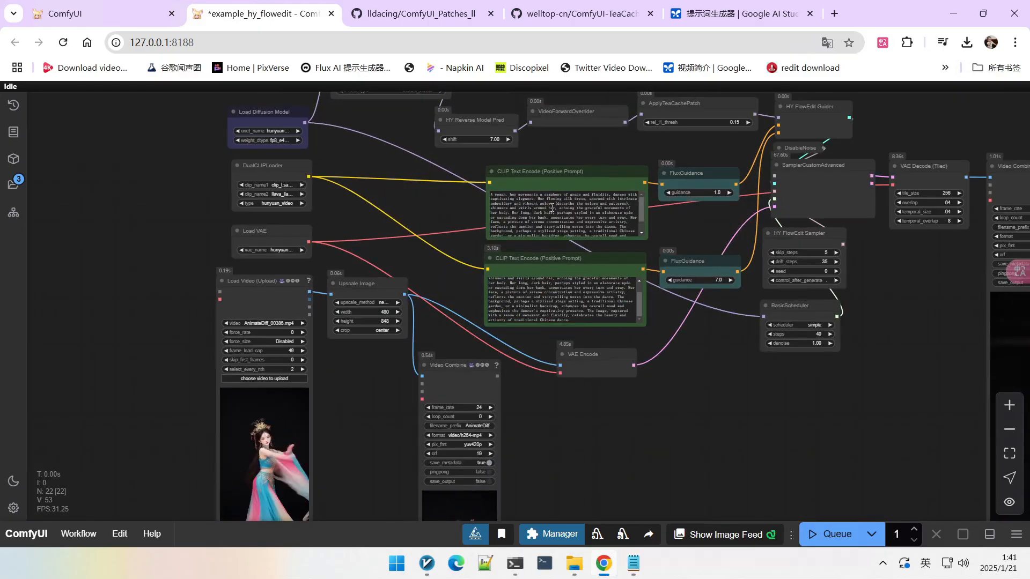
{"action": "scroll", "coordinate": [407, 122], "scroll_direction": "down", "scroll_amount": 3}
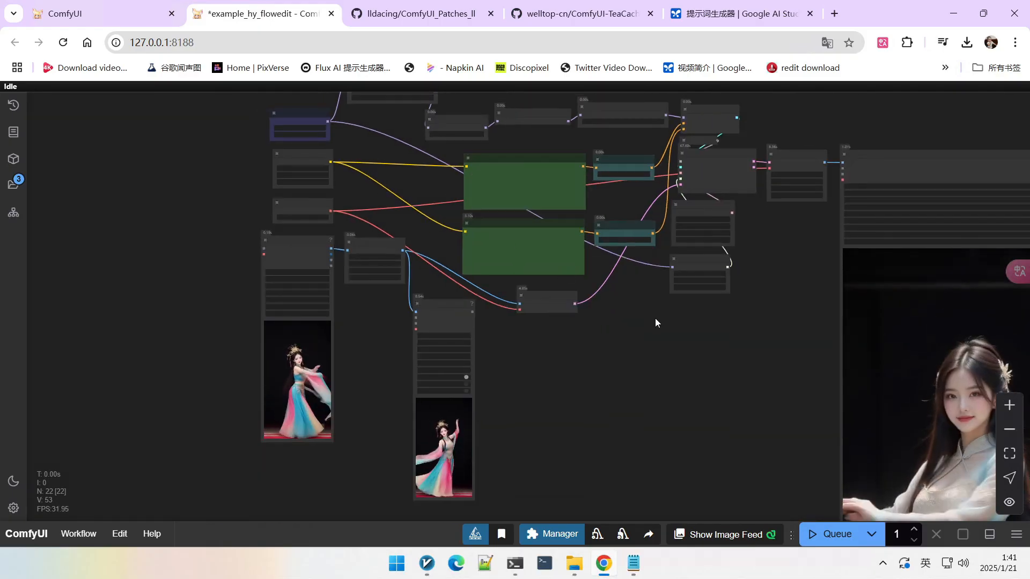
{"action": "left_click_drag", "start_coordinate": [655, 318], "coordinate": [632, 199]}
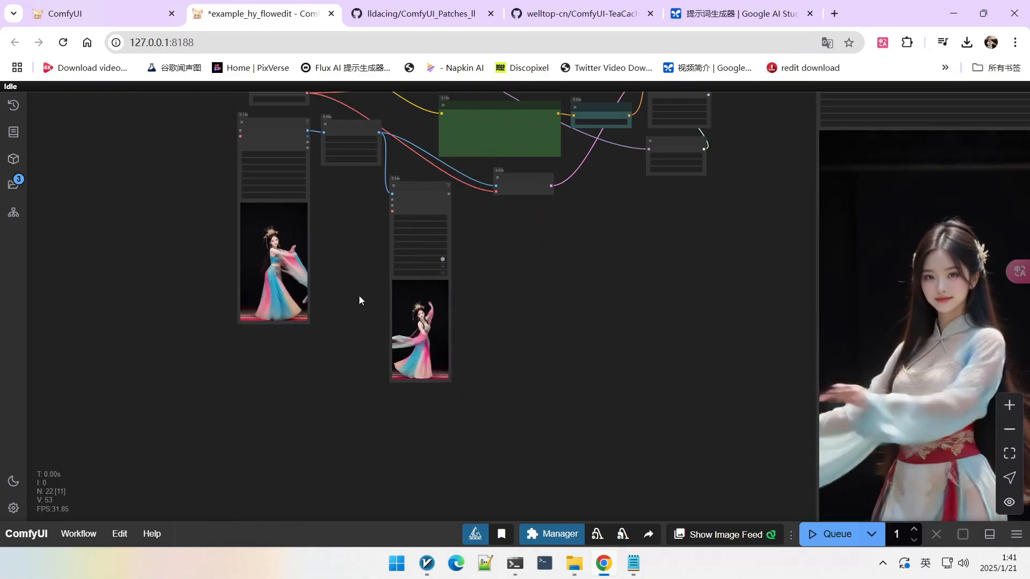
{"action": "scroll", "coordinate": [359, 299], "scroll_direction": "down", "scroll_amount": 1}
{"action": "scroll", "coordinate": [573, 365], "scroll_direction": "down", "scroll_amount": 2}
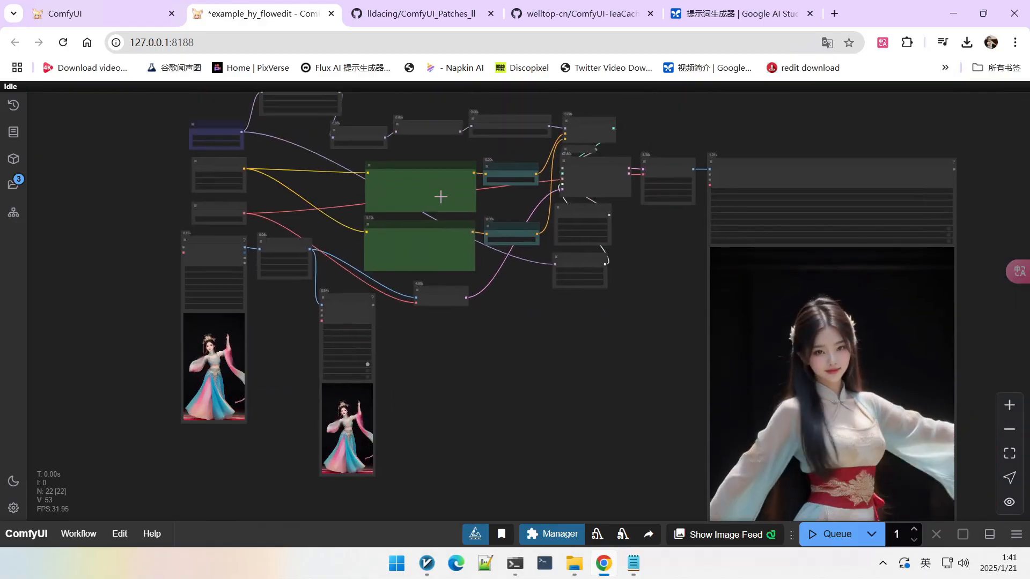
{"action": "scroll", "coordinate": [437, 196], "scroll_direction": "up", "scroll_amount": 5}
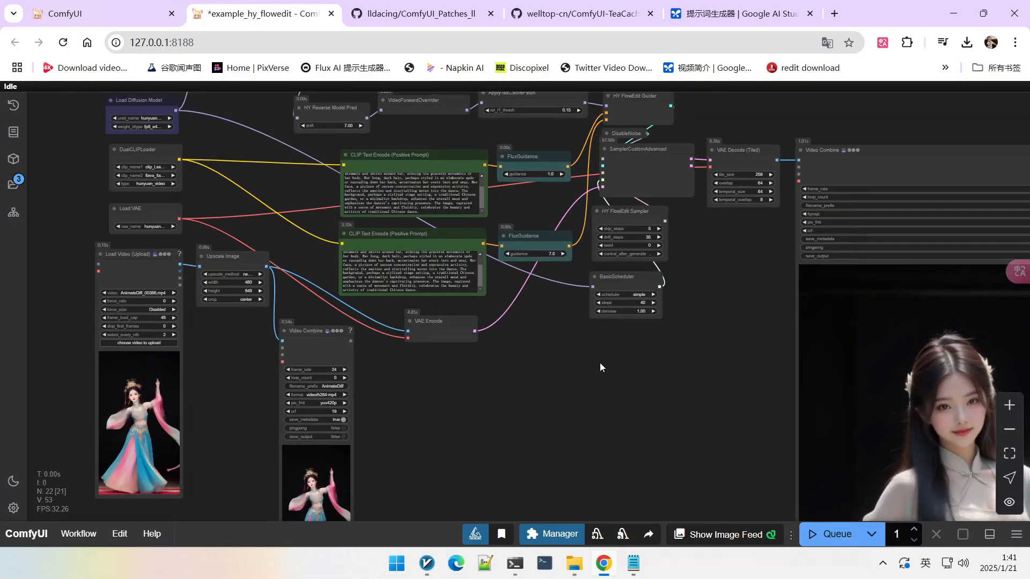
{"action": "scroll", "coordinate": [598, 365], "scroll_direction": "down", "scroll_amount": 4}
{"action": "scroll", "coordinate": [790, 242], "scroll_direction": "down", "scroll_amount": 1}
{"action": "left_click_drag", "start_coordinate": [565, 231], "coordinate": [561, 272]}
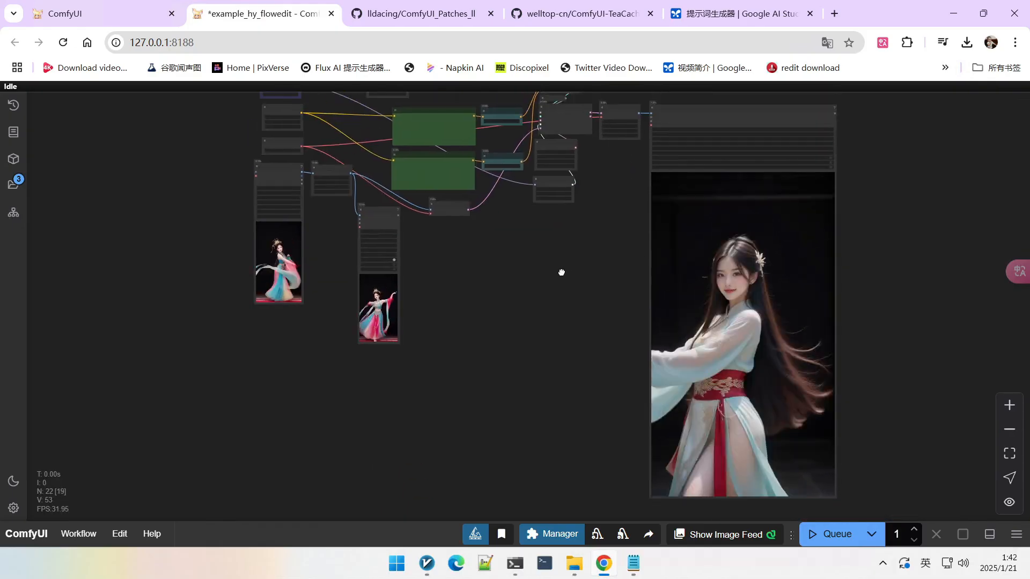
{"action": "scroll", "coordinate": [758, 303], "scroll_direction": "up", "scroll_amount": 2}
{"action": "scroll", "coordinate": [344, 178], "scroll_direction": "up", "scroll_amount": 6}
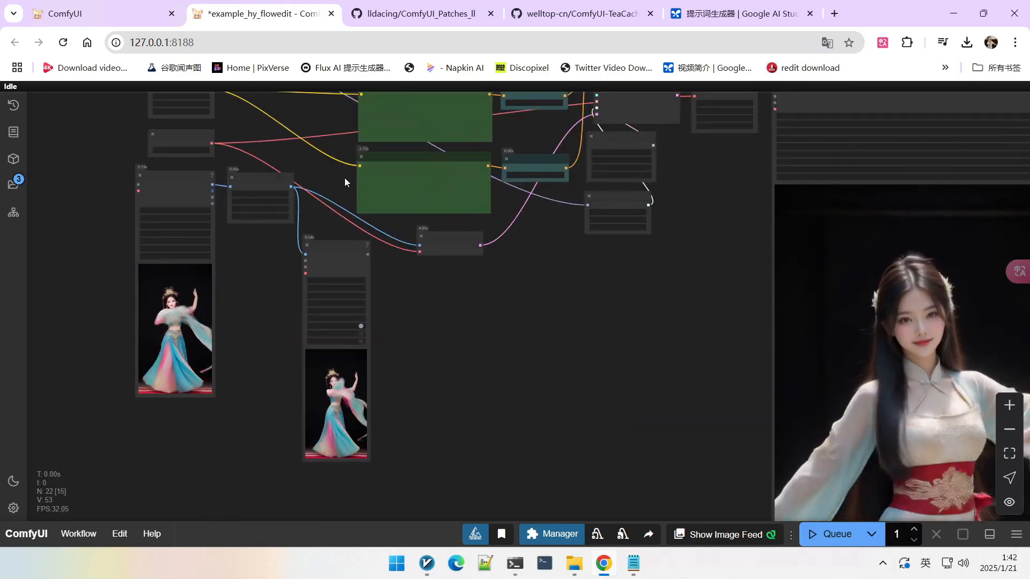
Step: Insert "hanfu" before "woman" at the start of the second CLIP Text Encode prompt
{"action": "scroll", "coordinate": [346, 165], "scroll_direction": "up", "scroll_amount": 1}
{"action": "scroll", "coordinate": [463, 206], "scroll_direction": "up", "scroll_amount": 1}
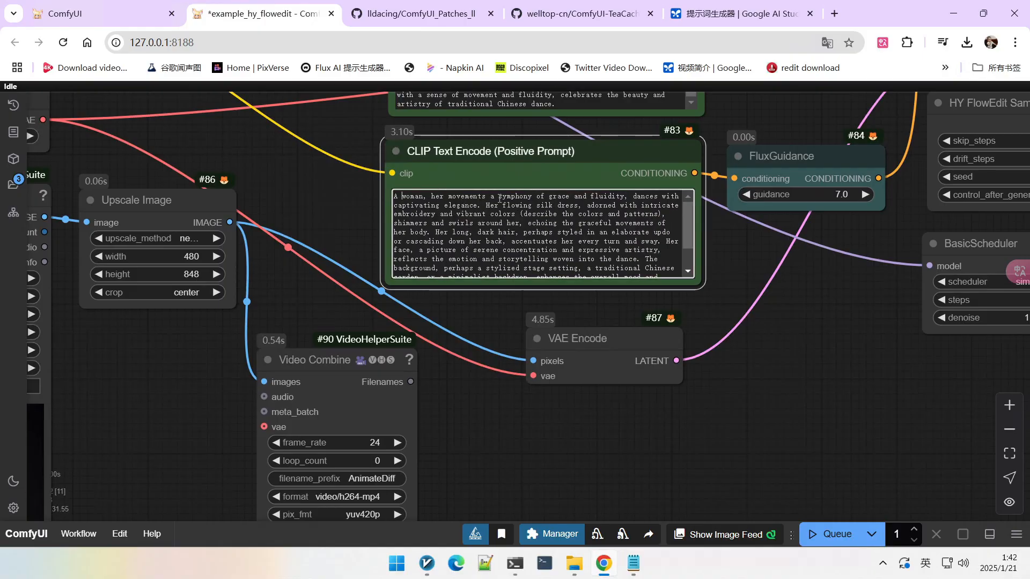
{"action": "type", "text": "hanfu"}
{"action": "scroll", "coordinate": [318, 186], "scroll_direction": "down", "scroll_amount": 2}
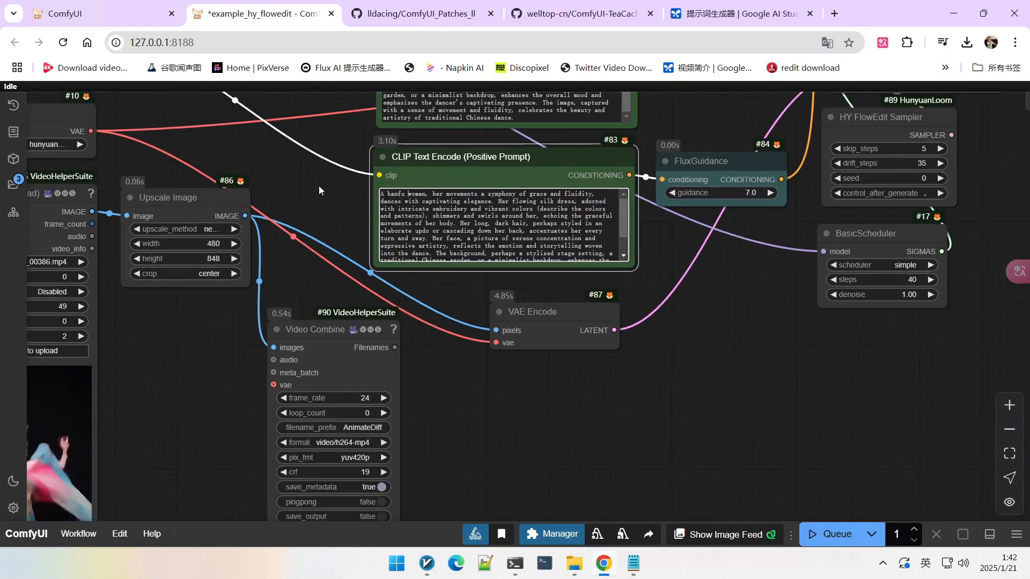
Step: Inspect the new output videos and the sampler and scheduler settings
{"action": "scroll", "coordinate": [580, 266], "scroll_direction": "down", "scroll_amount": 5}
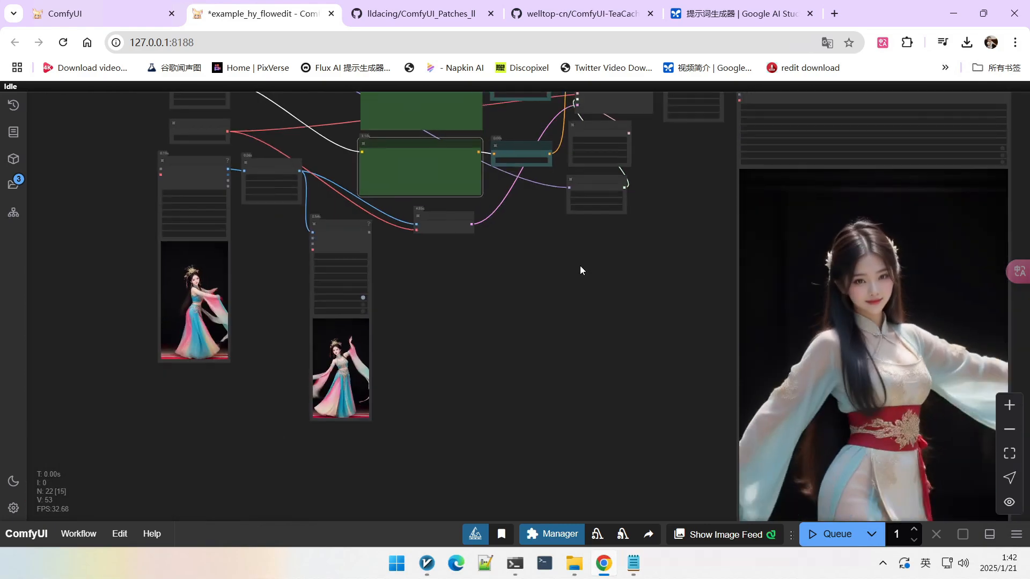
{"action": "scroll", "coordinate": [600, 300], "scroll_direction": "down", "scroll_amount": 2}
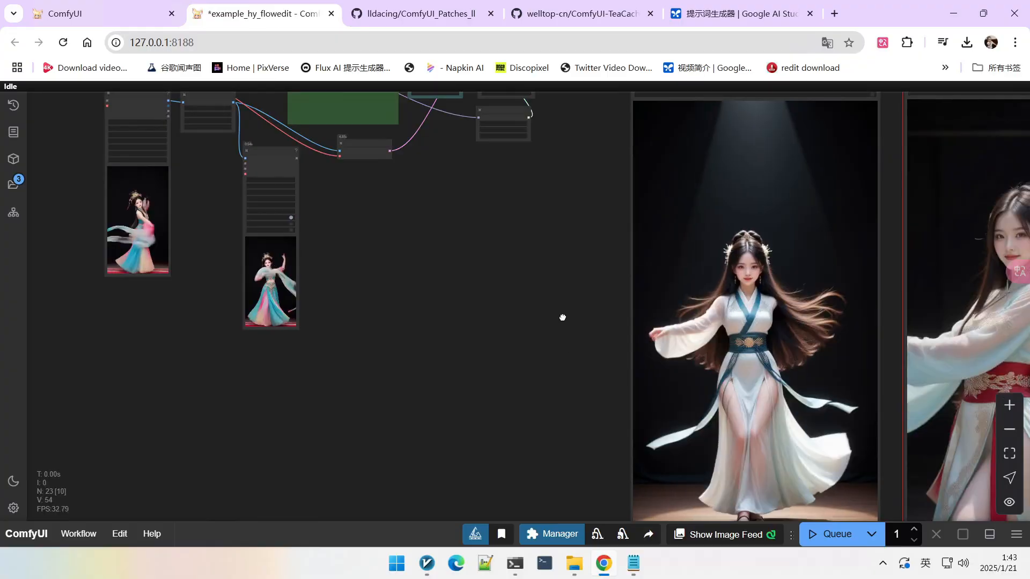
{"action": "scroll", "coordinate": [679, 308], "scroll_direction": "down", "scroll_amount": 1}
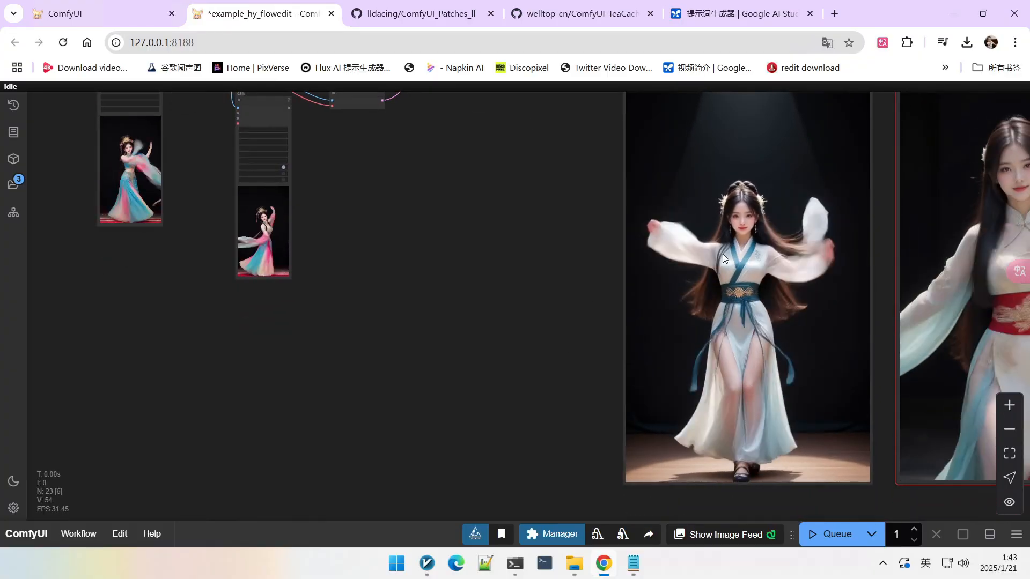
{"action": "scroll", "coordinate": [694, 241], "scroll_direction": "down", "scroll_amount": 3}
{"action": "left_click_drag", "start_coordinate": [532, 228], "coordinate": [538, 275]}
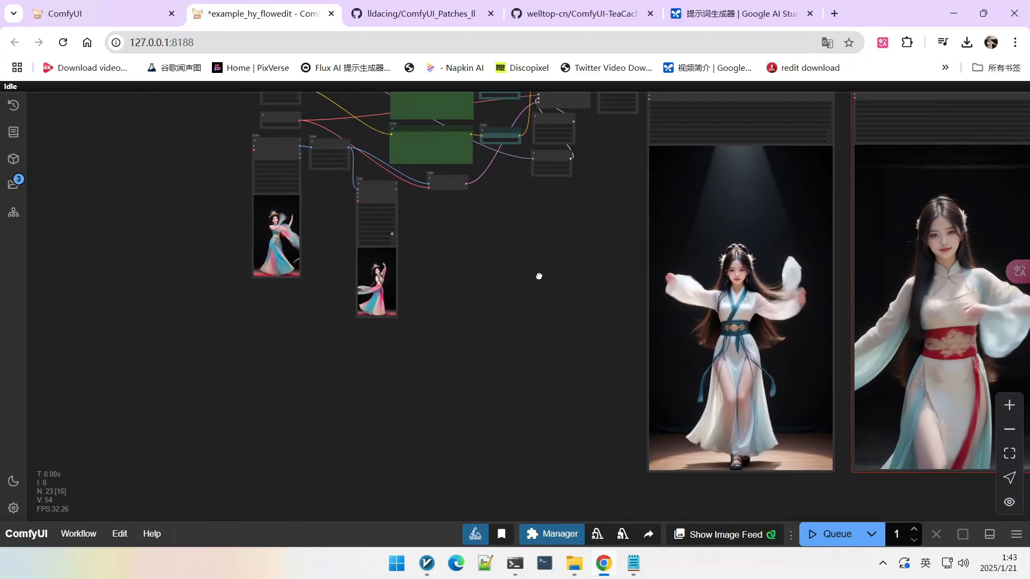
{"action": "scroll", "coordinate": [696, 300], "scroll_direction": "down", "scroll_amount": 2}
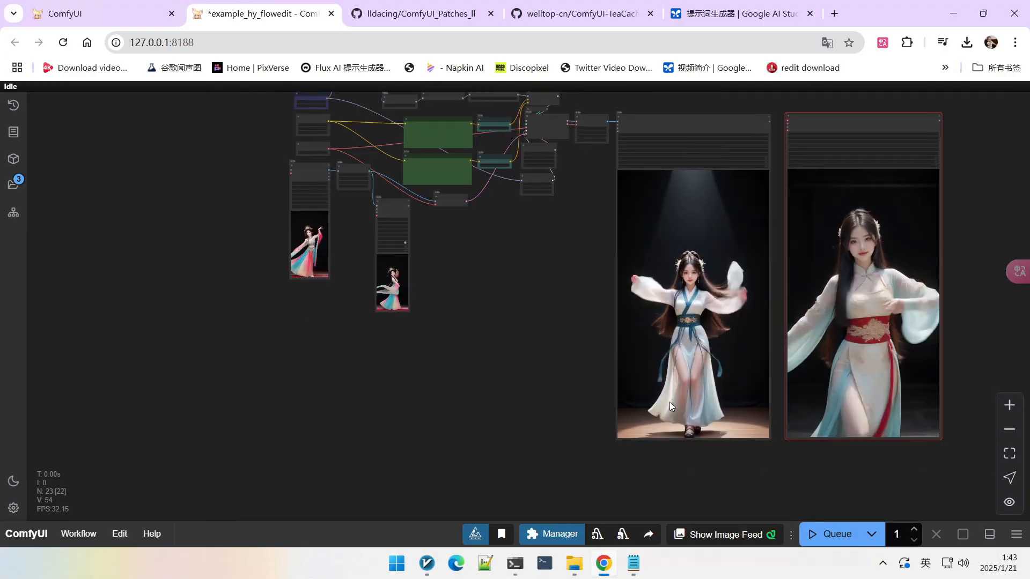
{"action": "scroll", "coordinate": [669, 401], "scroll_direction": "up", "scroll_amount": 5}
{"action": "left_click_drag", "start_coordinate": [538, 297], "coordinate": [581, 272]}
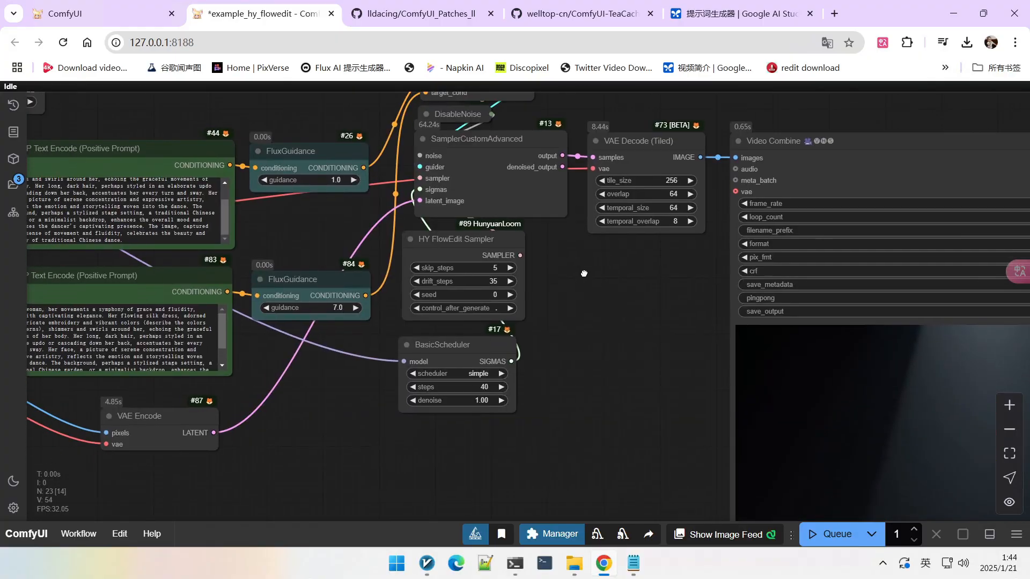
{"action": "scroll", "coordinate": [406, 264], "scroll_direction": "up", "scroll_amount": 3}
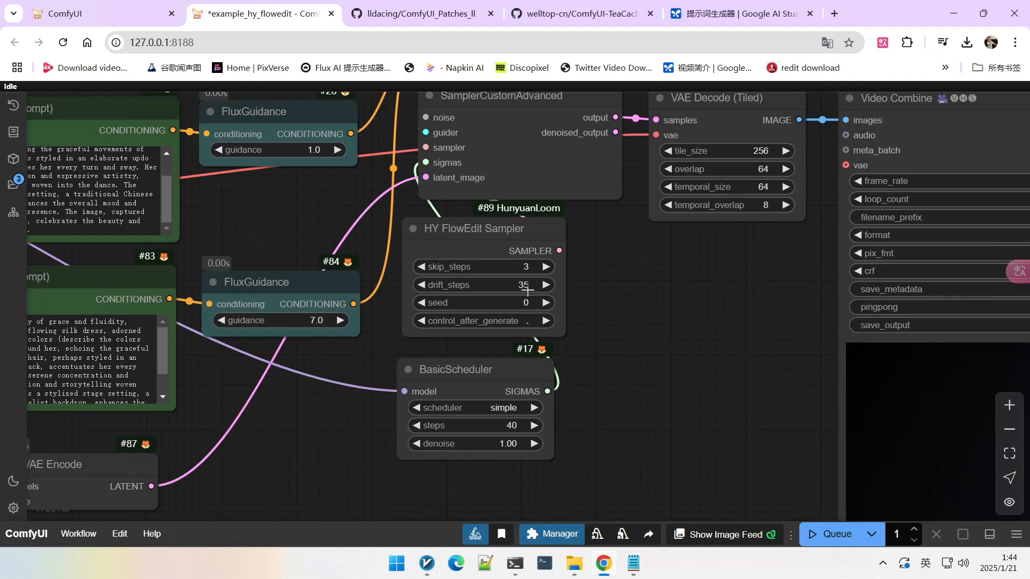
{"action": "scroll", "coordinate": [505, 284], "scroll_direction": "down", "scroll_amount": 3}
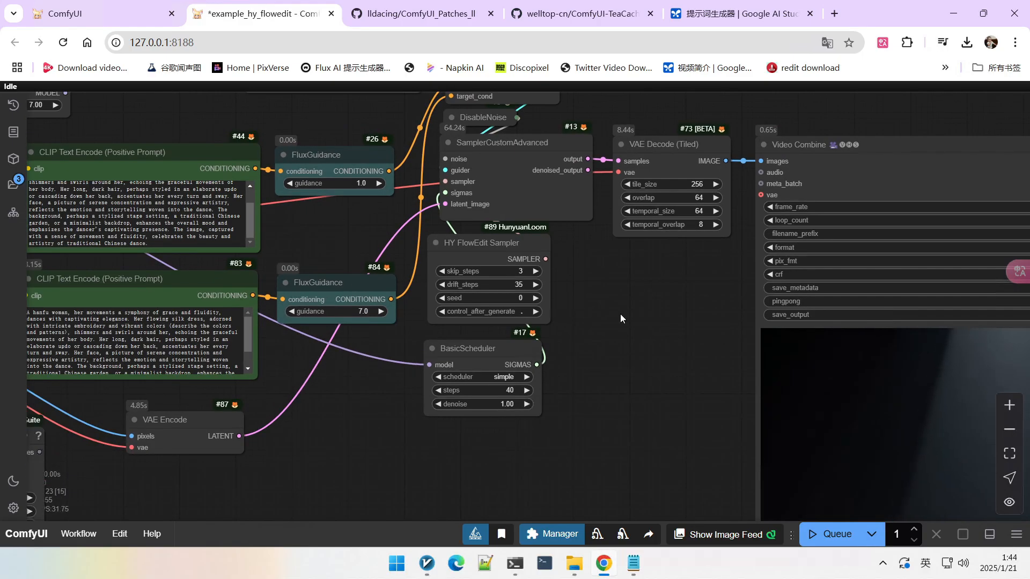
{"action": "scroll", "coordinate": [520, 290], "scroll_direction": "up", "scroll_amount": 4}
{"action": "scroll", "coordinate": [665, 287], "scroll_direction": "down", "scroll_amount": 5}
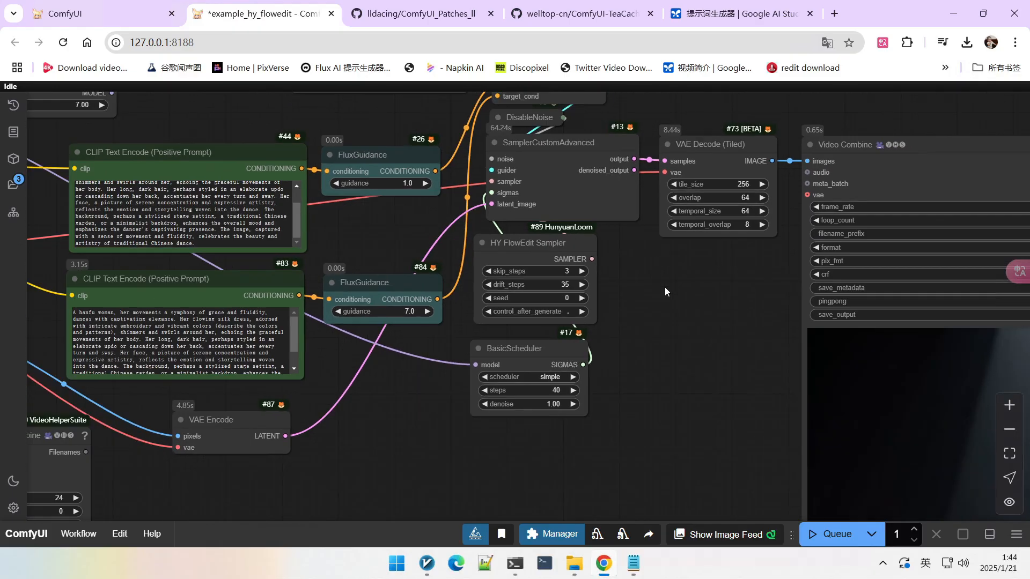
{"action": "scroll", "coordinate": [666, 311], "scroll_direction": "down", "scroll_amount": 2}
{"action": "scroll", "coordinate": [650, 247], "scroll_direction": "up", "scroll_amount": 2}
{"action": "scroll", "coordinate": [649, 245], "scroll_direction": "down", "scroll_amount": 3}
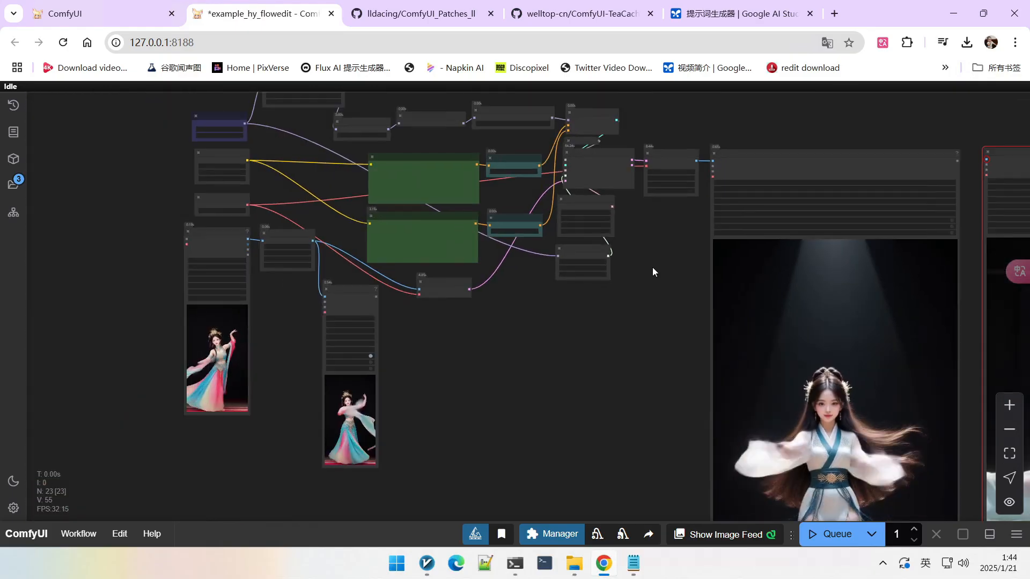
{"action": "left_click_drag", "start_coordinate": [653, 271], "coordinate": [653, 232]}
{"action": "scroll", "coordinate": [652, 234], "scroll_direction": "down", "scroll_amount": 2}
{"action": "left_click_drag", "start_coordinate": [652, 340], "coordinate": [640, 288]}
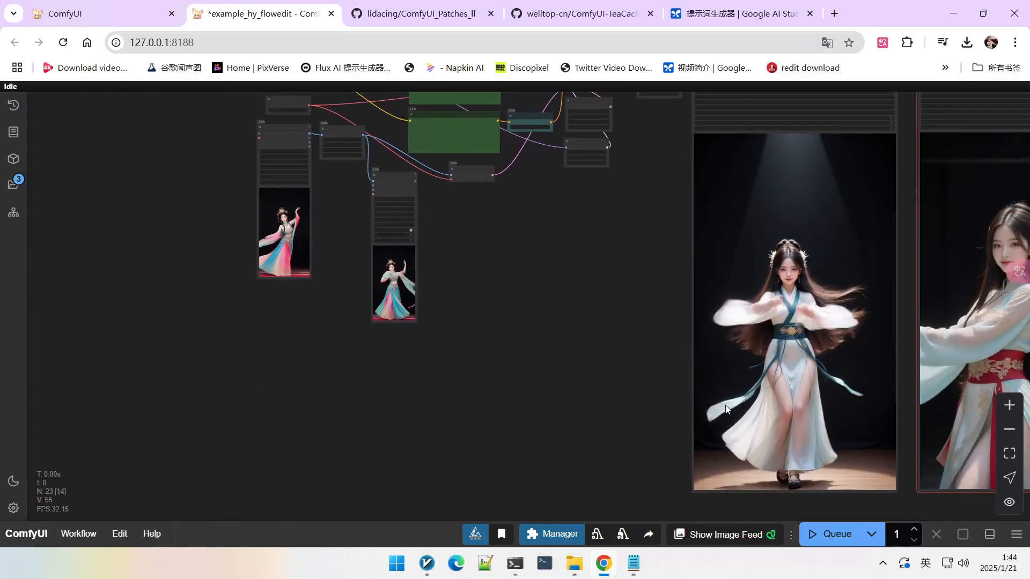
Step: Queue the workflow again and compare the resulting video with the earlier outputs
{"action": "left_click", "coordinate": [823, 533]}
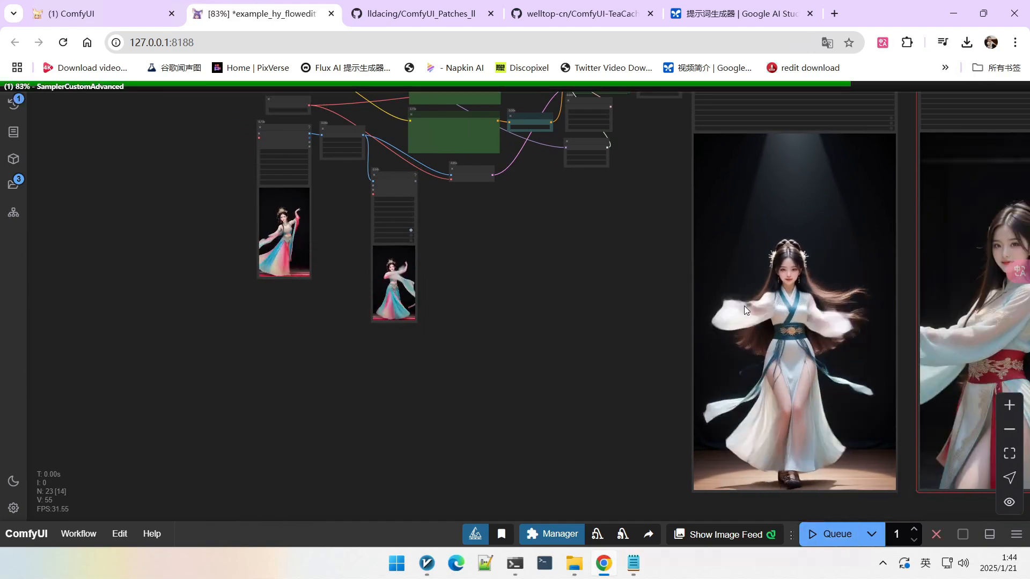
{"action": "left_click_drag", "start_coordinate": [590, 246], "coordinate": [499, 196]}
{"action": "scroll", "coordinate": [548, 250], "scroll_direction": "up", "scroll_amount": 2}
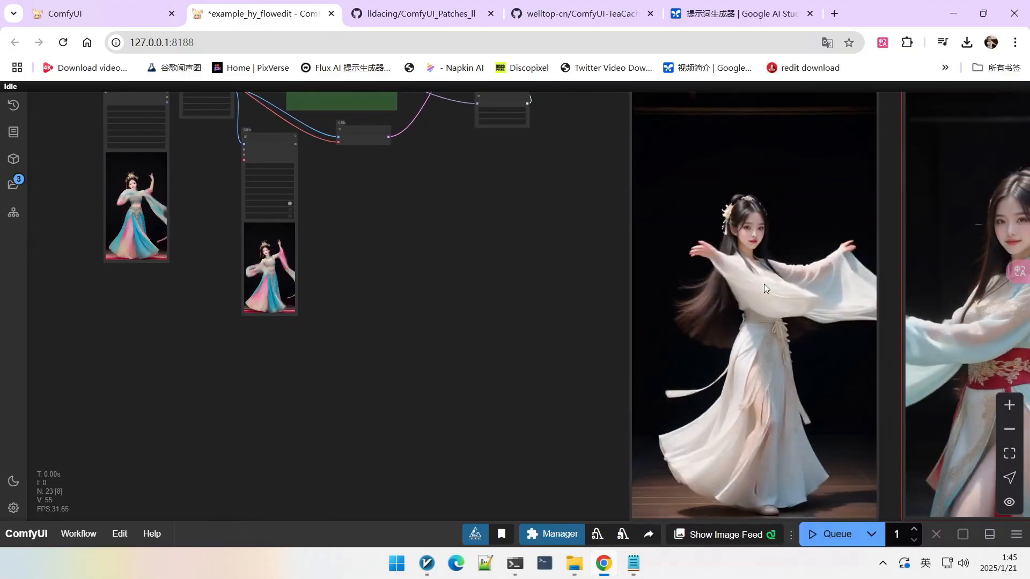
{"action": "scroll", "coordinate": [778, 321], "scroll_direction": "up", "scroll_amount": 2}
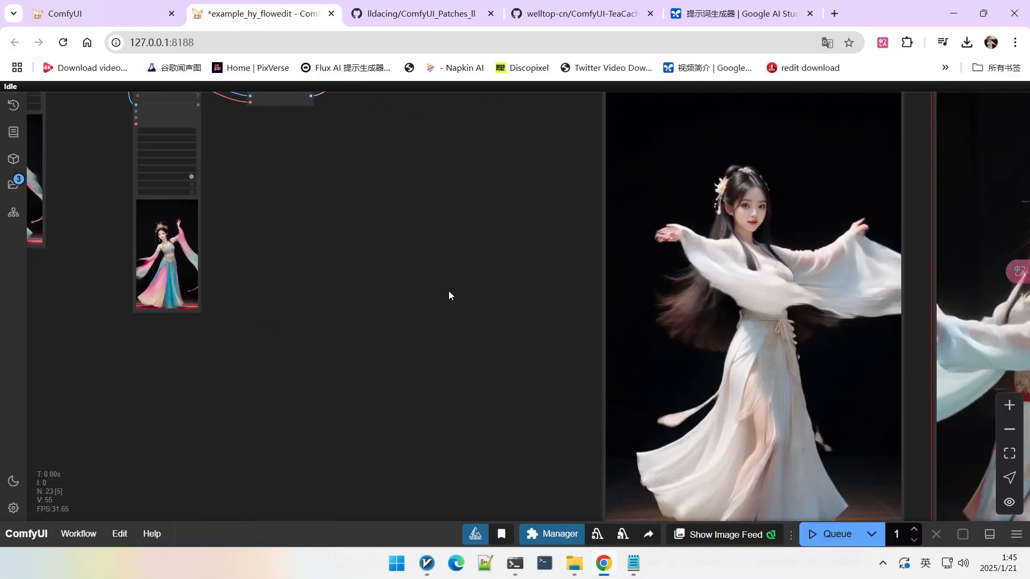
{"action": "scroll", "coordinate": [448, 291], "scroll_direction": "down", "scroll_amount": 3}
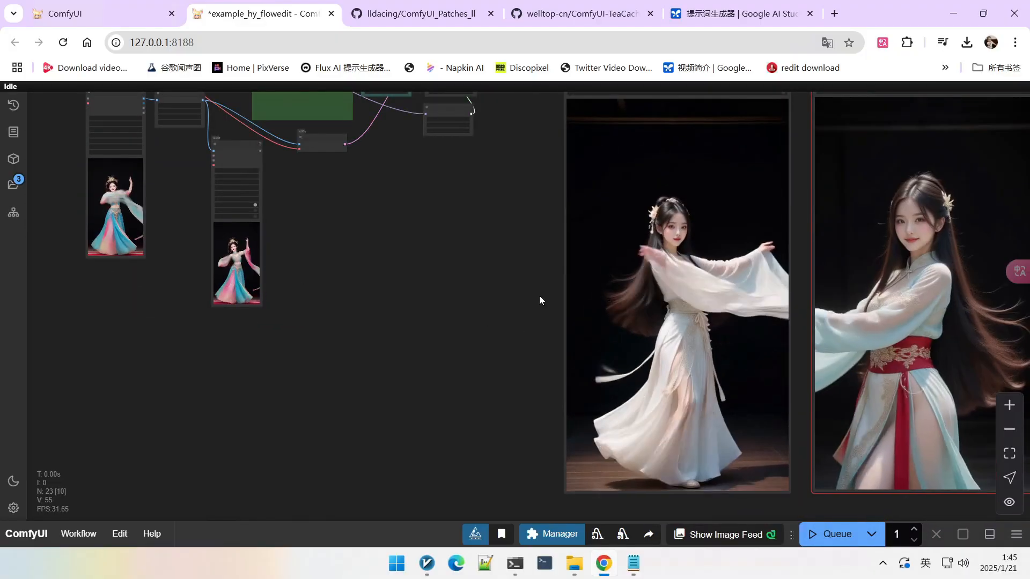
{"action": "scroll", "coordinate": [209, 259], "scroll_direction": "up", "scroll_amount": 3}
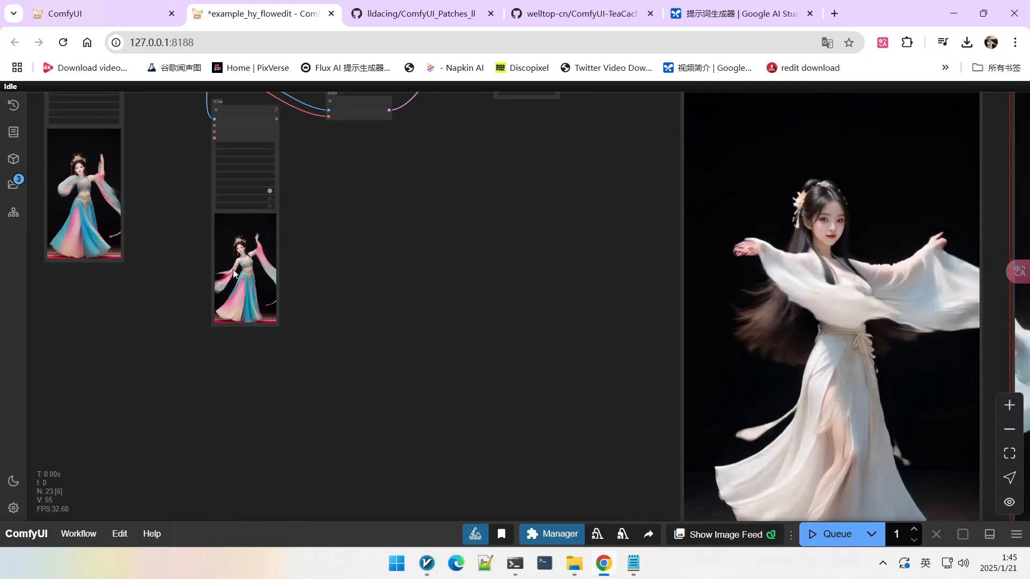
{"action": "scroll", "coordinate": [253, 270], "scroll_direction": "down", "scroll_amount": 4}
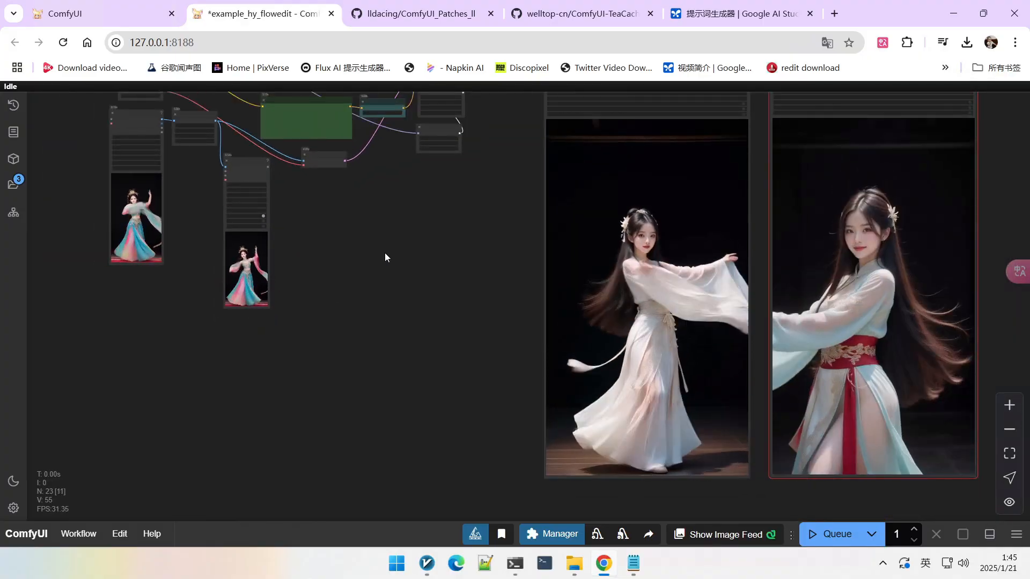
{"action": "left_click_drag", "start_coordinate": [379, 247], "coordinate": [395, 282]}
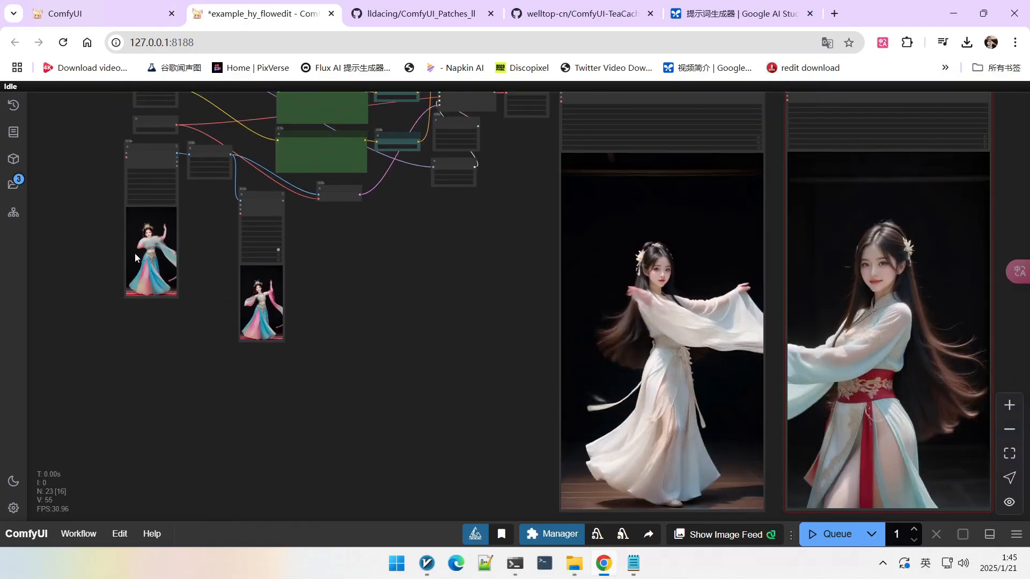
{"action": "scroll", "coordinate": [135, 253], "scroll_direction": "up", "scroll_amount": 5}
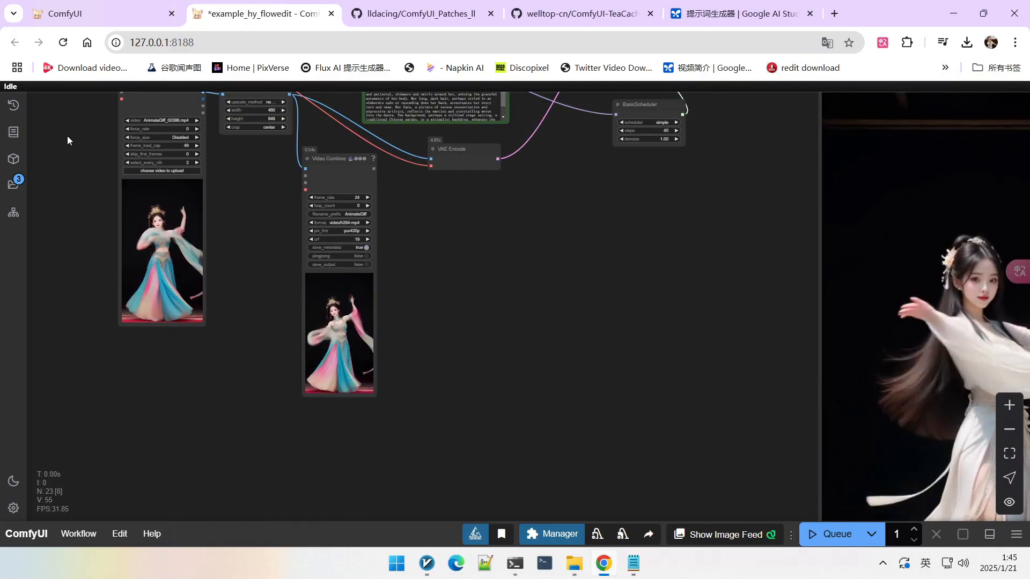
Step: Open the queue history to browse earlier generations
{"action": "left_click", "coordinate": [12, 106]}
{"action": "scroll", "coordinate": [124, 283], "scroll_direction": "down", "scroll_amount": 6}
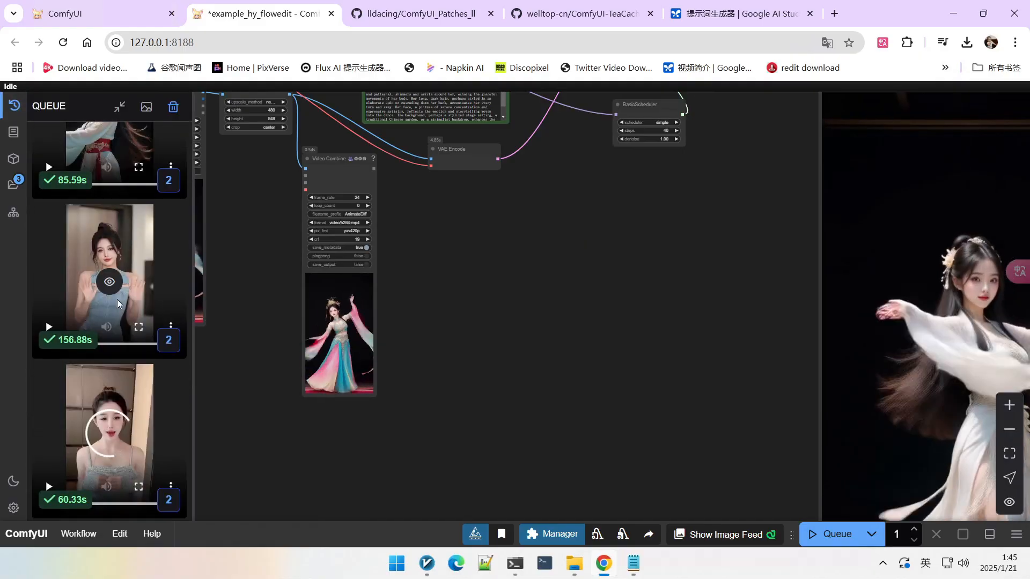
Step: Load the workflow of an earlier generation from the queue history onto the canvas
{"action": "right_click", "coordinate": [128, 258]}
{"action": "left_click", "coordinate": [177, 292]}
{"action": "left_click_drag", "start_coordinate": [583, 315], "coordinate": [578, 361]}
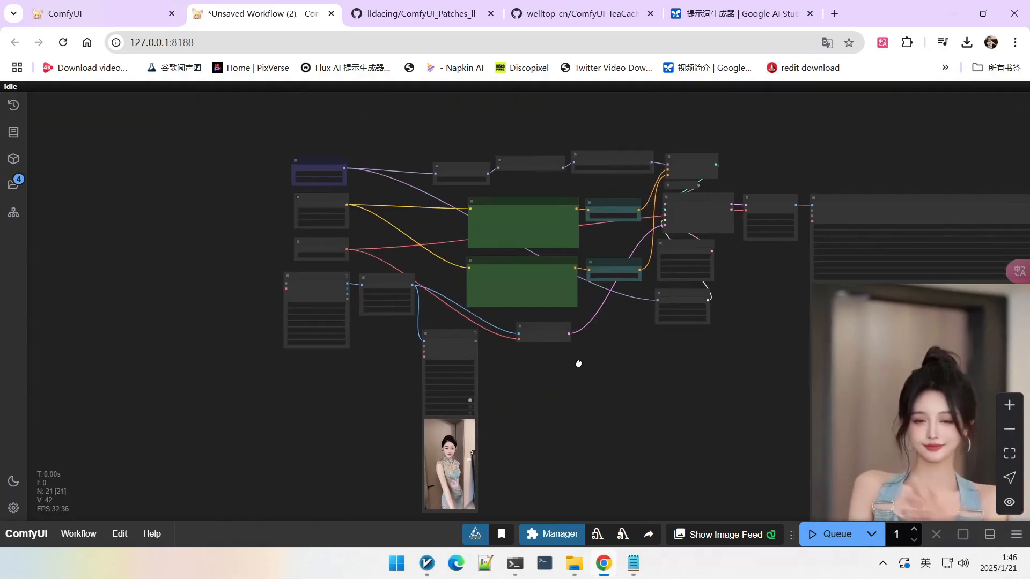
{"action": "scroll", "coordinate": [292, 139], "scroll_direction": "up", "scroll_amount": 4}
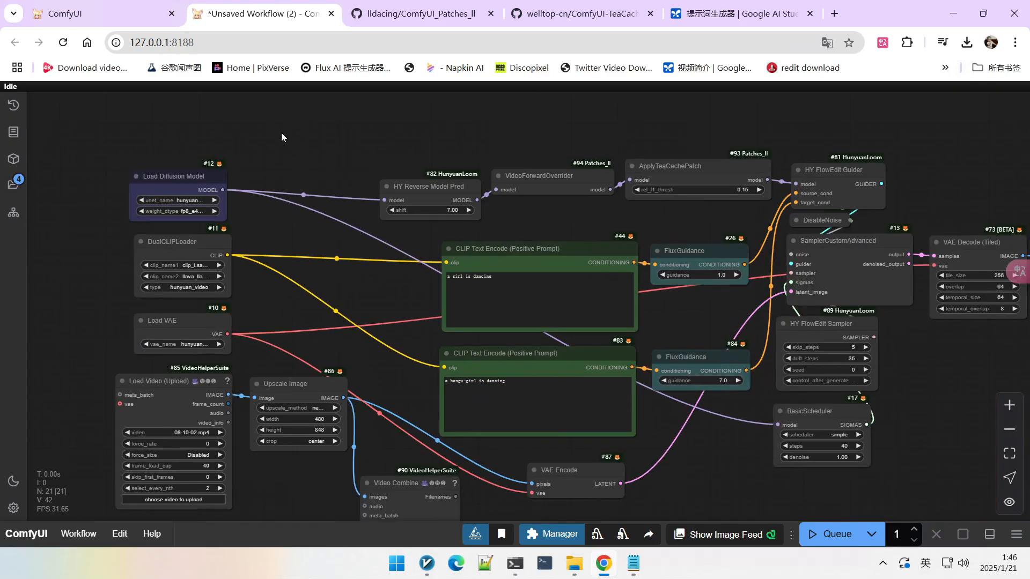
Step: Add a Hunyuan Video LoRA Loader node using the ity_ganloss_150 LoRA
{"action": "double_click", "coordinate": [269, 116]}
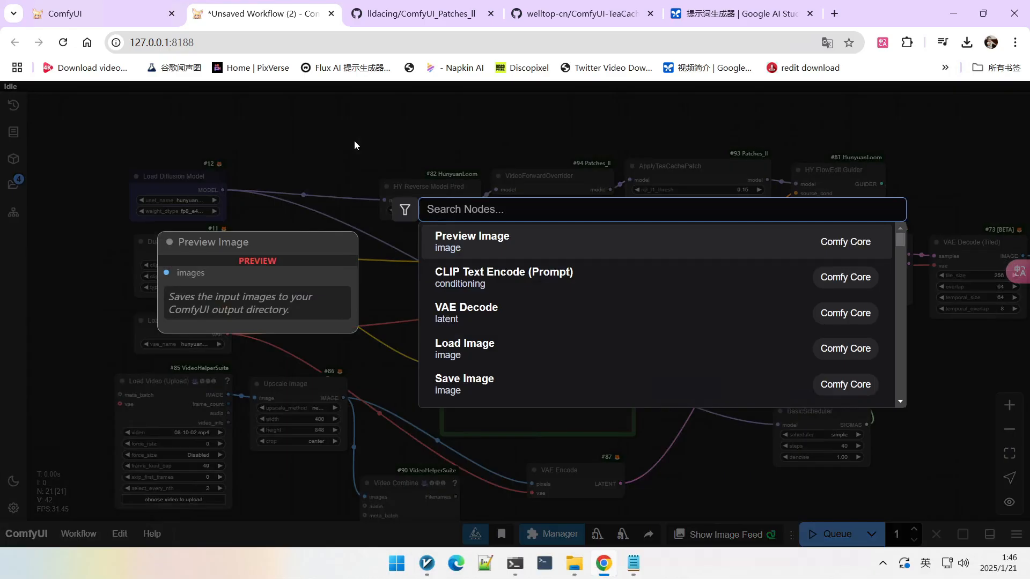
{"action": "type", "text": "hunyuan lora"}
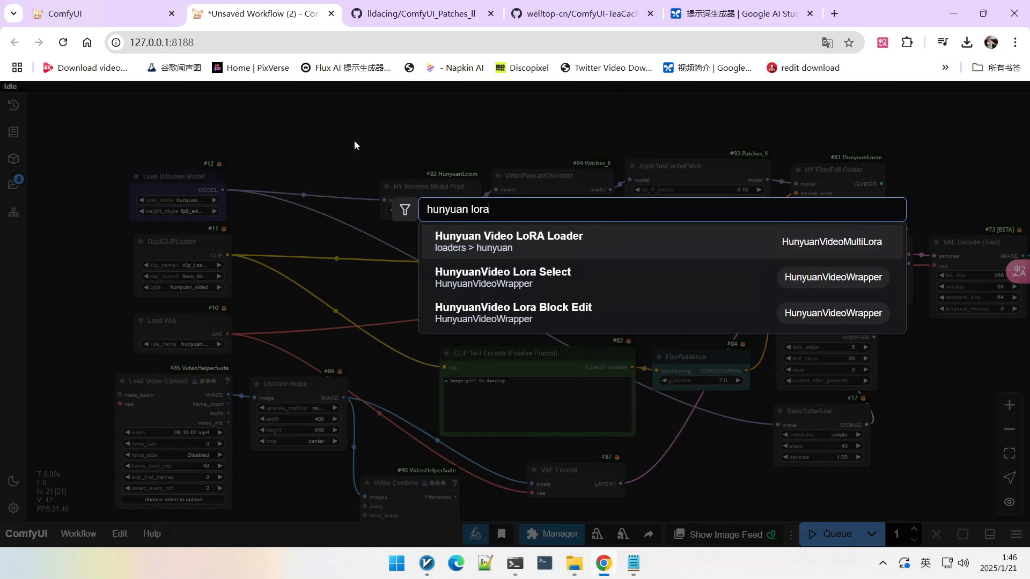
{"action": "type", "text": "1"}
{"action": "type", "text": "50"}
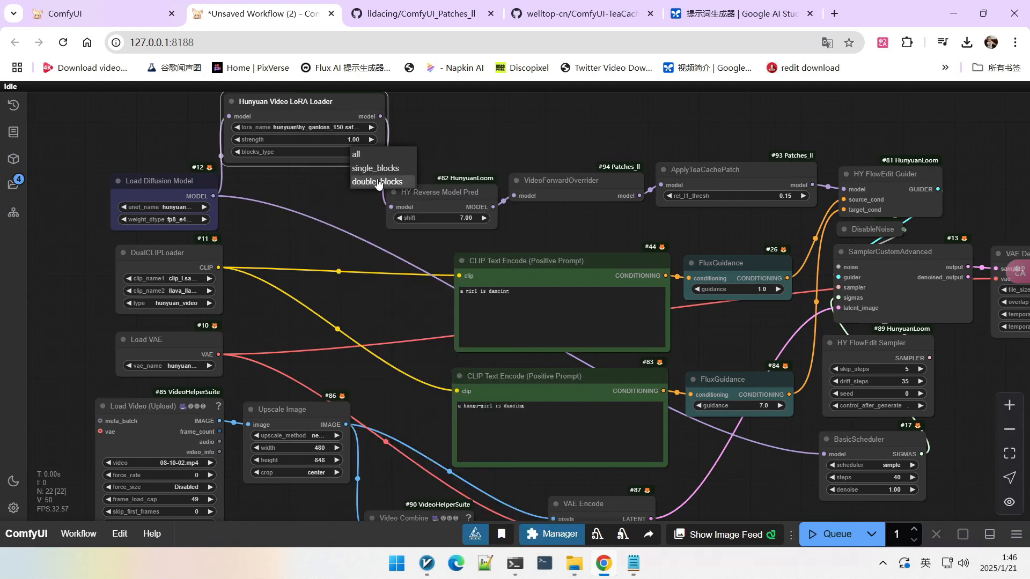
Step: Set the HY FlowEdit Sampler's skip_steps to 3
{"action": "scroll", "coordinate": [452, 148], "scroll_direction": "down", "scroll_amount": 5}
{"action": "scroll", "coordinate": [540, 229], "scroll_direction": "up", "scroll_amount": 5}
{"action": "left_click", "coordinate": [553, 187]}
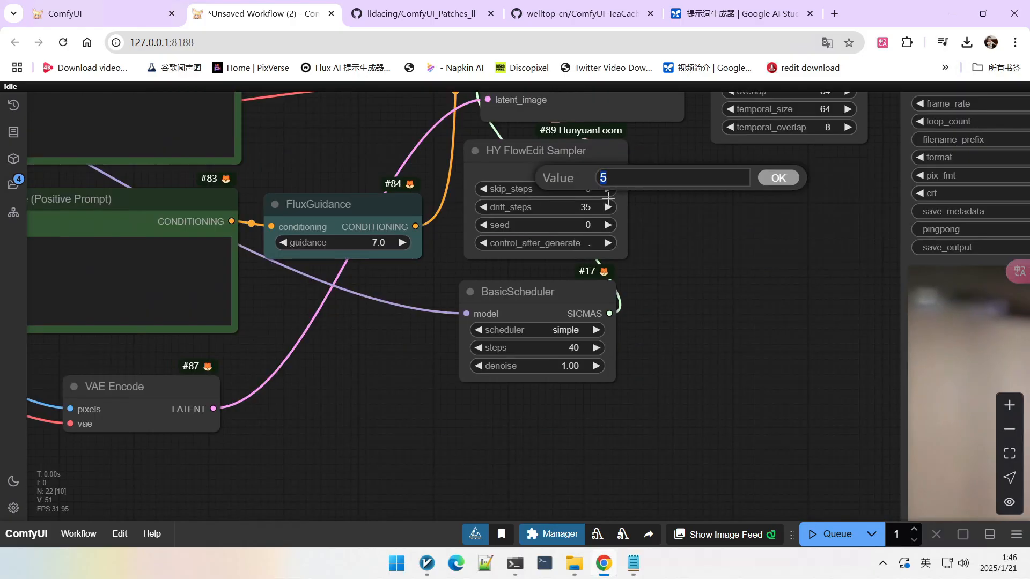
{"action": "type", "text": "3"}
{"action": "left_click", "coordinate": [761, 182]}
{"action": "scroll", "coordinate": [675, 230], "scroll_direction": "down", "scroll_amount": 10}
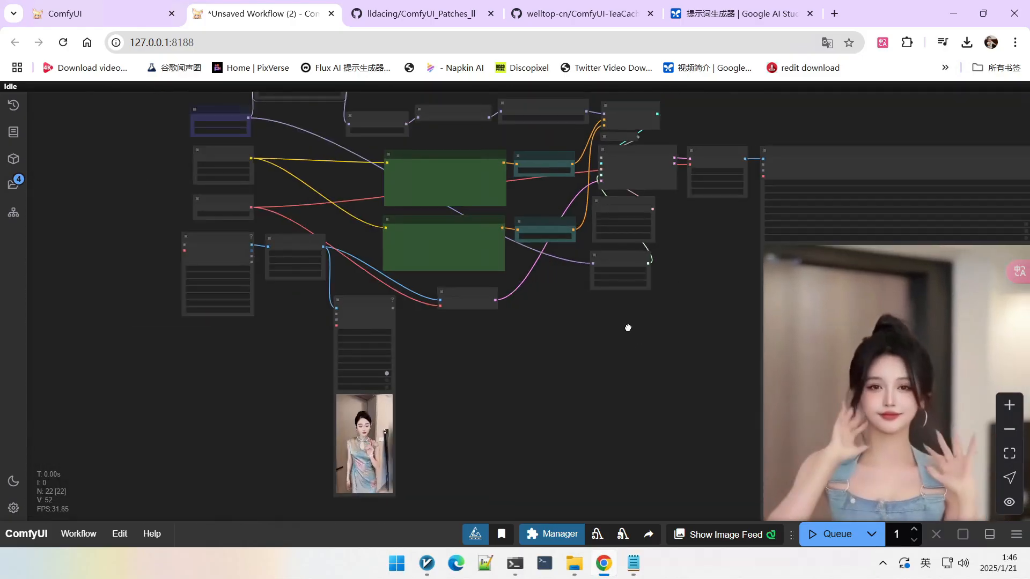
Step: Examine the second CLIP Text Encode prompt and the FlowEdit sampler and scheduler settings
{"action": "left_click_drag", "start_coordinate": [682, 420], "coordinate": [644, 271]}
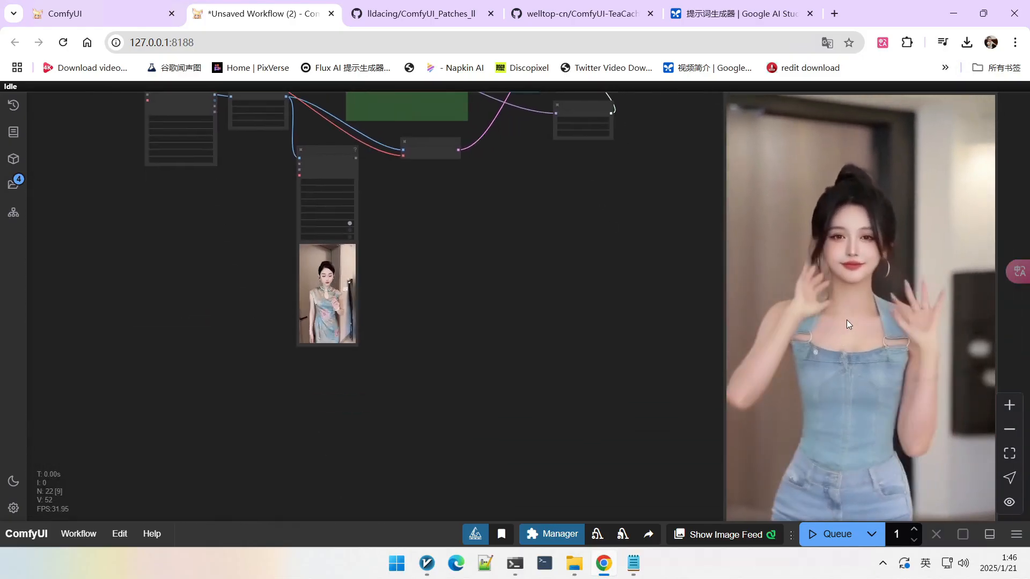
{"action": "left_click_drag", "start_coordinate": [519, 267], "coordinate": [563, 347]}
{"action": "scroll", "coordinate": [331, 137], "scroll_direction": "up", "scroll_amount": 8}
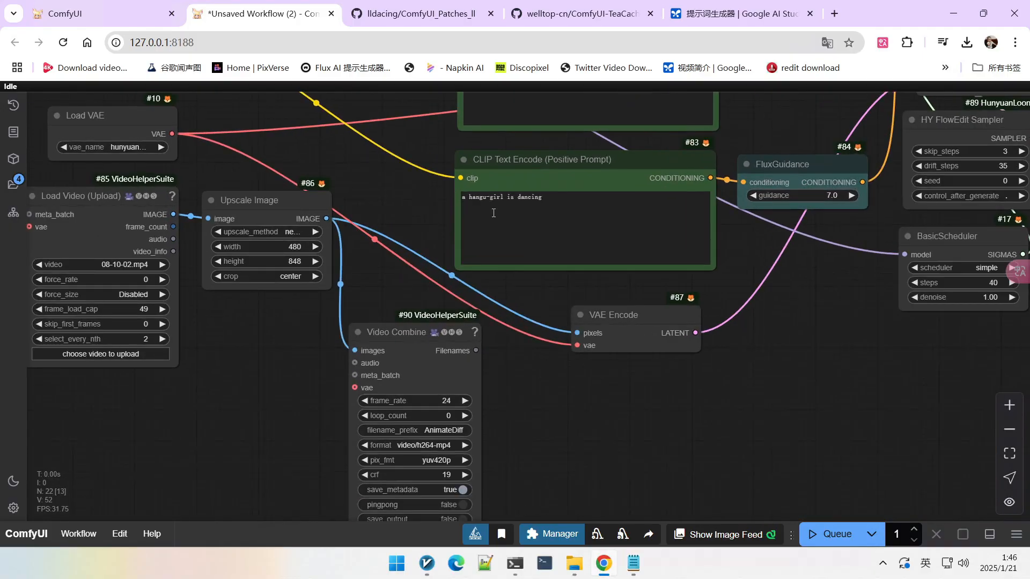
{"action": "scroll", "coordinate": [399, 207], "scroll_direction": "up", "scroll_amount": 3}
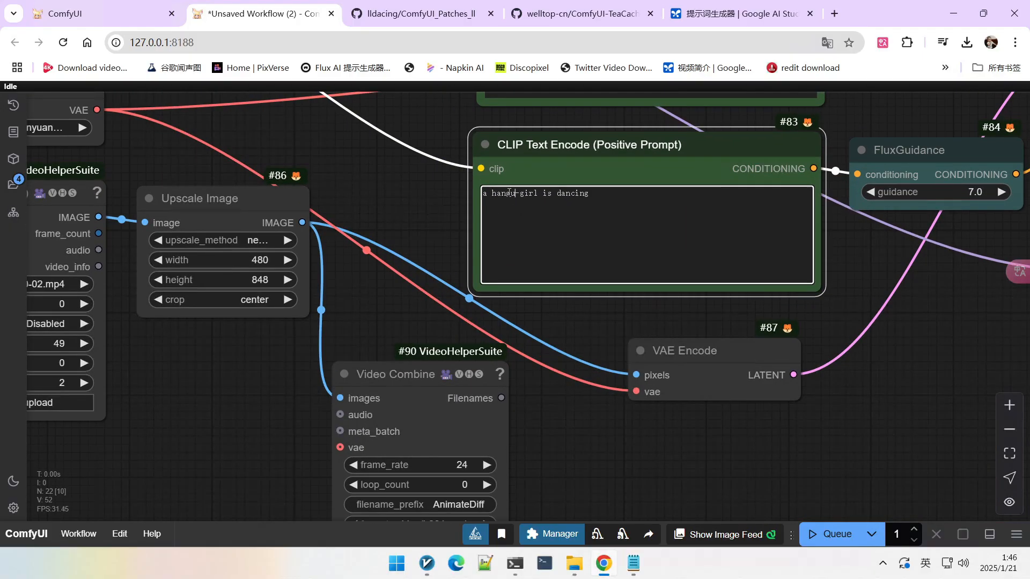
{"action": "scroll", "coordinate": [396, 185], "scroll_direction": "down", "scroll_amount": 7}
{"action": "left_click_drag", "start_coordinate": [820, 354], "coordinate": [748, 390]}
{"action": "scroll", "coordinate": [730, 168], "scroll_direction": "up", "scroll_amount": 4}
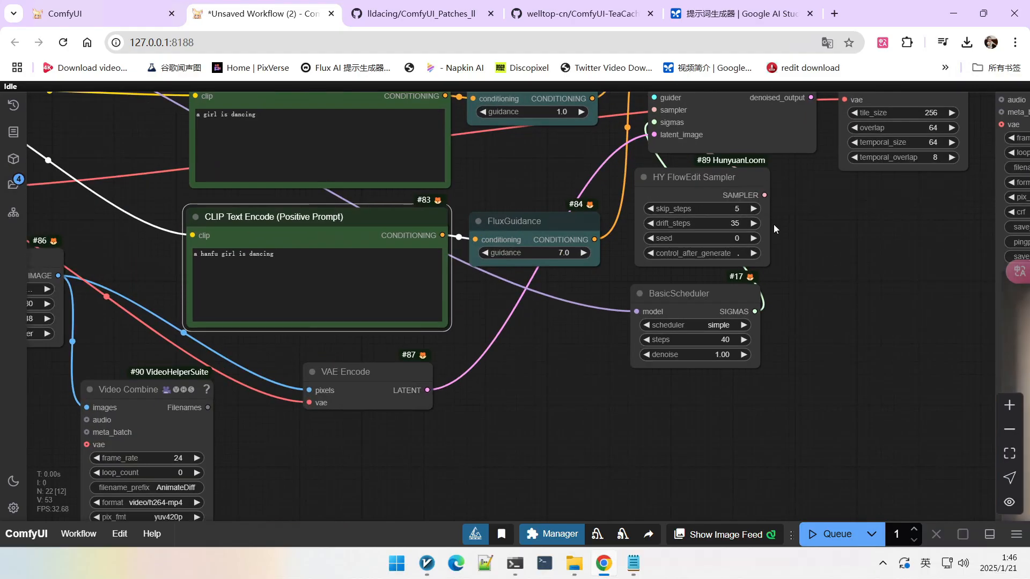
{"action": "scroll", "coordinate": [852, 303], "scroll_direction": "down", "scroll_amount": 10}
{"action": "left_click_drag", "start_coordinate": [743, 310], "coordinate": [692, 259]}
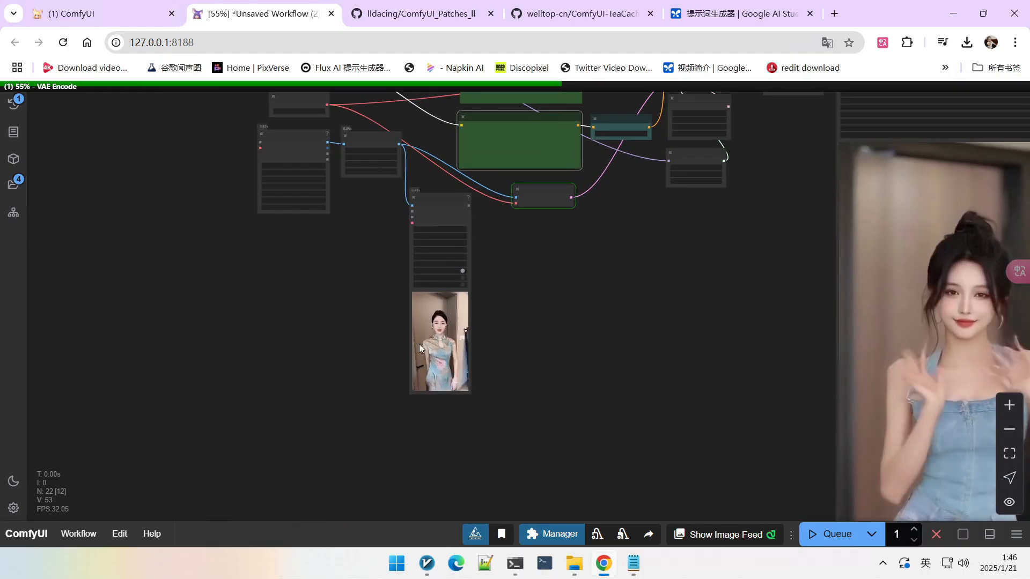
Step: Watch the running generation's progress alongside the source video preview
{"action": "scroll", "coordinate": [428, 319], "scroll_direction": "down", "scroll_amount": 3}
{"action": "scroll", "coordinate": [429, 321], "scroll_direction": "down", "scroll_amount": 2}
{"action": "left_click_drag", "start_coordinate": [549, 306], "coordinate": [516, 321]}
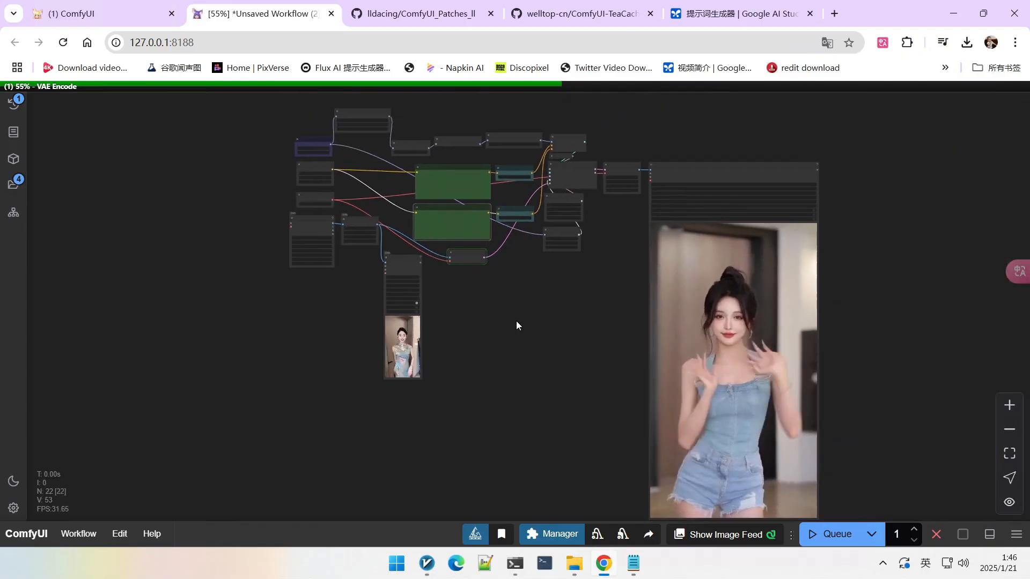
{"action": "scroll", "coordinate": [402, 194], "scroll_direction": "up", "scroll_amount": 4}
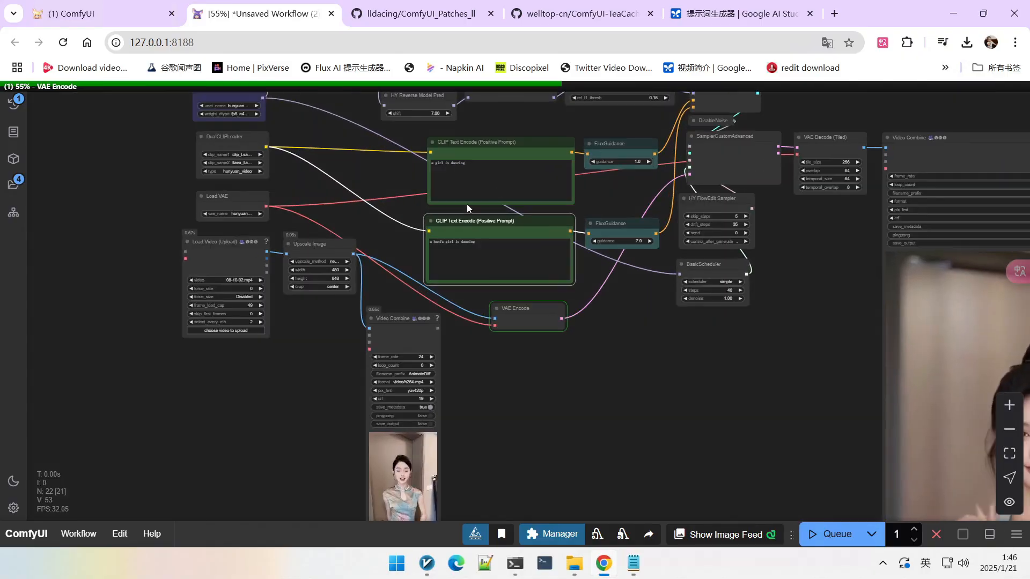
{"action": "scroll", "coordinate": [467, 218], "scroll_direction": "down", "scroll_amount": 1}
{"action": "left_click_drag", "start_coordinate": [580, 372], "coordinate": [536, 258]}
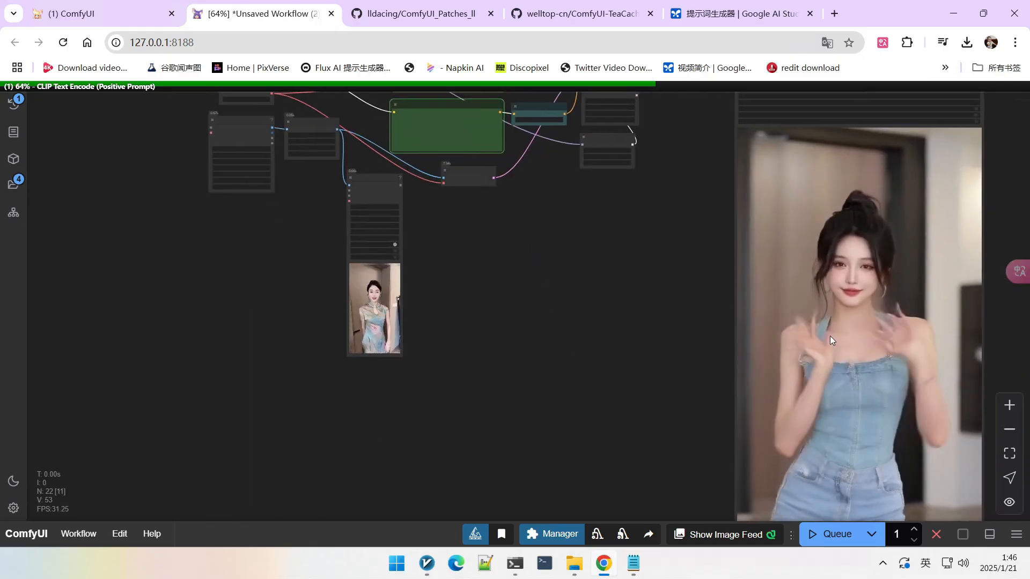
{"action": "scroll", "coordinate": [847, 290], "scroll_direction": "down", "scroll_amount": 1}
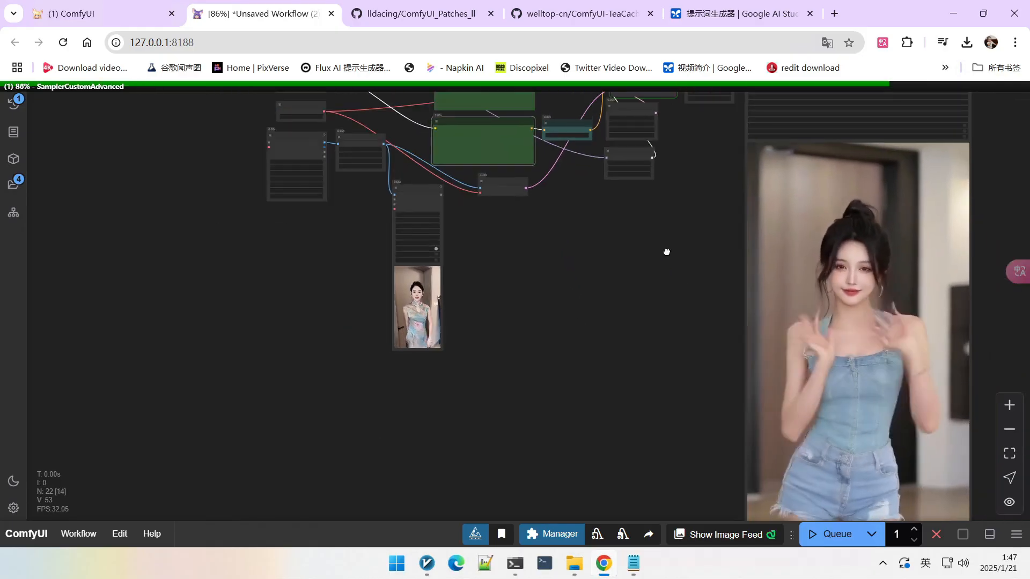
{"action": "scroll", "coordinate": [648, 192], "scroll_direction": "up", "scroll_amount": 4}
{"action": "scroll", "coordinate": [648, 191], "scroll_direction": "down", "scroll_amount": 3}
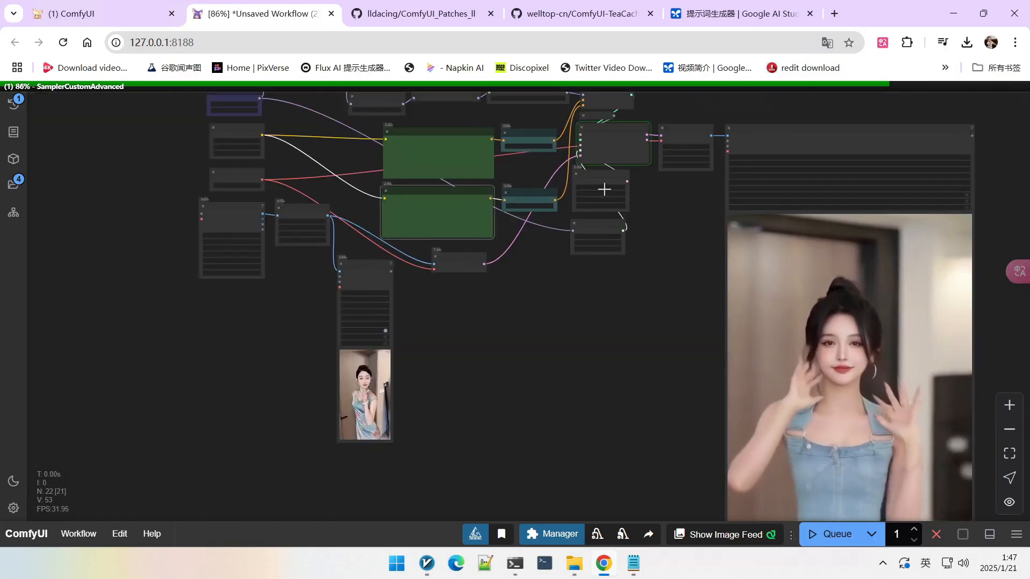
{"action": "scroll", "coordinate": [607, 191], "scroll_direction": "up", "scroll_amount": 3}
{"action": "scroll", "coordinate": [578, 356], "scroll_direction": "down", "scroll_amount": 5}
{"action": "left_click_drag", "start_coordinate": [577, 388], "coordinate": [567, 296]}
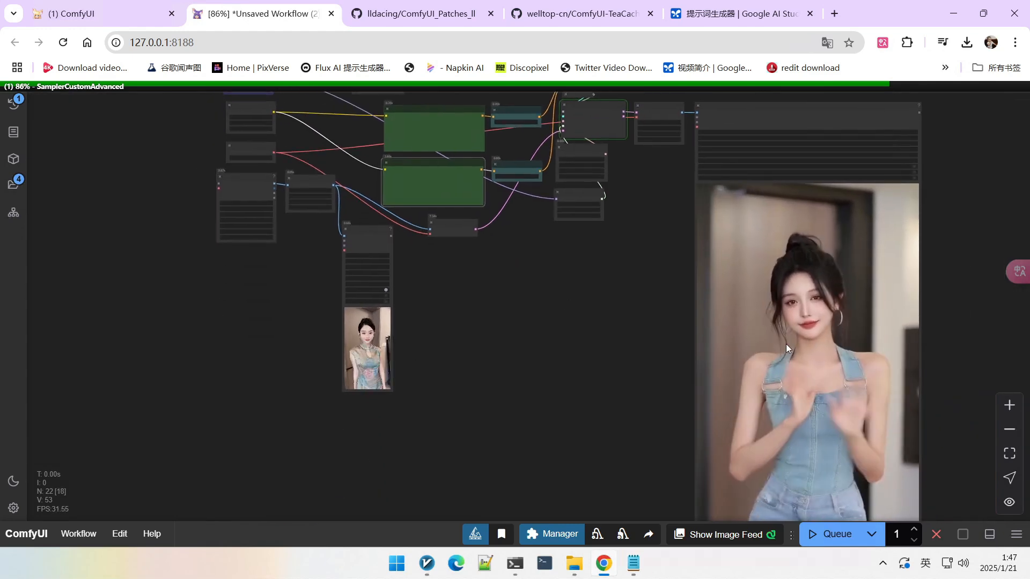
{"action": "scroll", "coordinate": [455, 366], "scroll_direction": "up", "scroll_amount": 1}
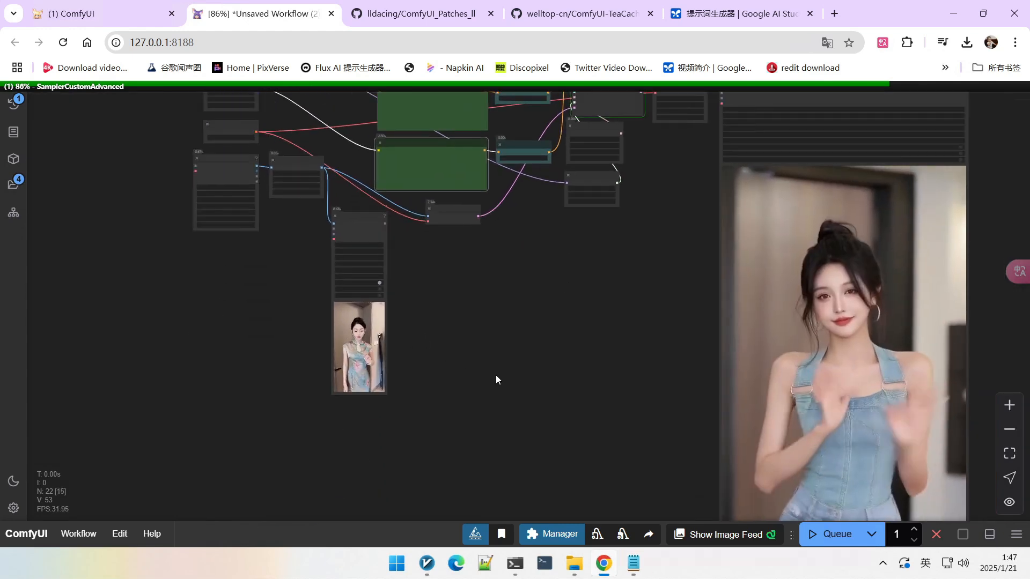
{"action": "left_click_drag", "start_coordinate": [631, 399], "coordinate": [632, 333]}
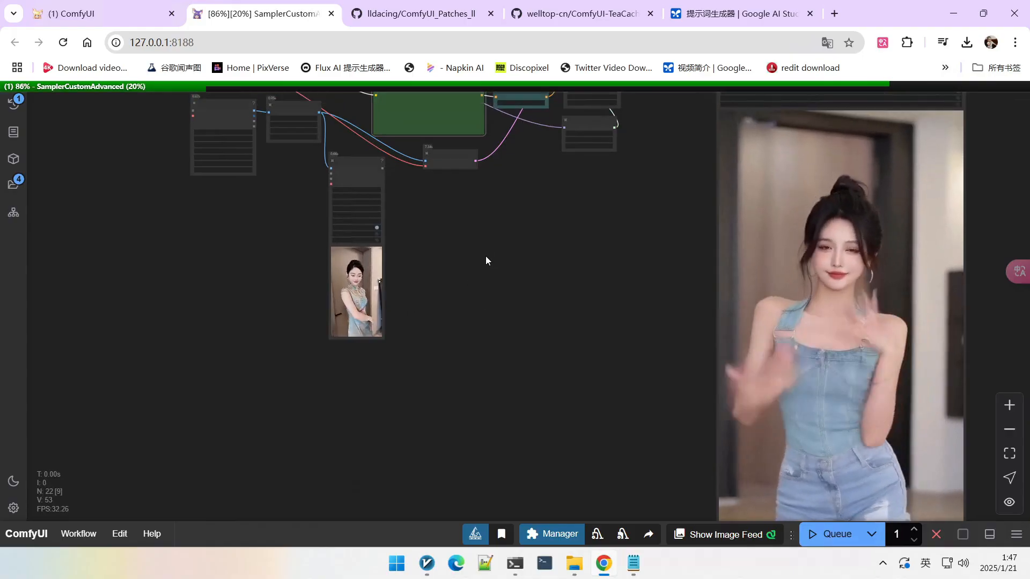
{"action": "scroll", "coordinate": [485, 256], "scroll_direction": "down", "scroll_amount": 2}
{"action": "left_click_drag", "start_coordinate": [490, 248], "coordinate": [508, 305]}
{"action": "scroll", "coordinate": [305, 158], "scroll_direction": "up", "scroll_amount": 1}
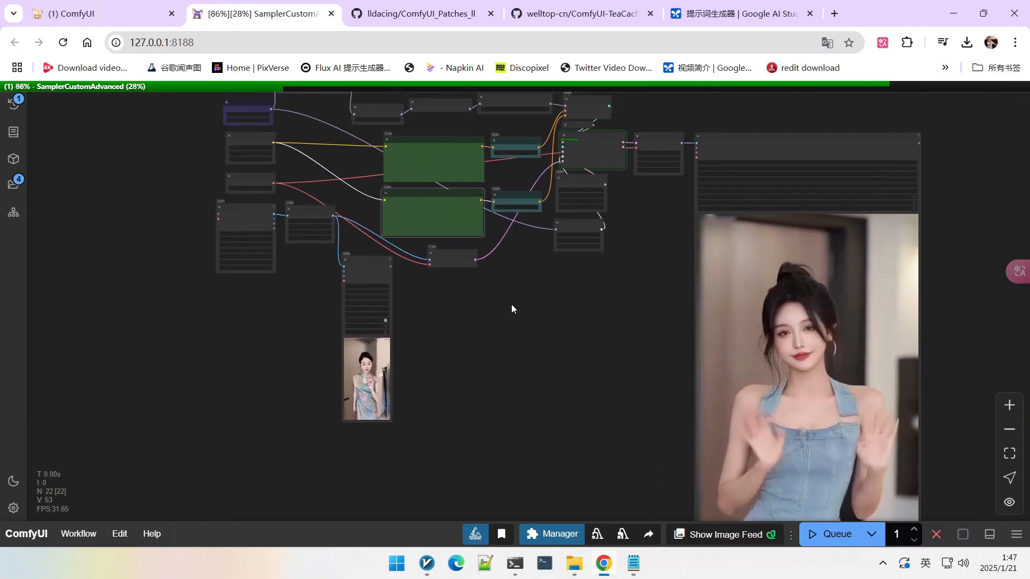
{"action": "scroll", "coordinate": [533, 249], "scroll_direction": "up", "scroll_amount": 3}
{"action": "scroll", "coordinate": [330, 185], "scroll_direction": "up", "scroll_amount": 4}
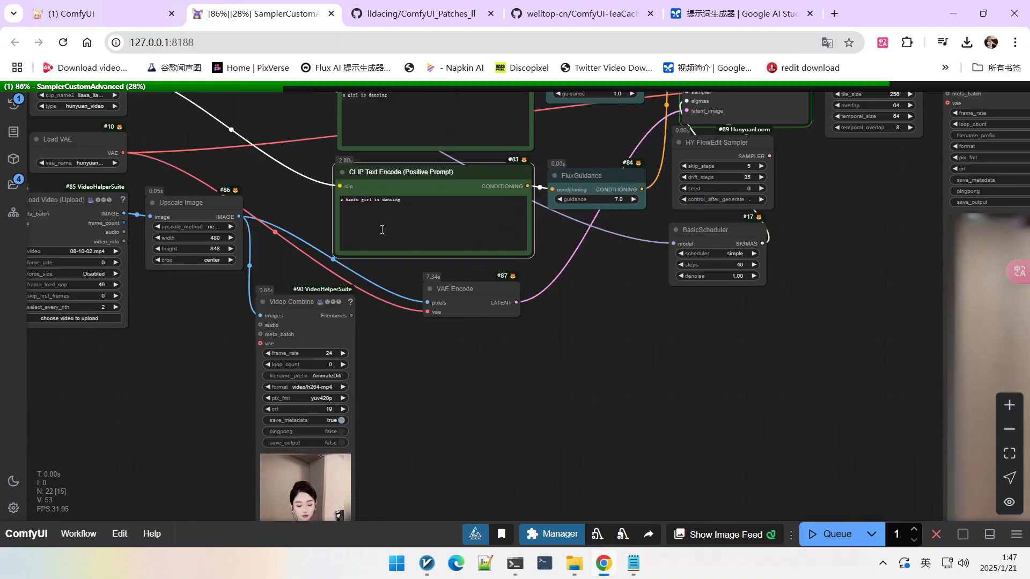
{"action": "scroll", "coordinate": [583, 333], "scroll_direction": "down", "scroll_amount": 2}
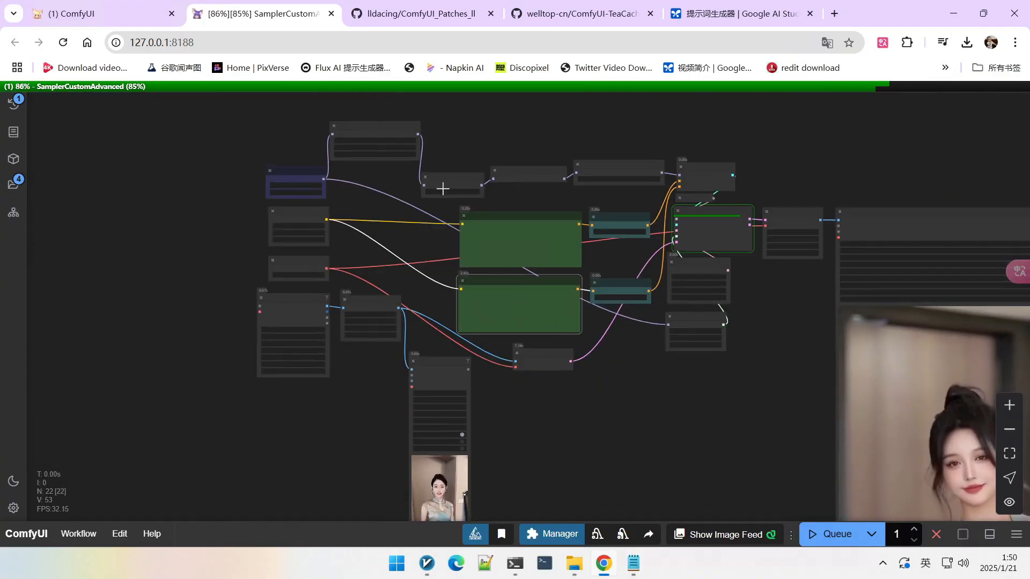
{"action": "scroll", "coordinate": [506, 391], "scroll_direction": "up", "scroll_amount": 3}
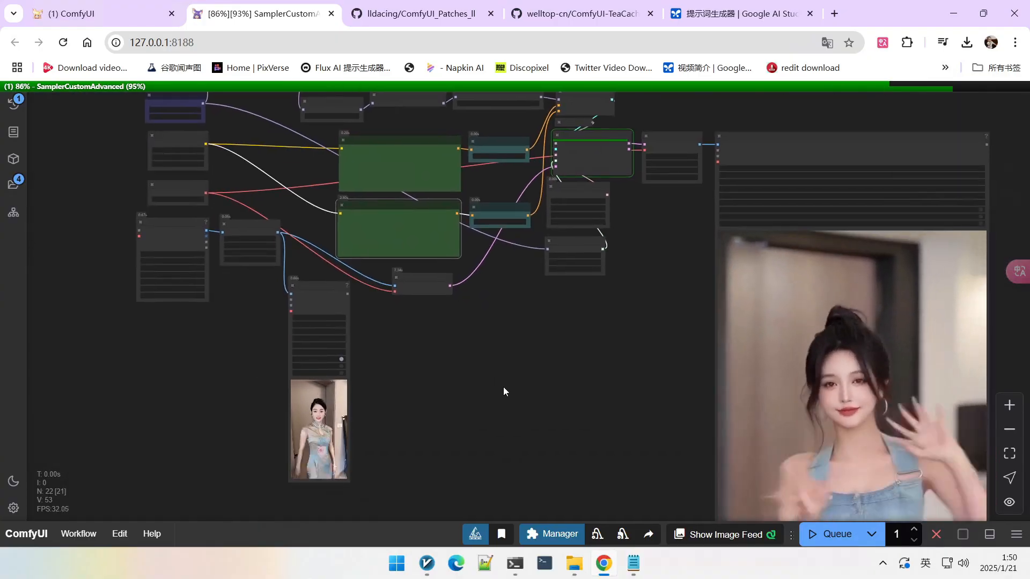
{"action": "scroll", "coordinate": [503, 388], "scroll_direction": "down", "scroll_amount": 1}
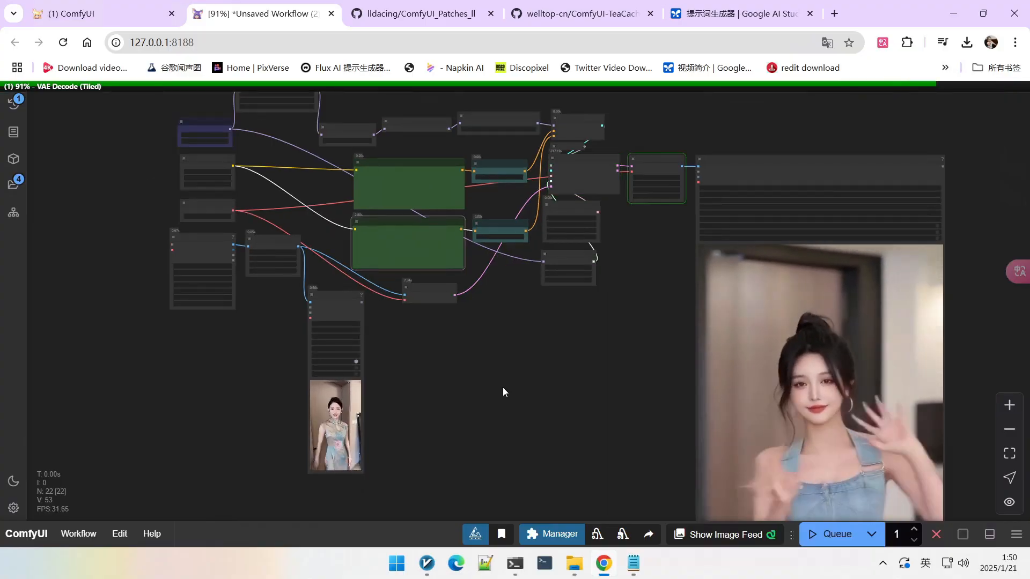
{"action": "scroll", "coordinate": [502, 386], "scroll_direction": "down", "scroll_amount": 3}
{"action": "left_click_drag", "start_coordinate": [509, 417], "coordinate": [520, 310]}
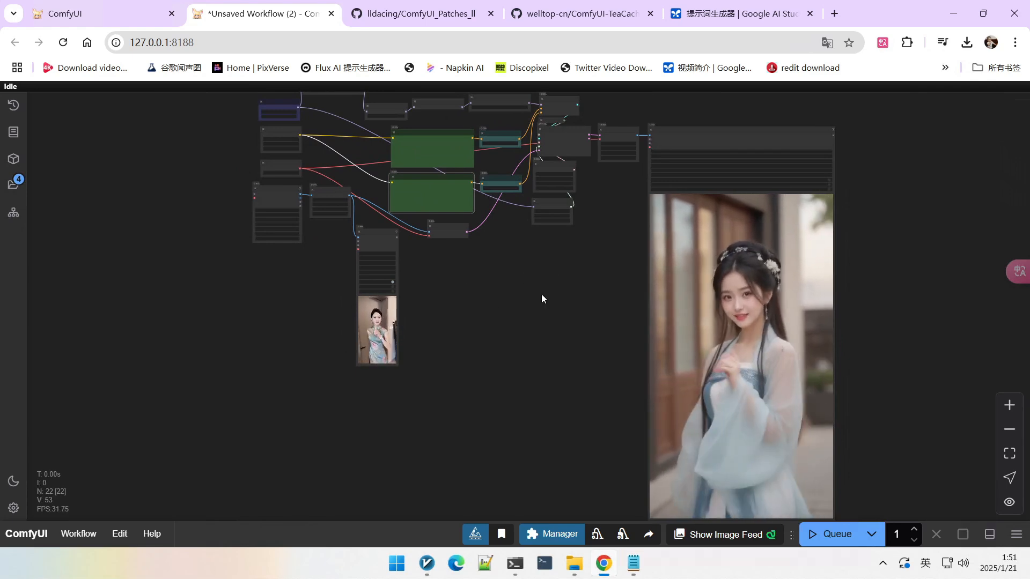
Step: Inspect the finished hanfu output video next to the source video
{"action": "left_click_drag", "start_coordinate": [541, 294], "coordinate": [522, 295]}
{"action": "scroll", "coordinate": [667, 348], "scroll_direction": "up", "scroll_amount": 1}
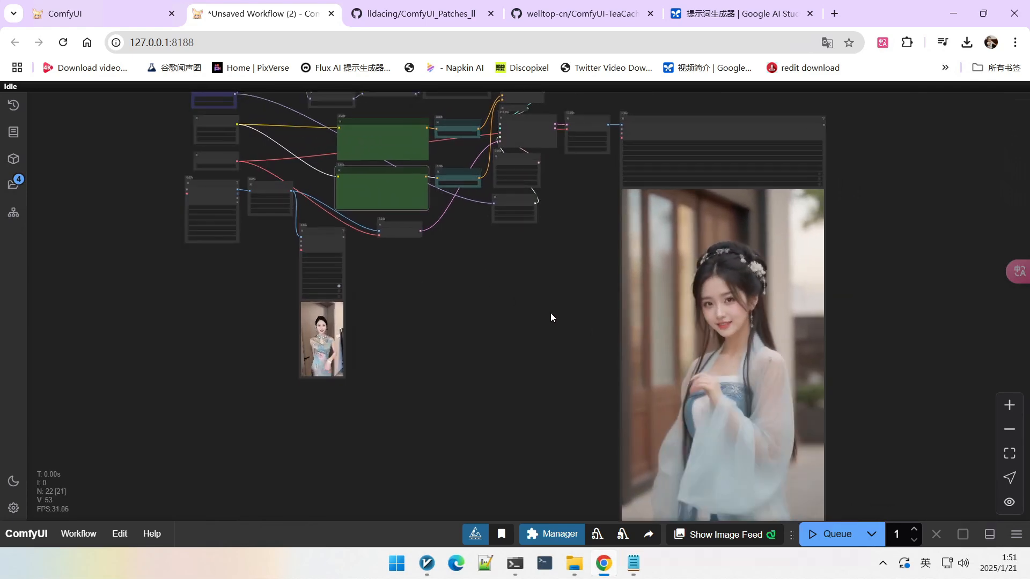
{"action": "scroll", "coordinate": [547, 306], "scroll_direction": "down", "scroll_amount": 2}
{"action": "scroll", "coordinate": [533, 299], "scroll_direction": "down", "scroll_amount": 1}
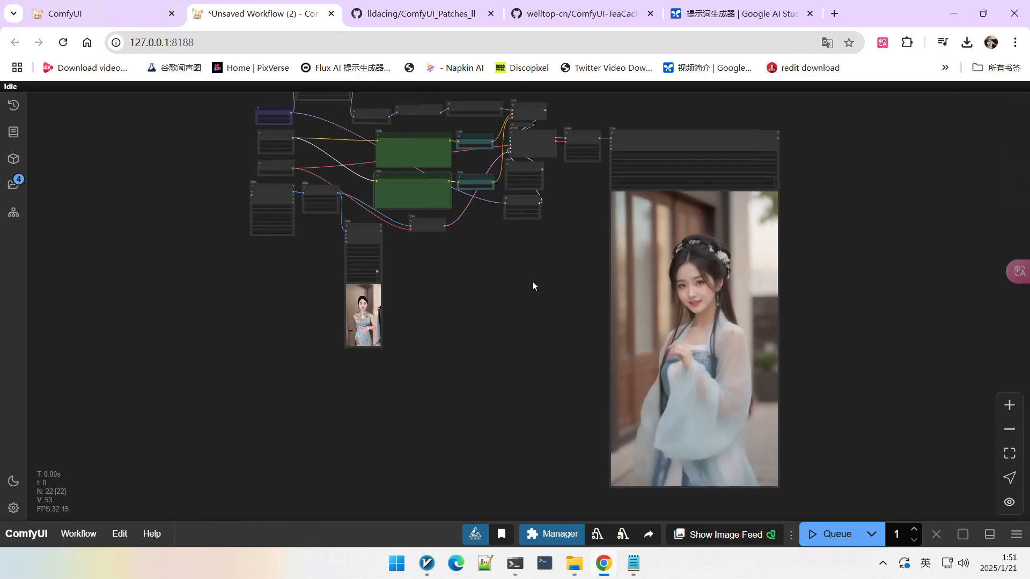
{"action": "left_click_drag", "start_coordinate": [516, 283], "coordinate": [513, 289]}
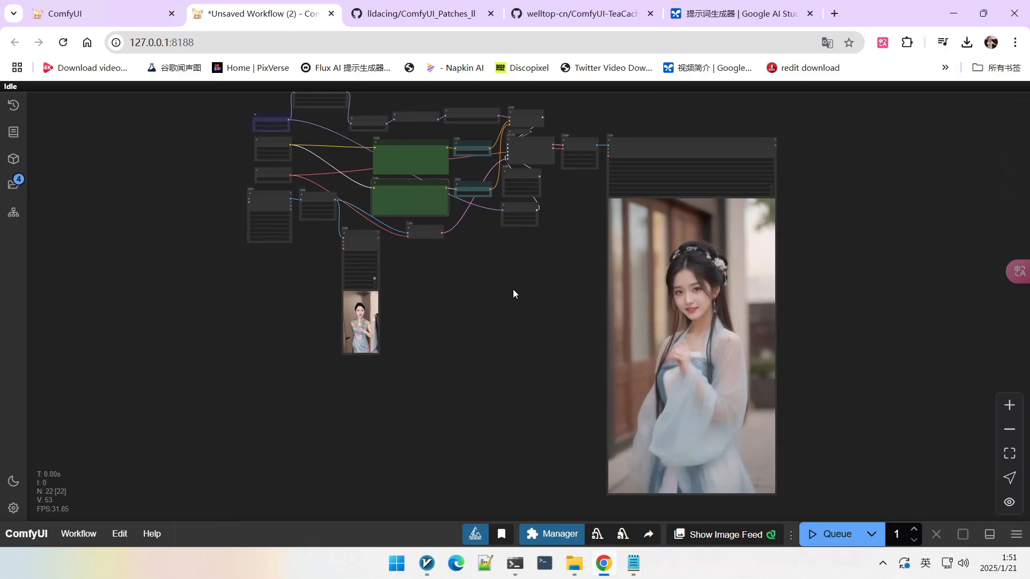